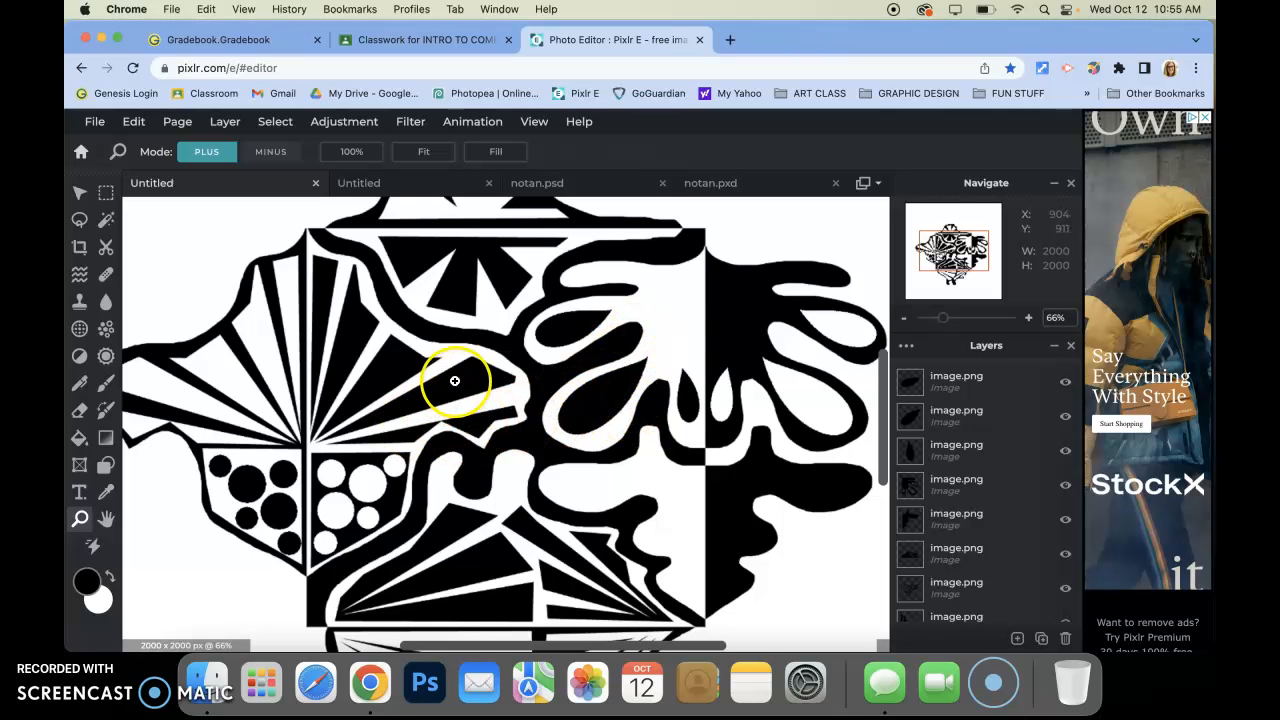
Step: Examine the design's lower-right black form and browse the Shape tool's custom shapes
{"action": "scroll", "coordinate": [448, 380], "scroll_direction": "down", "scroll_amount": 3}
{"action": "scroll", "coordinate": [363, 400], "scroll_direction": "up", "scroll_amount": 6}
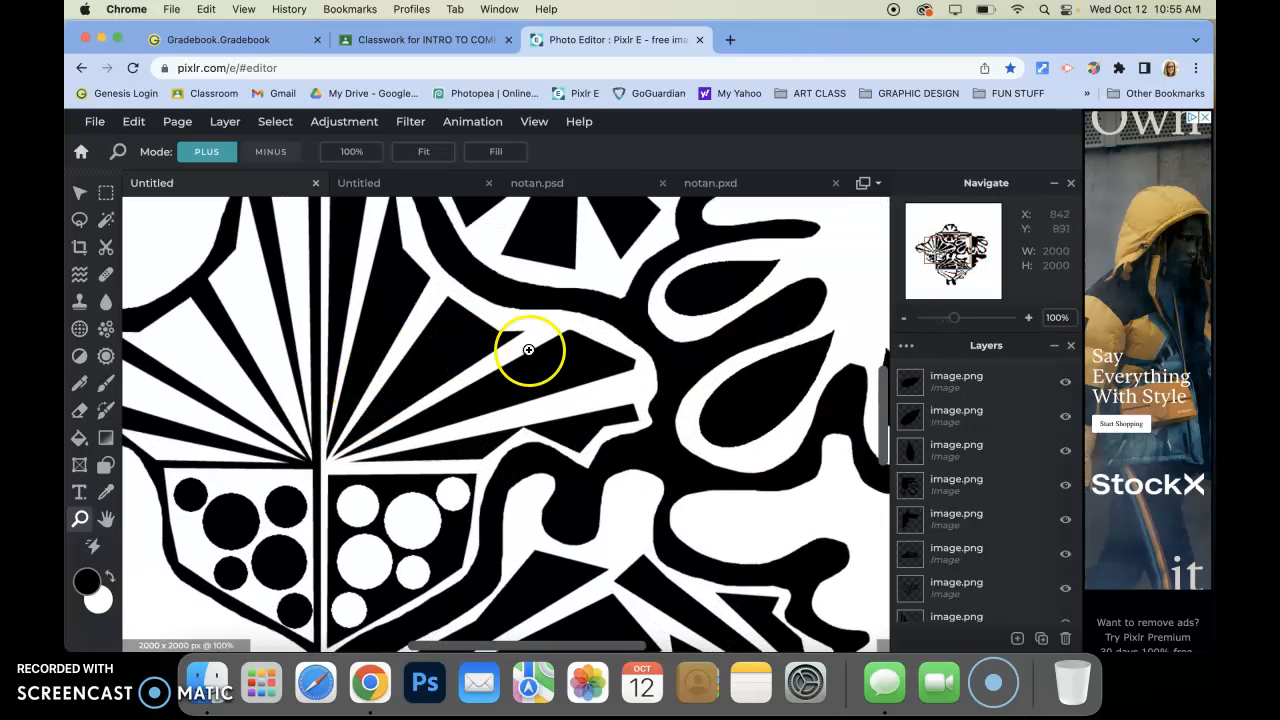
{"action": "left_click_drag", "start_coordinate": [533, 316], "coordinate": [303, 277]}
{"action": "left_click_drag", "start_coordinate": [584, 367], "coordinate": [448, 258]}
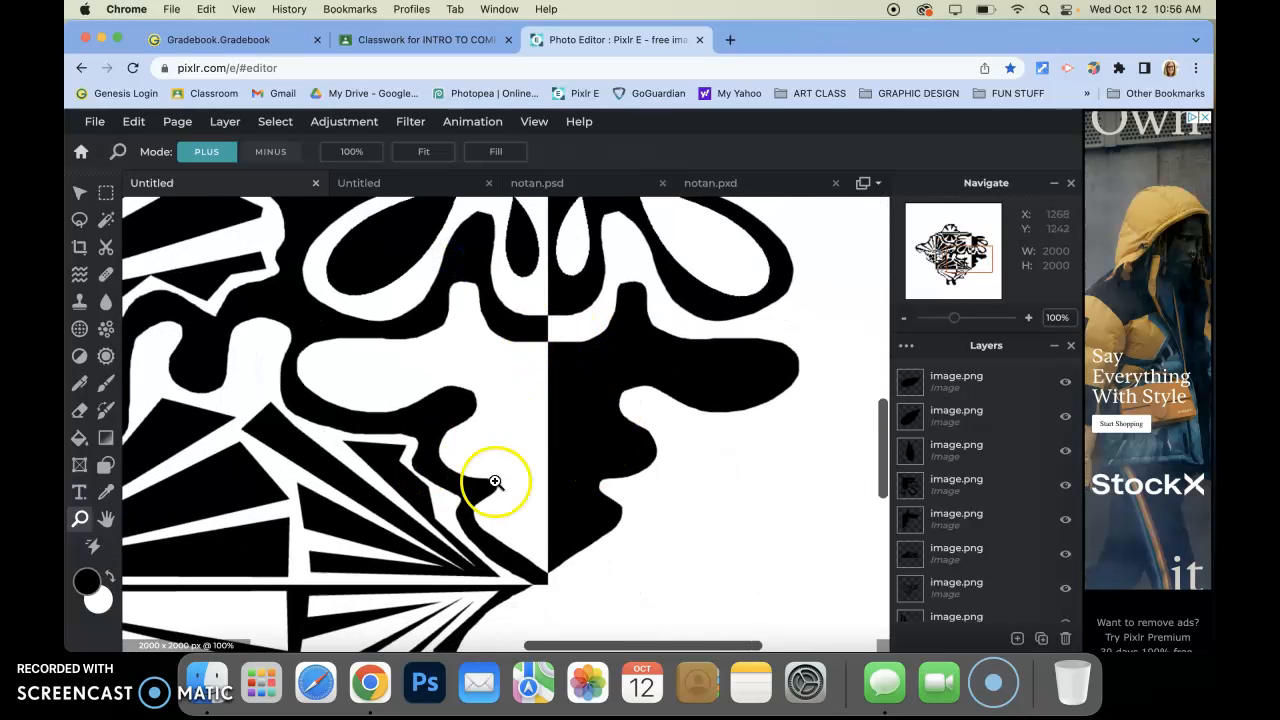
{"action": "left_click_drag", "start_coordinate": [503, 445], "coordinate": [463, 431]}
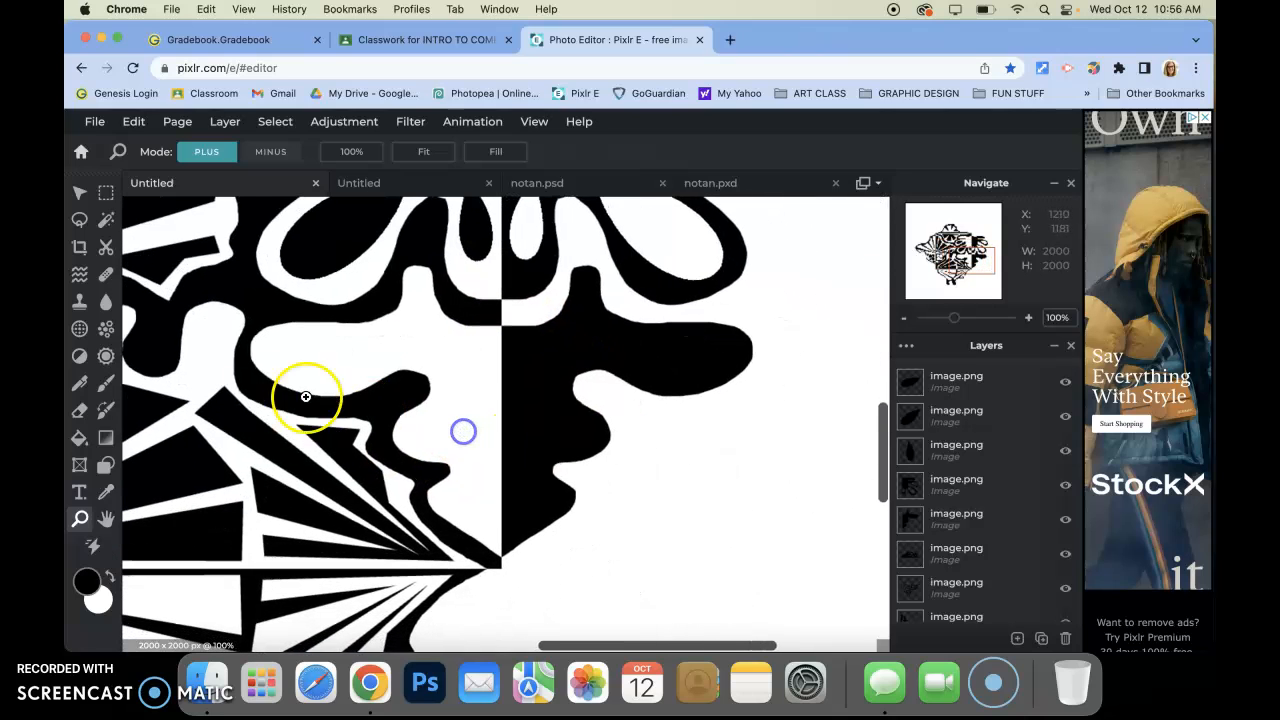
{"action": "left_click", "coordinate": [107, 466]}
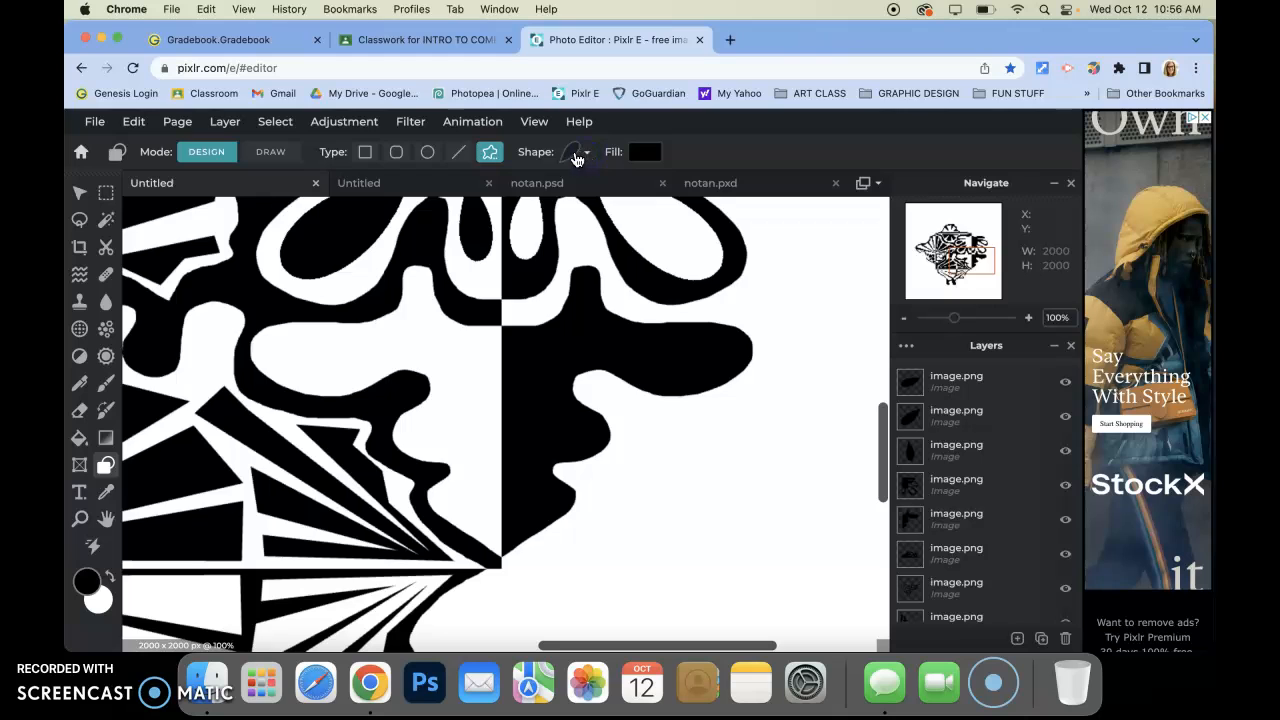
{"action": "left_click", "coordinate": [576, 155]}
{"action": "left_click_drag", "start_coordinate": [712, 275], "coordinate": [716, 185]}
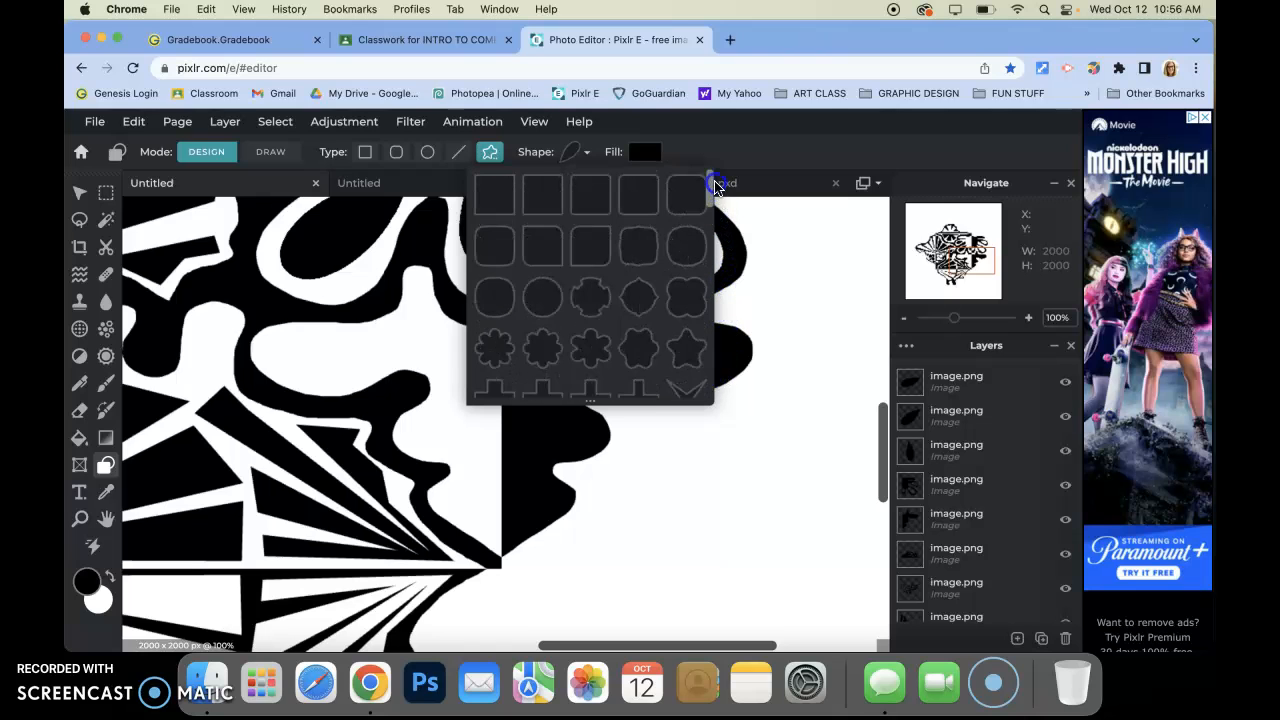
{"action": "left_click", "coordinate": [435, 151]}
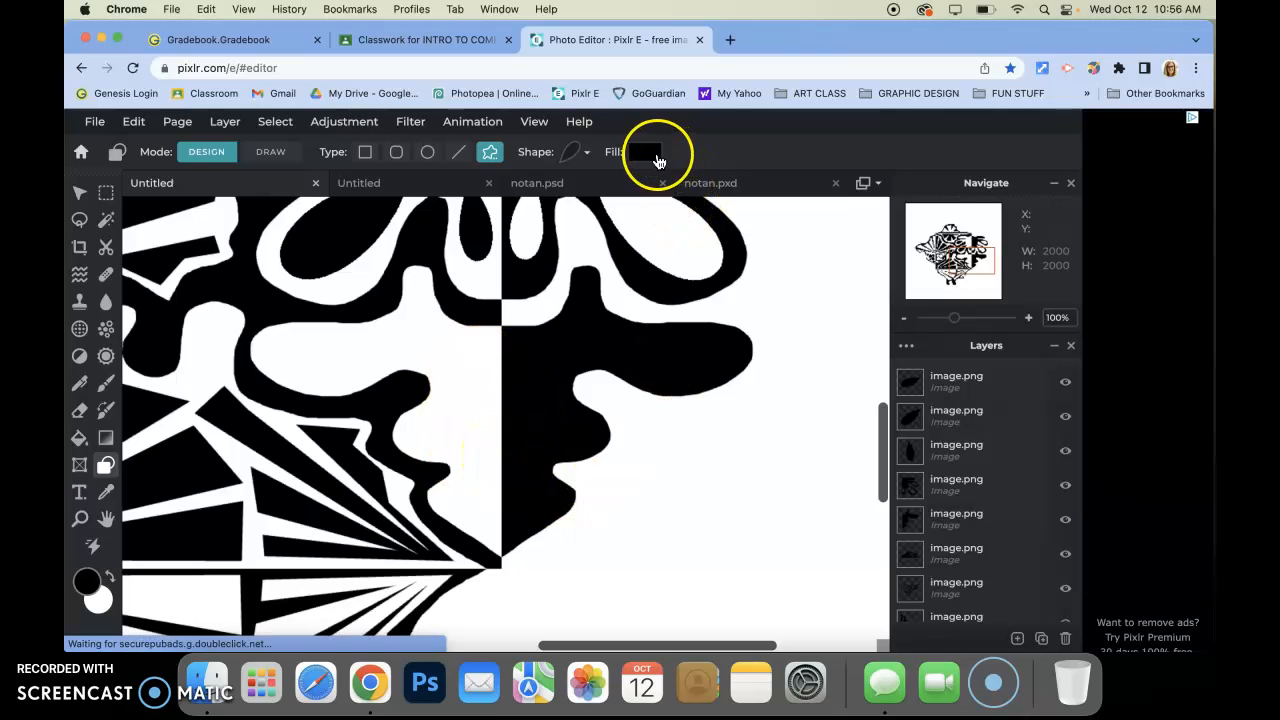
Step: Draw a narrow vertical ellipse with red fill, about 21 by 232 px, inside the lower-right black form beside the centre line
{"action": "left_click", "coordinate": [645, 155]}
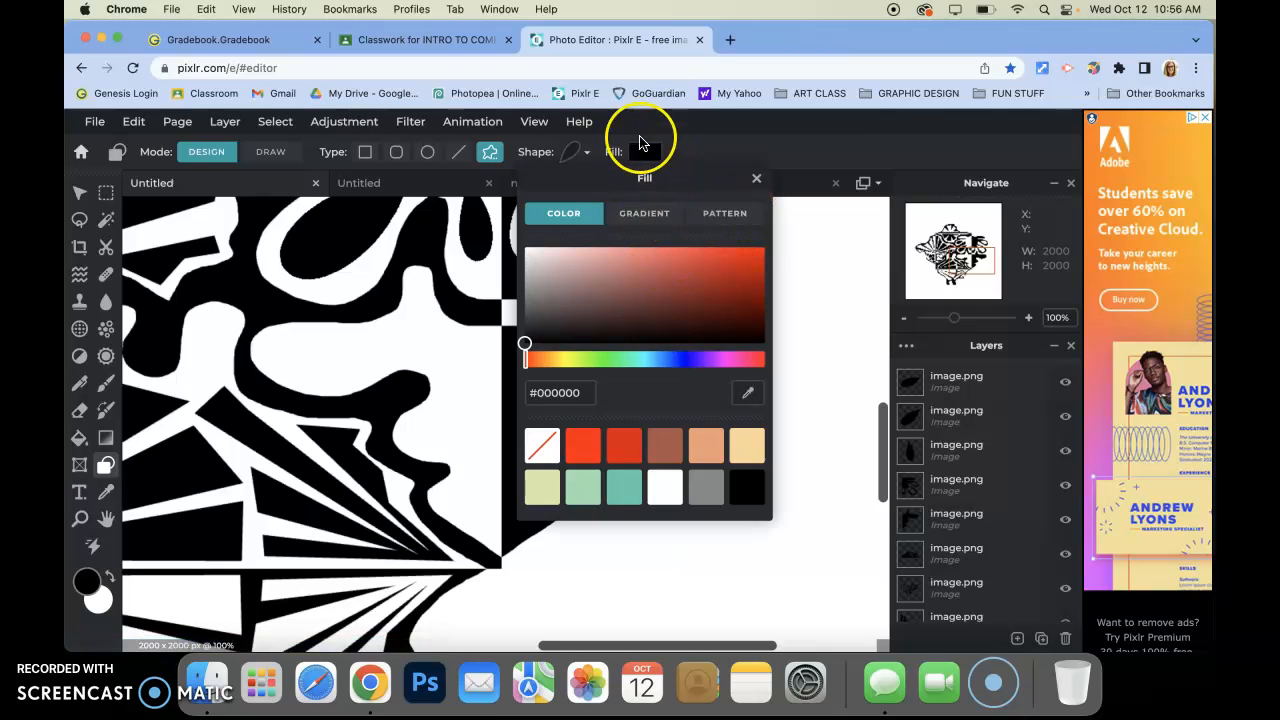
{"action": "left_click", "coordinate": [585, 452]}
{"action": "left_click", "coordinate": [756, 178]}
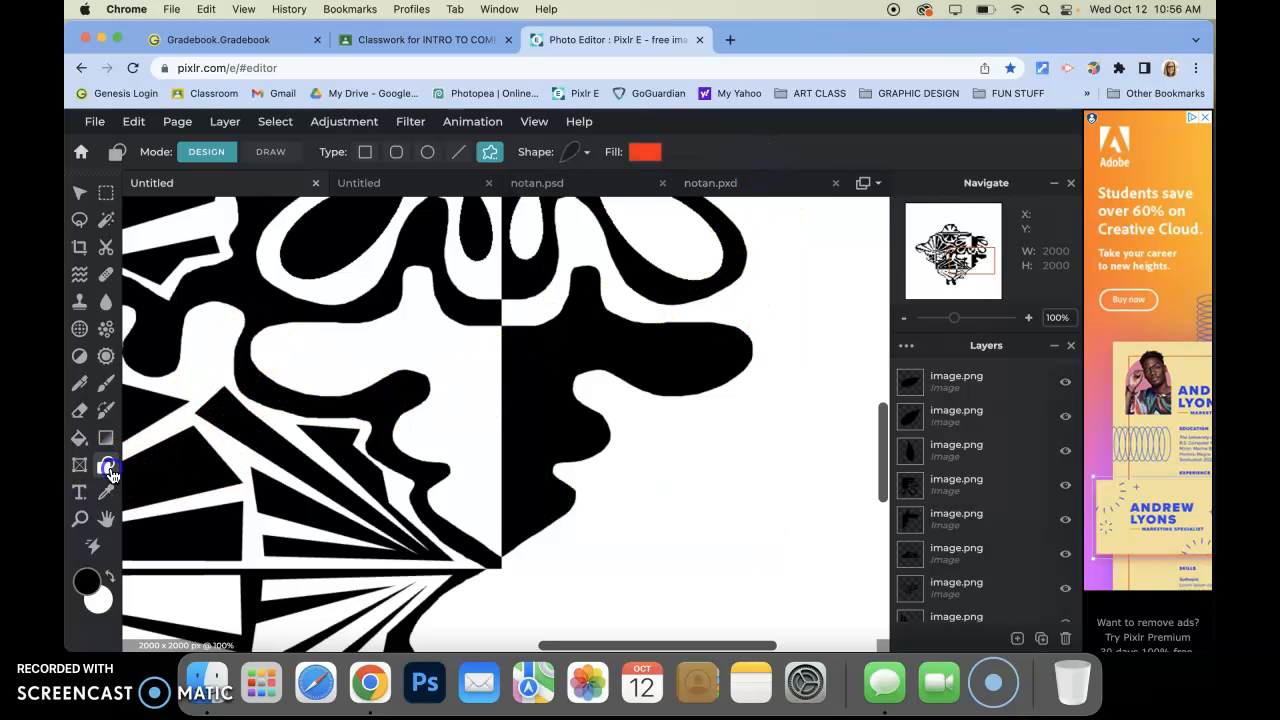
{"action": "left_click", "coordinate": [430, 154]}
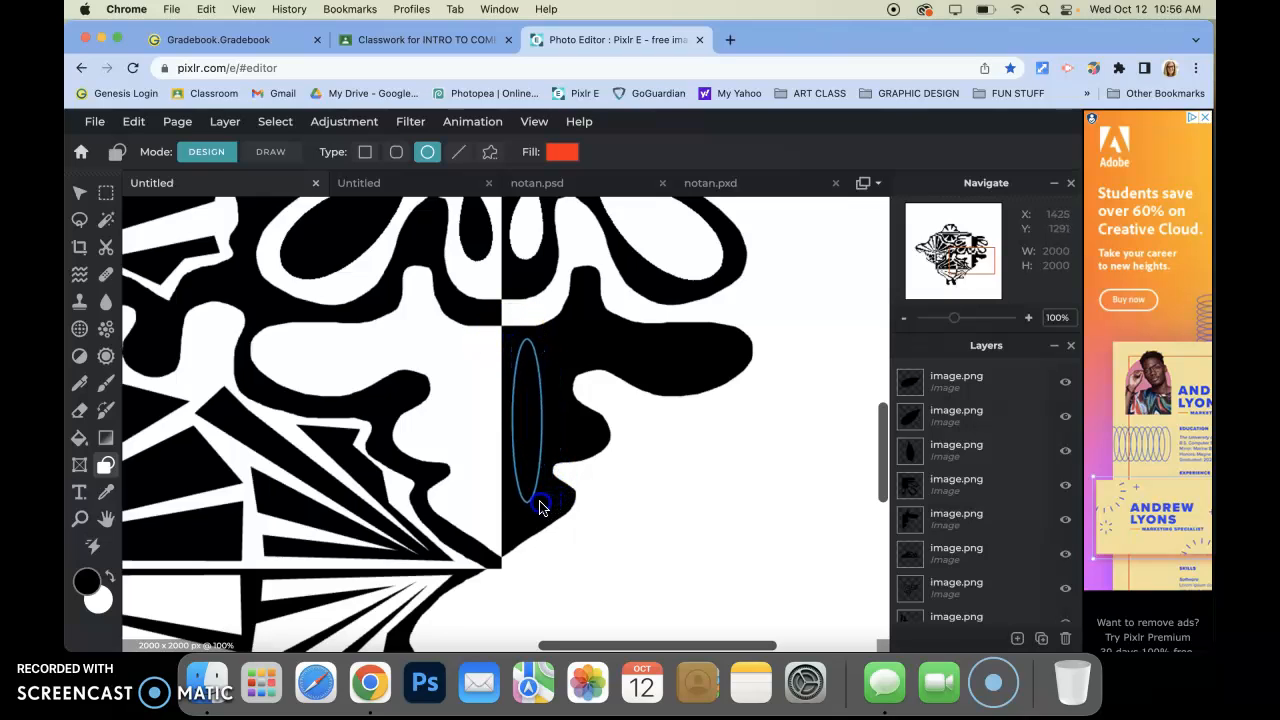
{"action": "left_click_drag", "start_coordinate": [530, 517], "coordinate": [530, 527]}
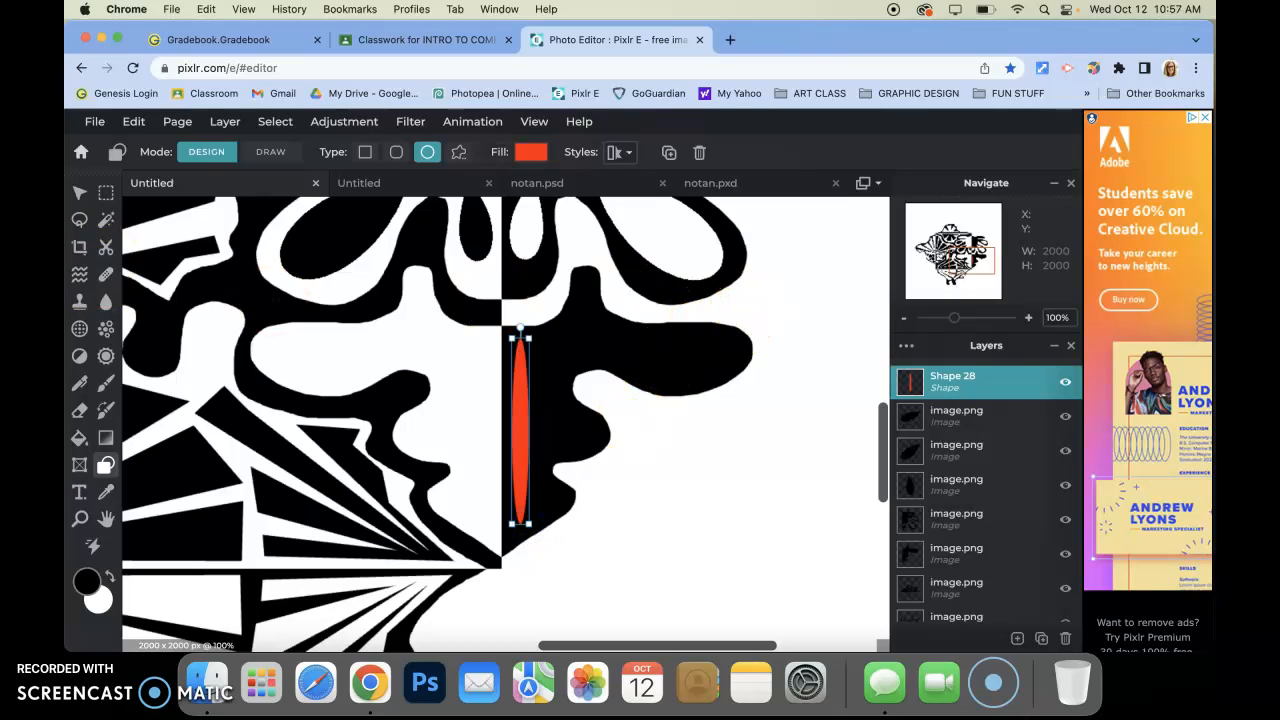
Step: Select the red ellipse's area with Wand Select and hide the ellipse's layer
{"action": "left_click", "coordinate": [106, 220]}
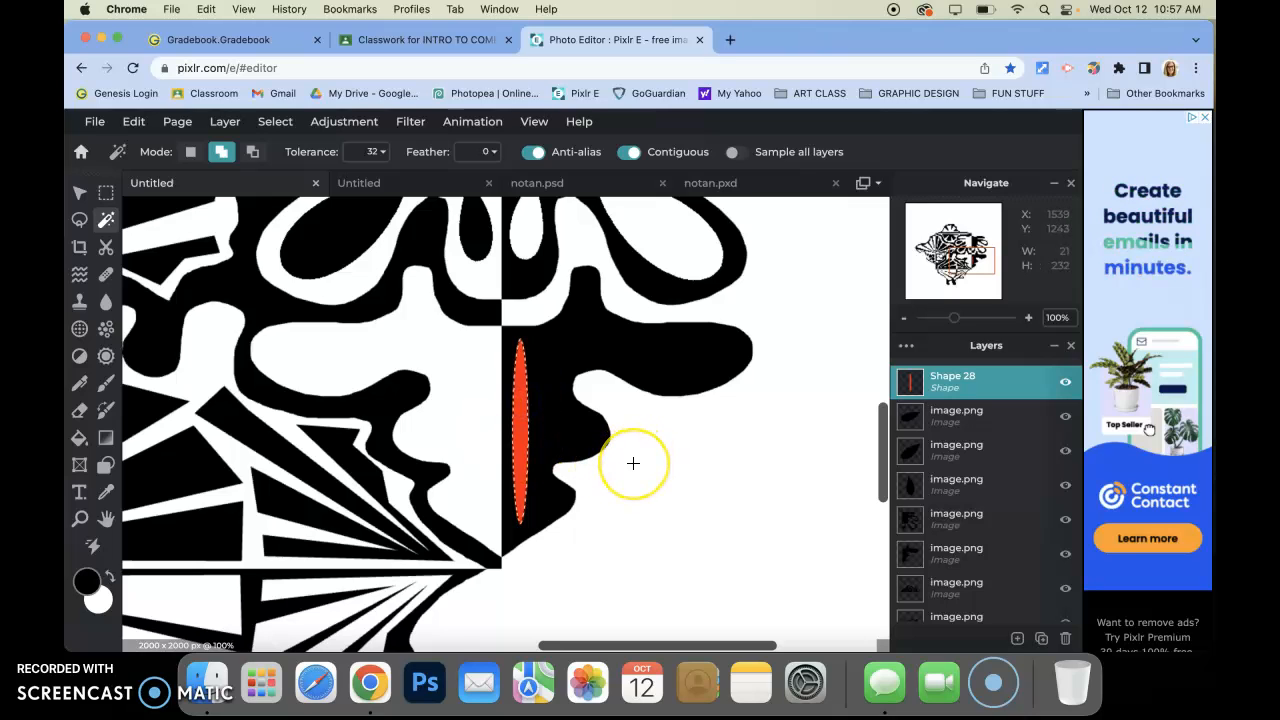
{"action": "left_click", "coordinate": [1066, 387]}
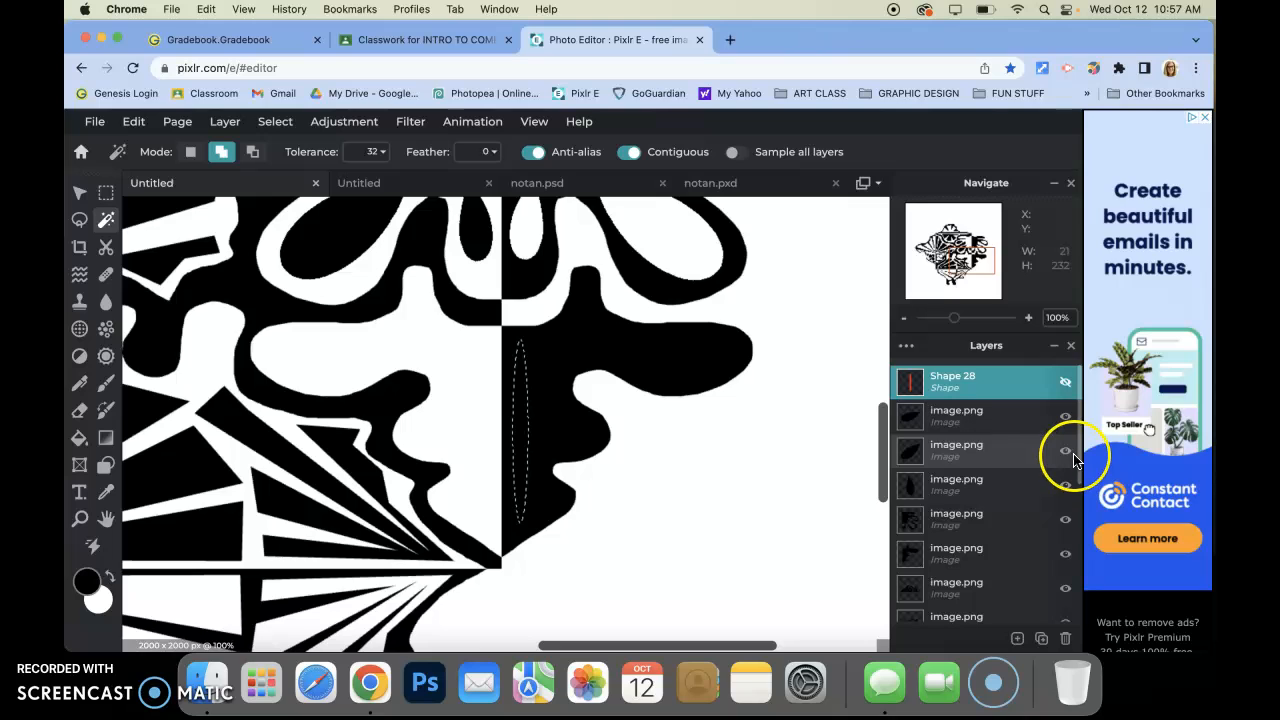
Step: Cut the selected ellipse area out of the lower-right black form's image layer and paste it as a separate layer
{"action": "scroll", "coordinate": [1080, 458], "scroll_direction": "down", "scroll_amount": 1}
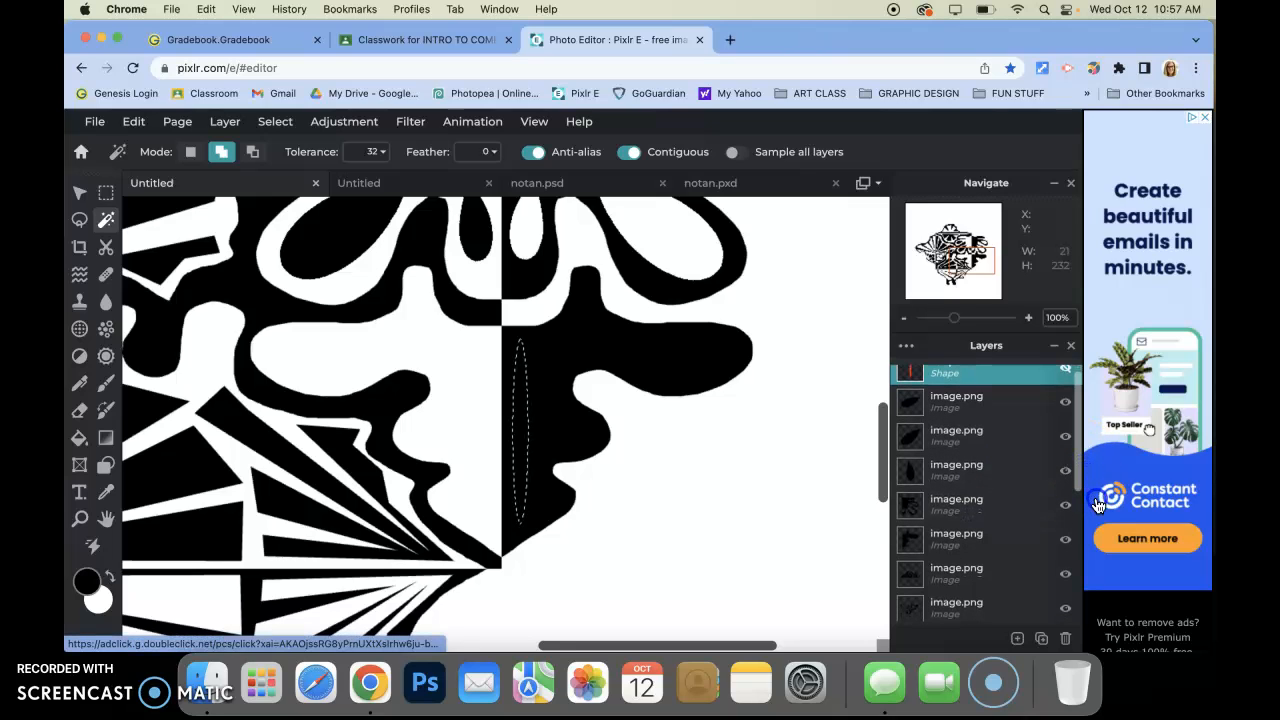
{"action": "scroll", "coordinate": [1080, 486], "scroll_direction": "down", "scroll_amount": 4}
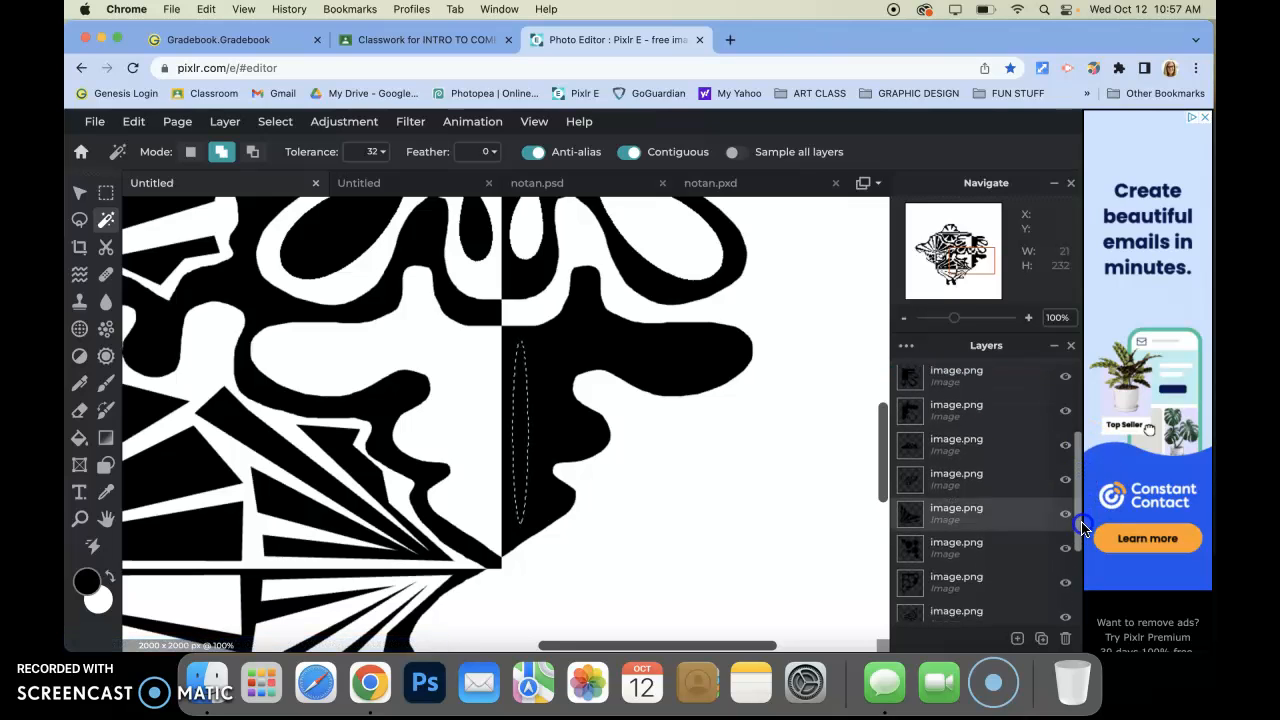
{"action": "left_click_drag", "start_coordinate": [1077, 577], "coordinate": [1083, 513]}
{"action": "scroll", "coordinate": [994, 529], "scroll_direction": "down", "scroll_amount": 1}
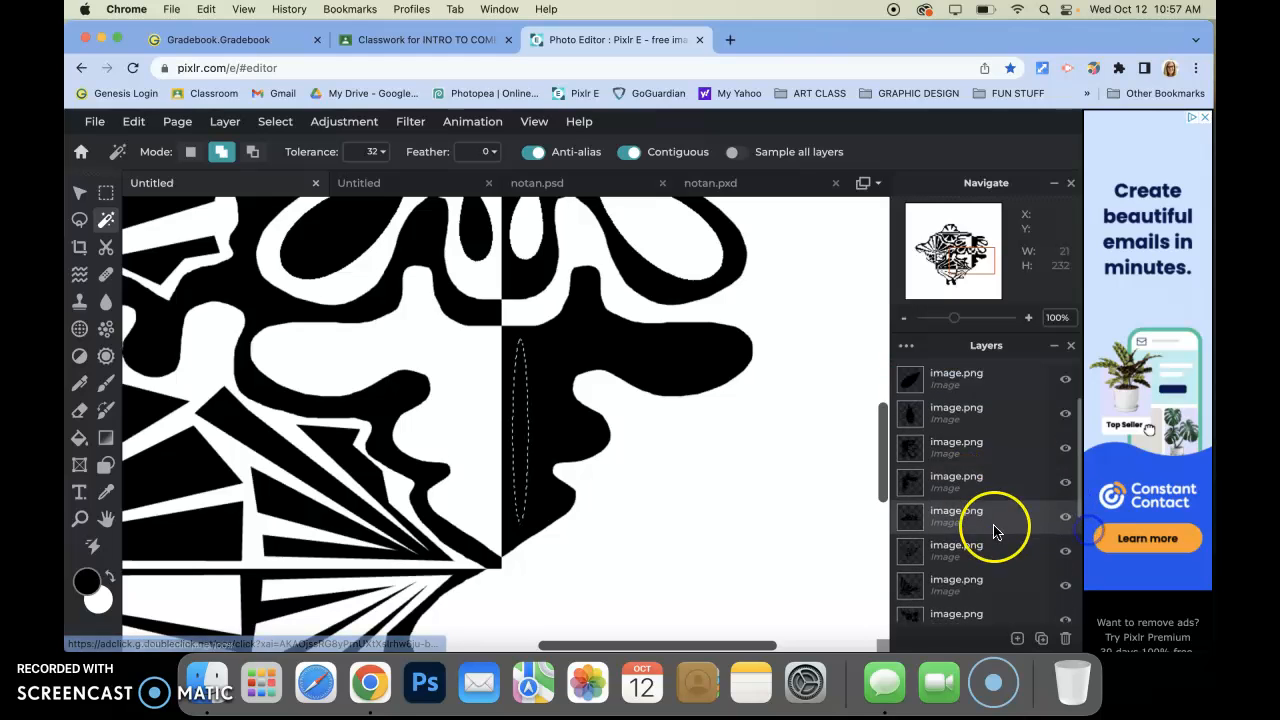
{"action": "scroll", "coordinate": [962, 537], "scroll_direction": "up", "scroll_amount": 3}
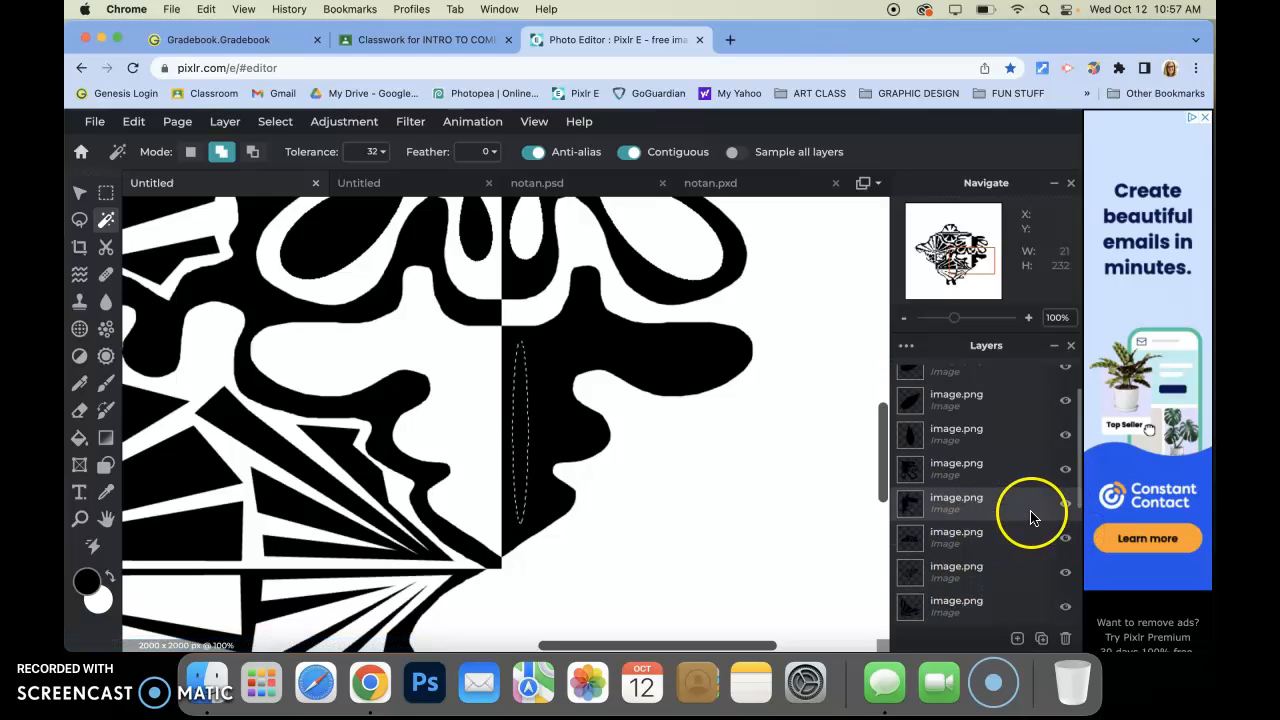
{"action": "scroll", "coordinate": [1059, 517], "scroll_direction": "up", "scroll_amount": 1}
{"action": "left_click", "coordinate": [1064, 512]}
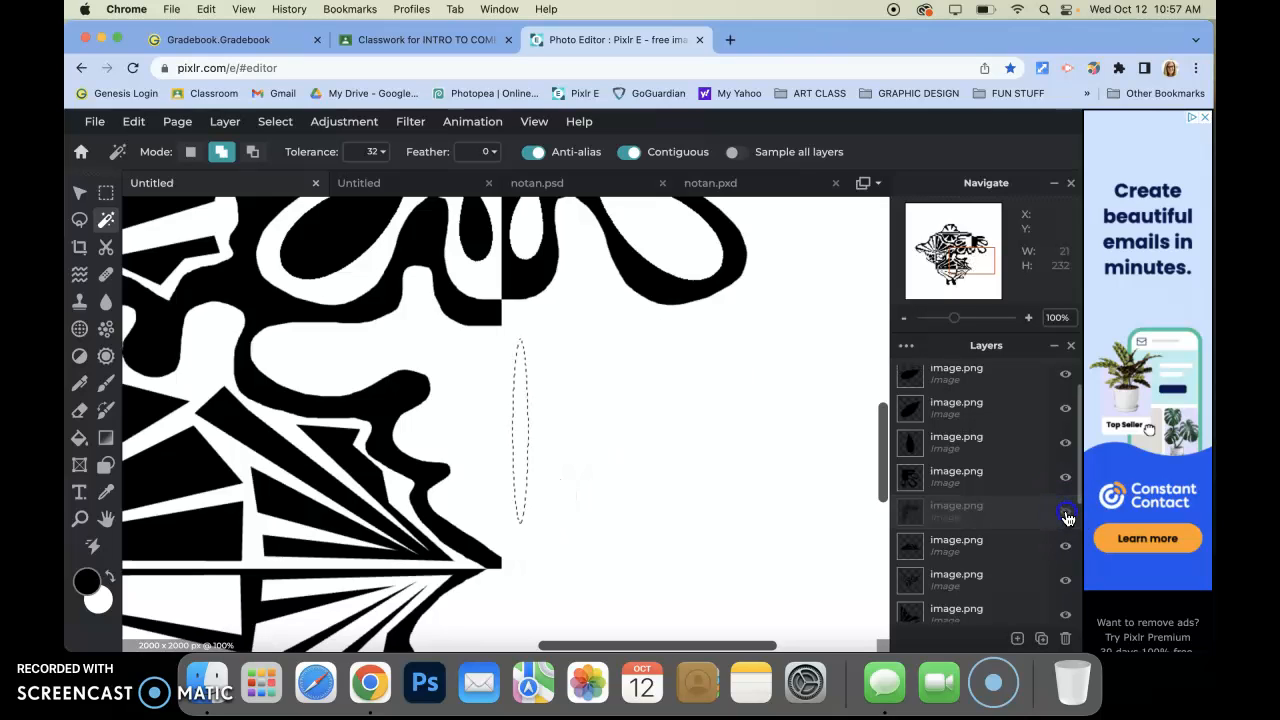
{"action": "left_click", "coordinate": [1065, 512]}
{"action": "left_click", "coordinate": [970, 512]}
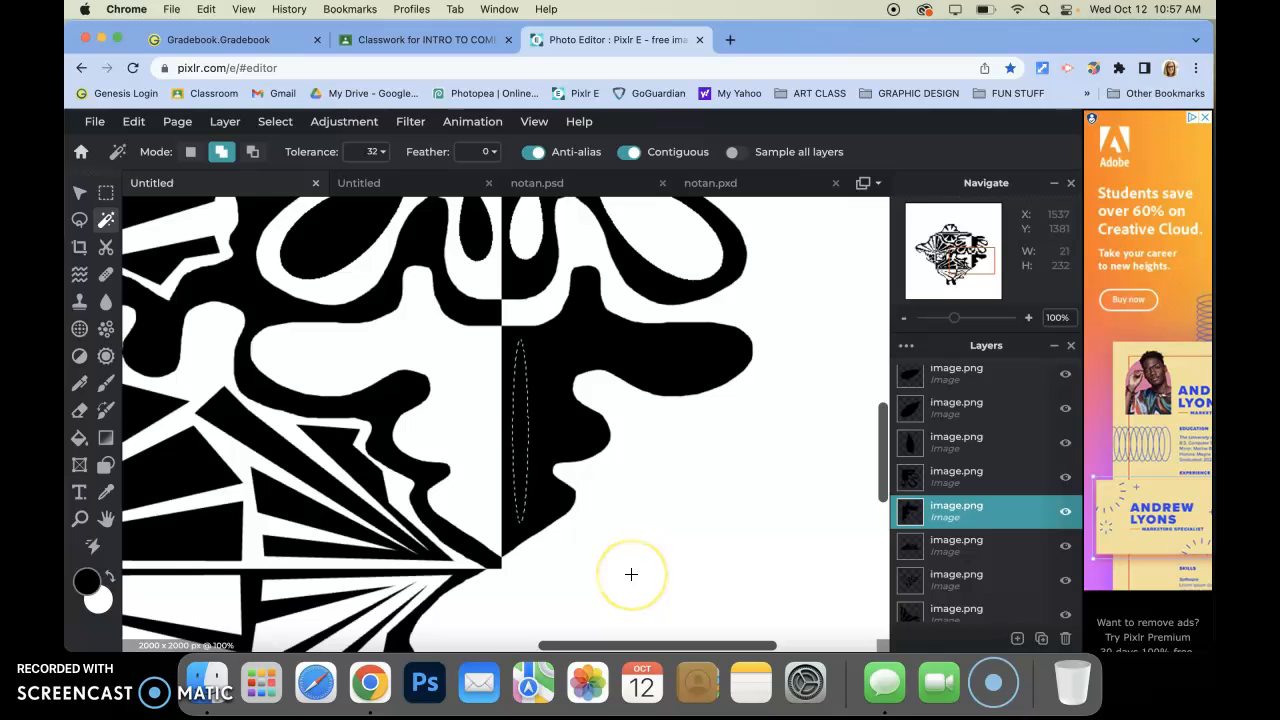
{"action": "key", "text": "super+x"}
{"action": "key", "text": "super+v"}
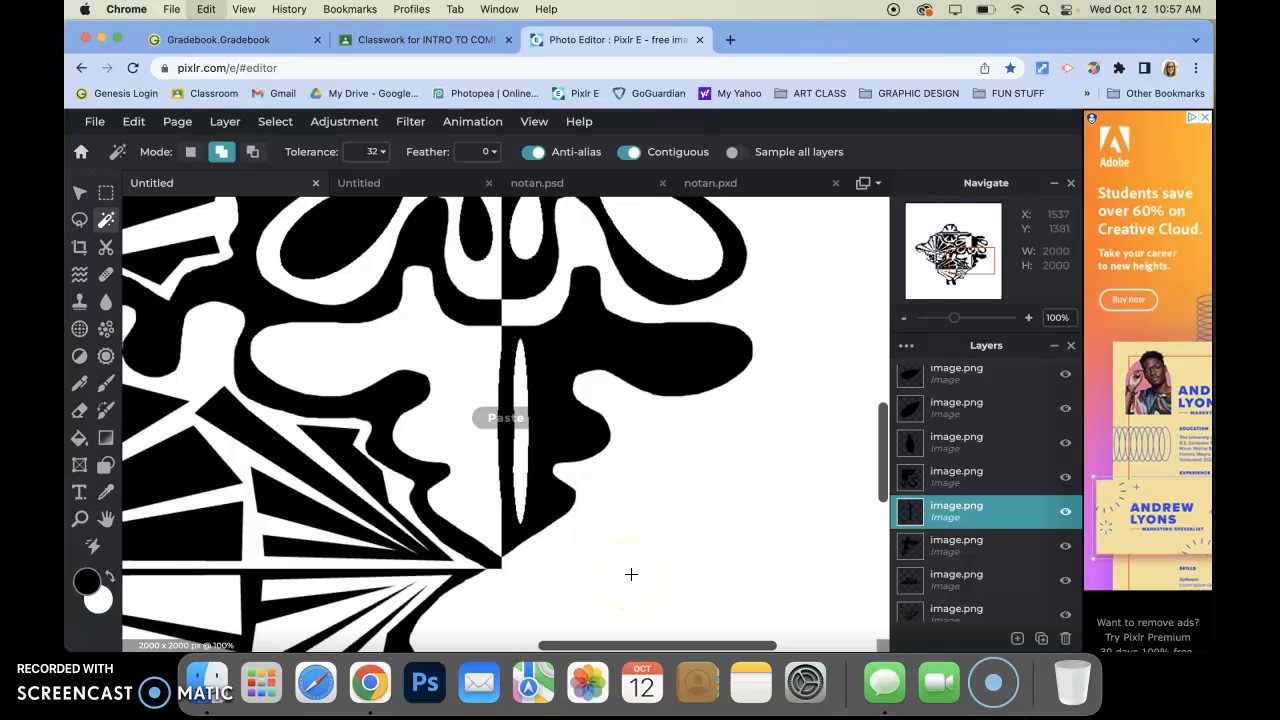
Step: Flip the pasted black ellipse horizontally and place it across the centre line at X 1343, Y 1088, mirroring its white cutout
{"action": "scroll", "coordinate": [631, 574], "scroll_direction": "up", "scroll_amount": 1}
{"action": "left_click", "coordinate": [80, 192]}
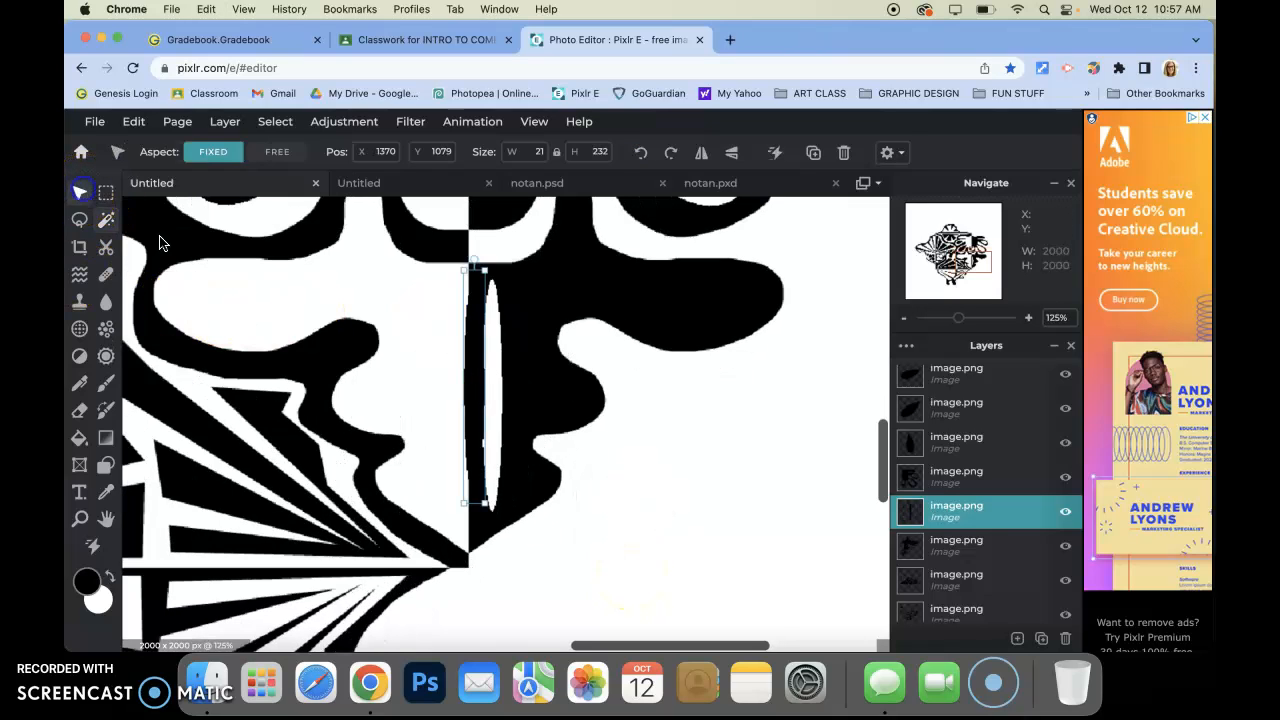
{"action": "left_click_drag", "start_coordinate": [465, 360], "coordinate": [449, 372]}
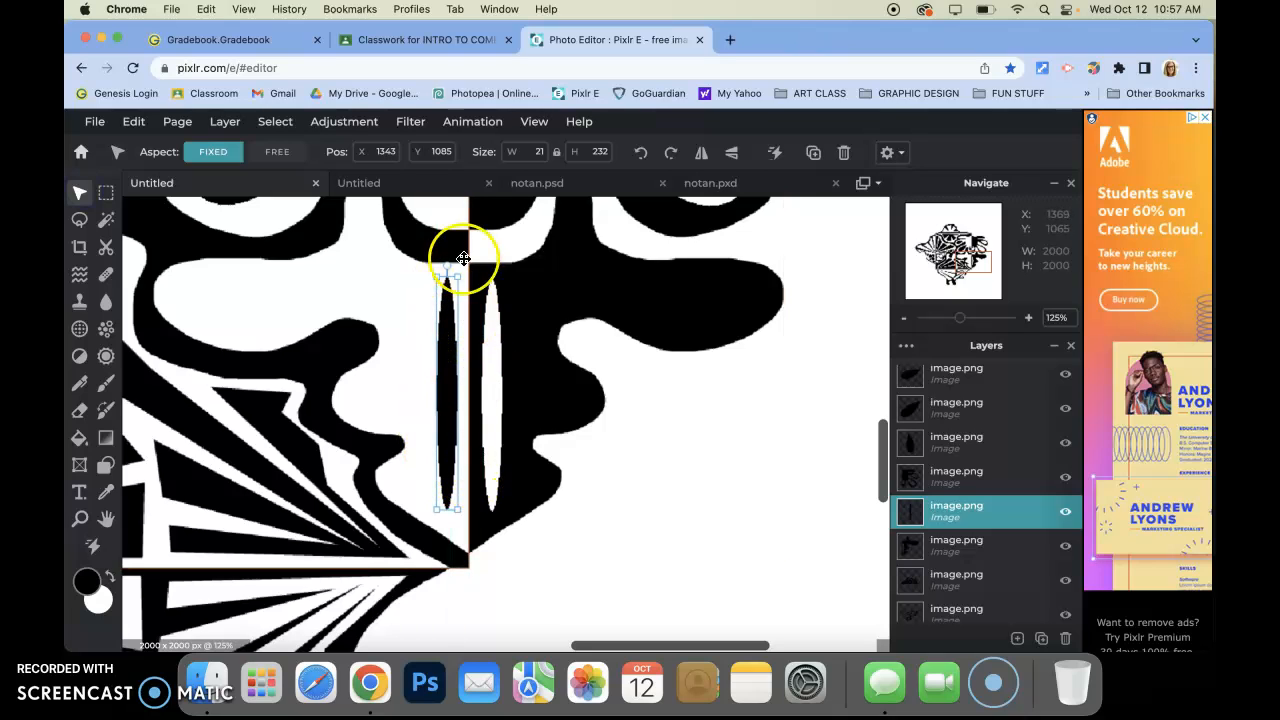
{"action": "left_click", "coordinate": [702, 160]}
{"action": "left_click_drag", "start_coordinate": [451, 380], "coordinate": [447, 395]}
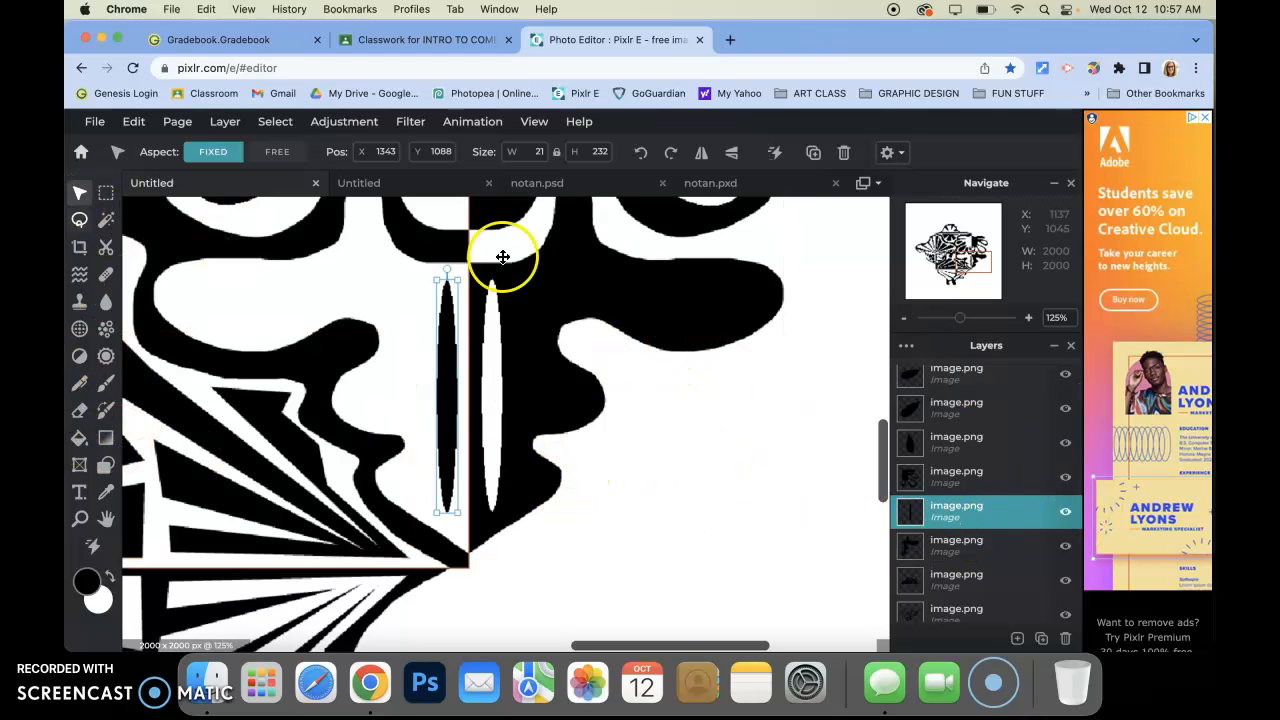
Step: Delete the hidden red ellipse layer
{"action": "scroll", "coordinate": [1006, 441], "scroll_direction": "up", "scroll_amount": 2}
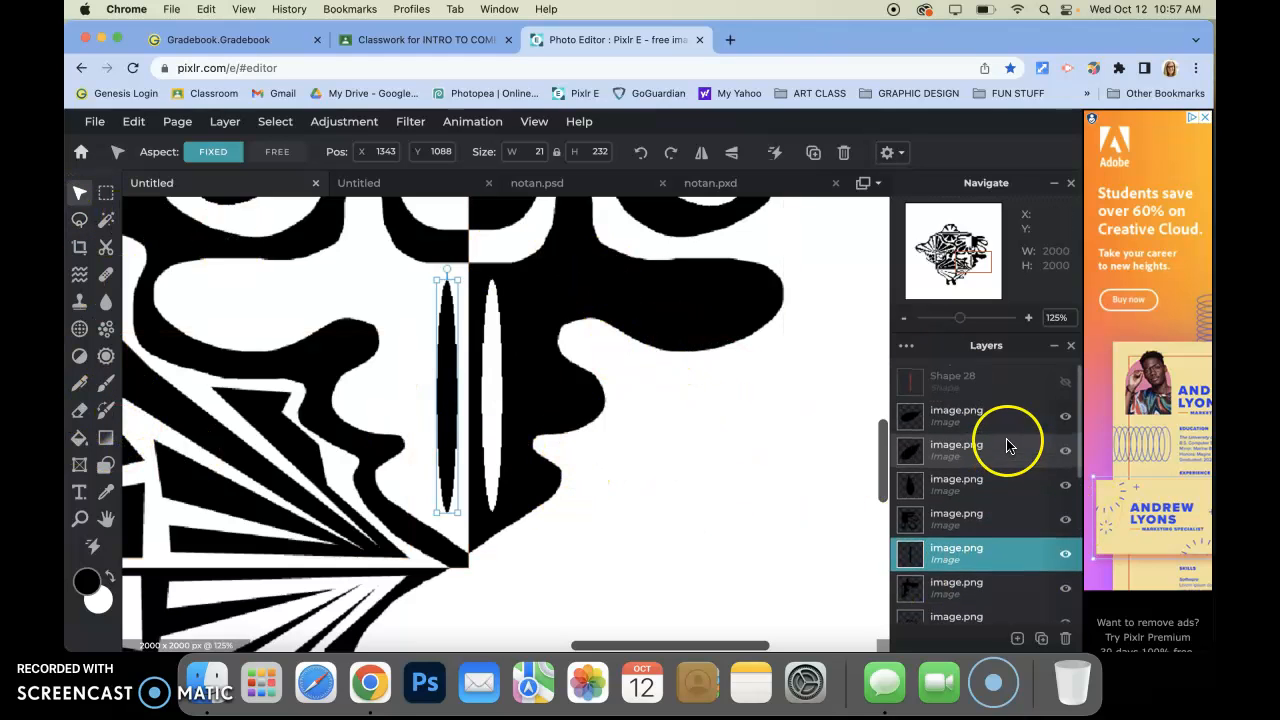
{"action": "left_click", "coordinate": [1025, 376]}
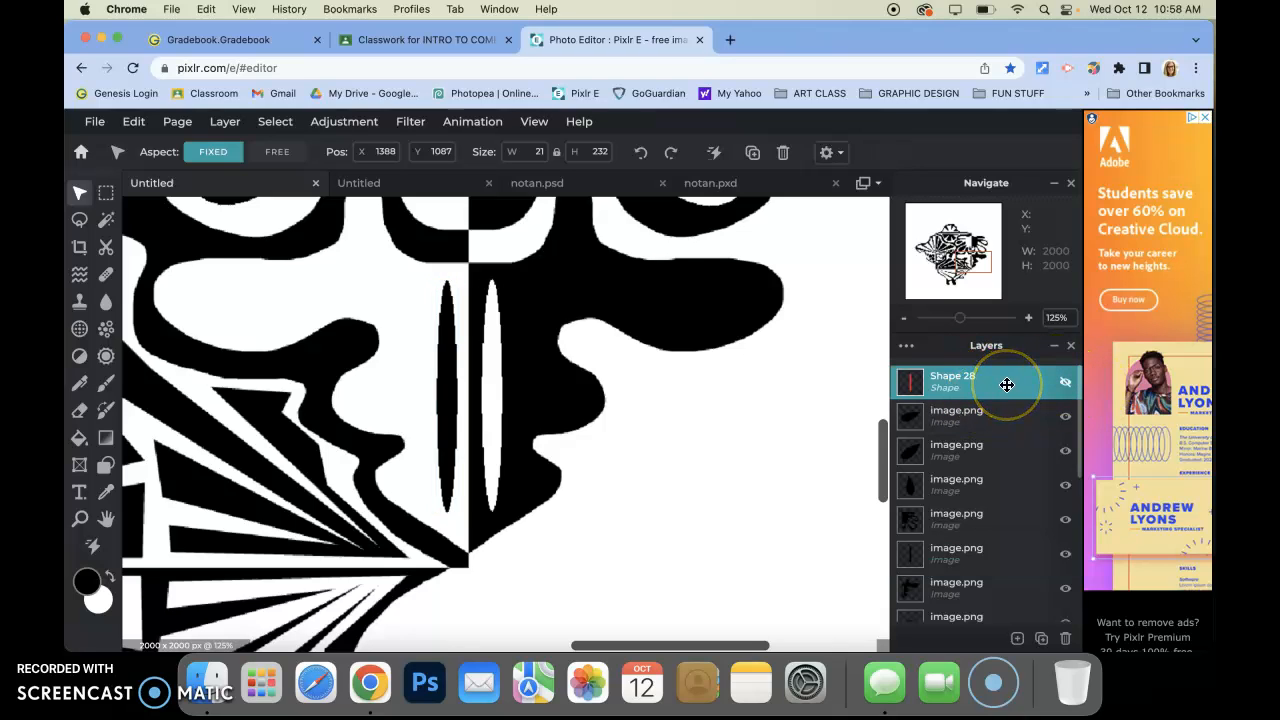
{"action": "key", "text": "Delete"}
{"action": "left_click_drag", "start_coordinate": [596, 410], "coordinate": [163, 311]}
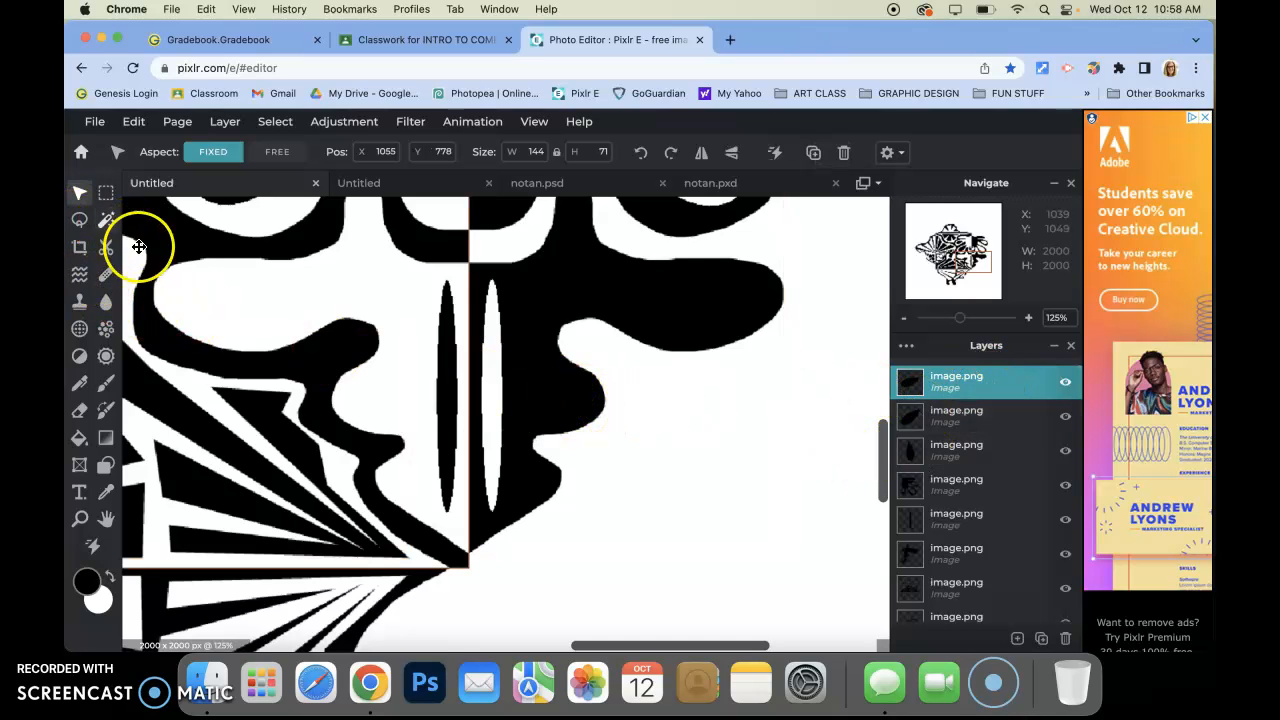
Step: Return to the Shape tool and set its fill colour to red
{"action": "left_click", "coordinate": [104, 226]}
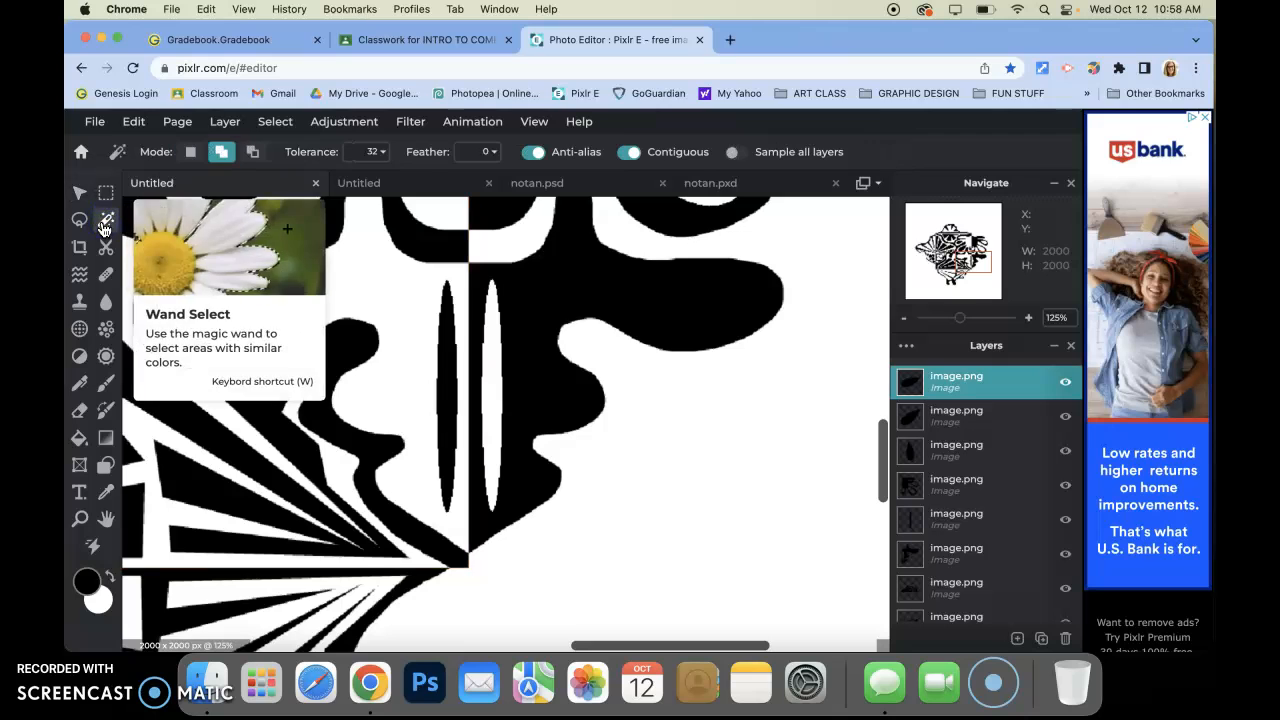
{"action": "left_click", "coordinate": [107, 467]}
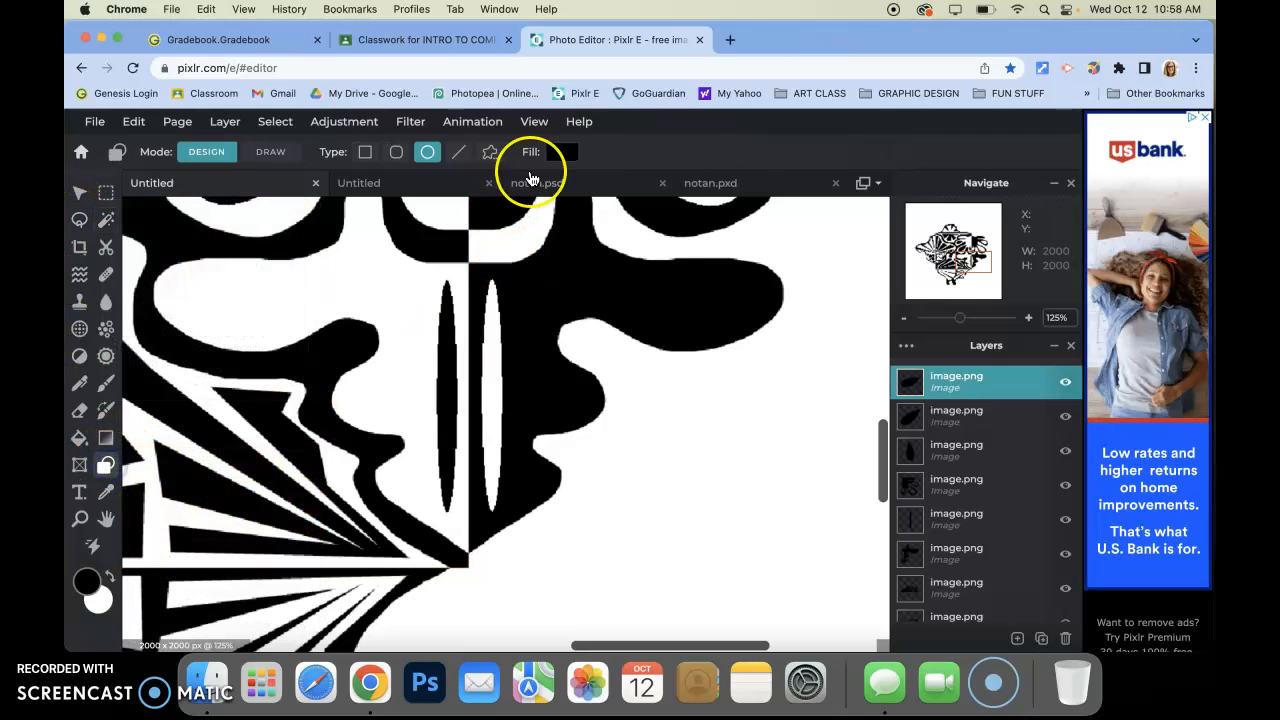
{"action": "left_click", "coordinate": [557, 154]}
{"action": "left_click", "coordinate": [654, 289]}
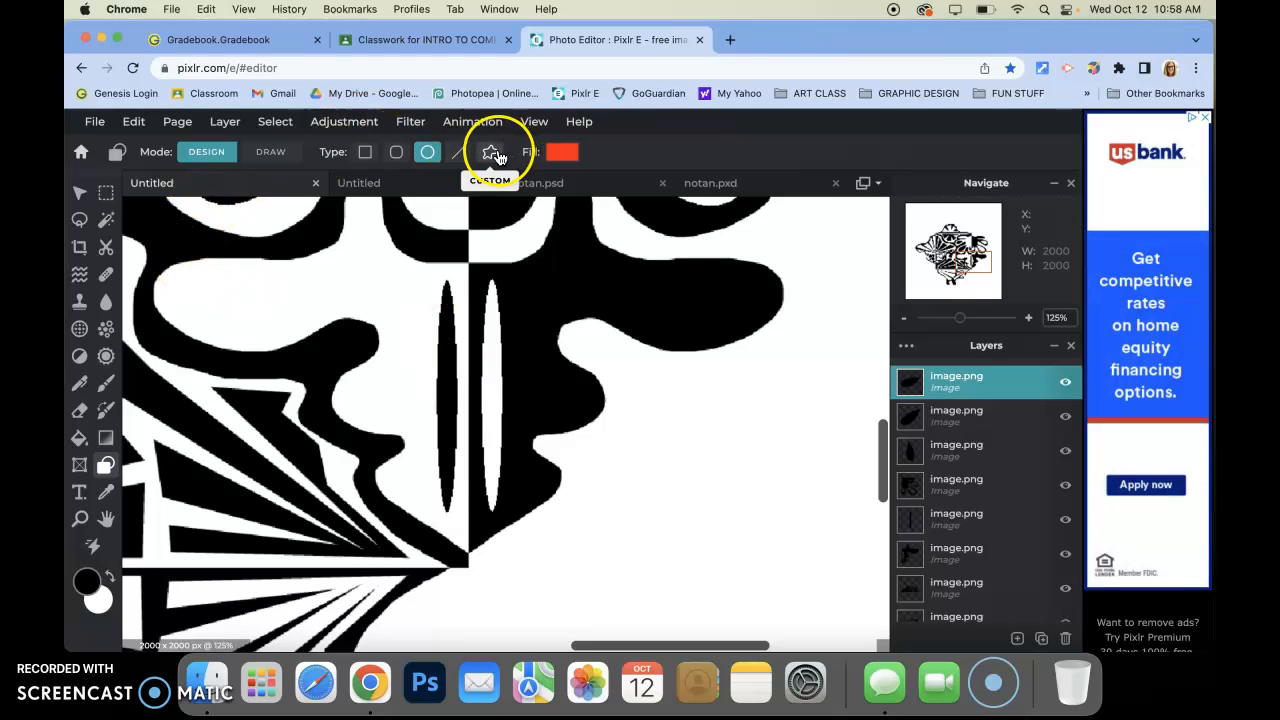
Step: Choose the upright teardrop as the custom shape for the next cutout
{"action": "left_click", "coordinate": [491, 153]}
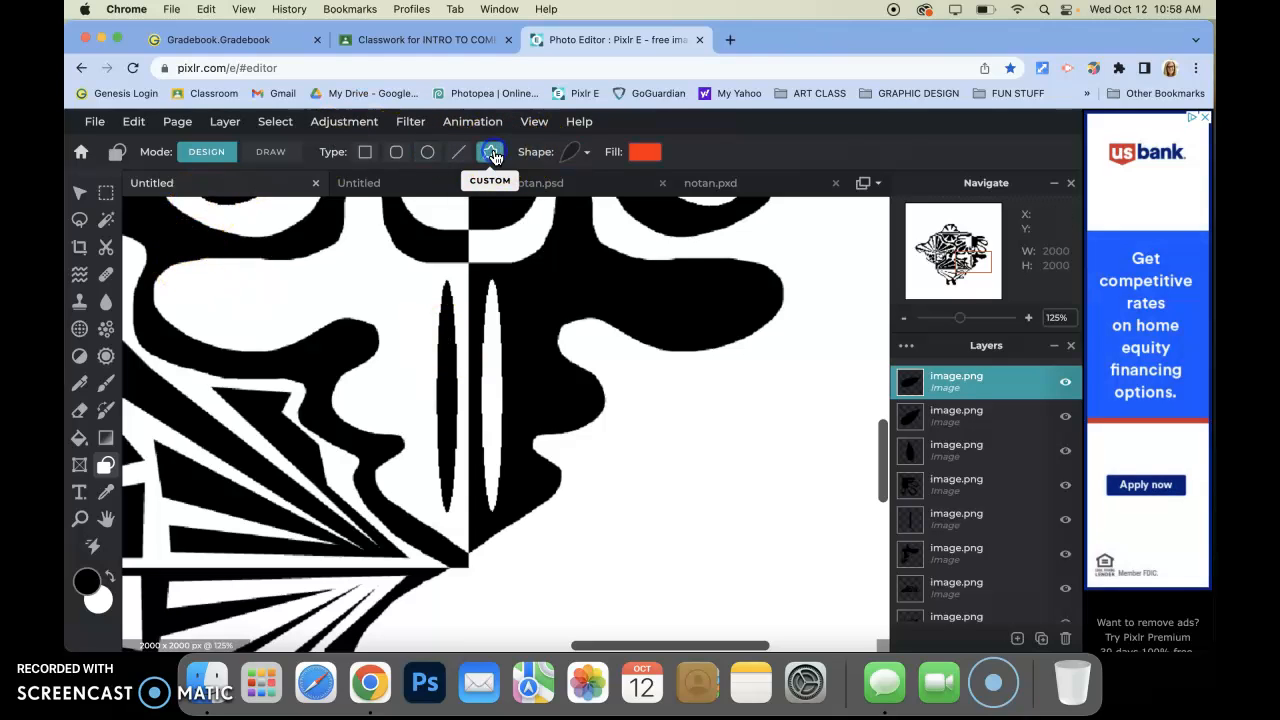
{"action": "left_click", "coordinate": [576, 158]}
{"action": "scroll", "coordinate": [651, 358], "scroll_direction": "down", "scroll_amount": 3}
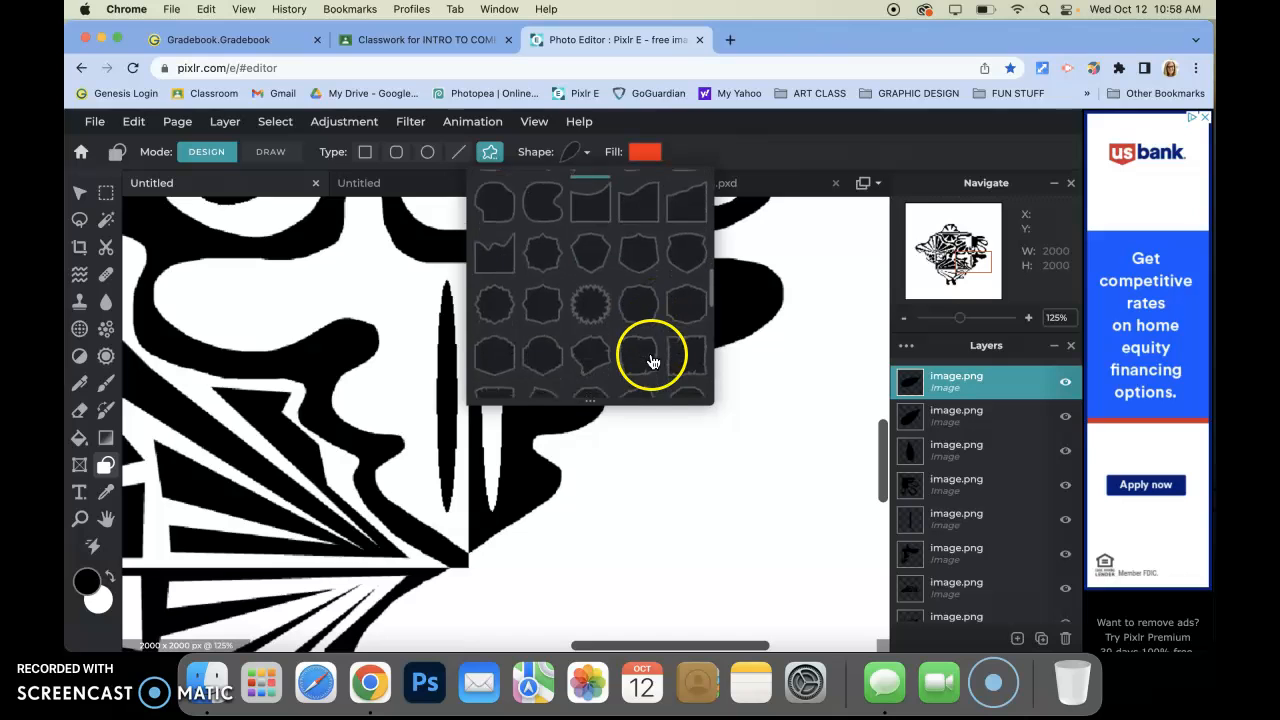
{"action": "scroll", "coordinate": [651, 360], "scroll_direction": "down", "scroll_amount": 5}
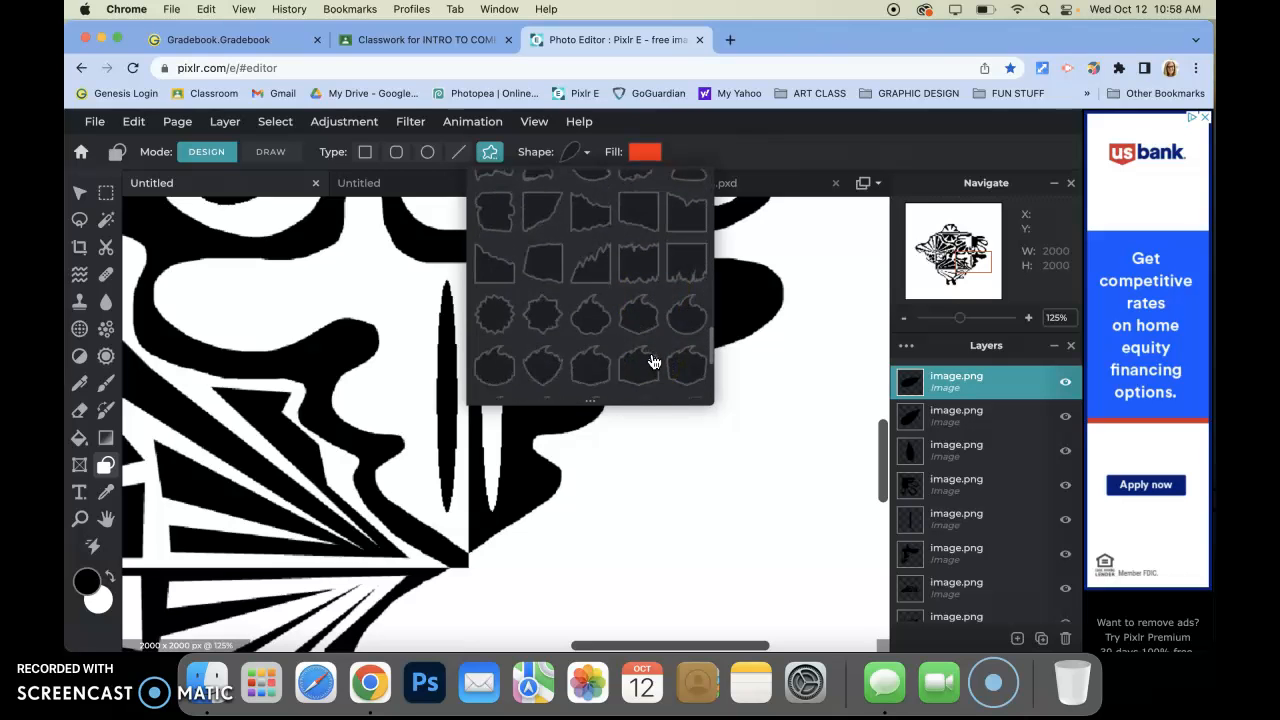
{"action": "scroll", "coordinate": [651, 360], "scroll_direction": "up", "scroll_amount": 10}
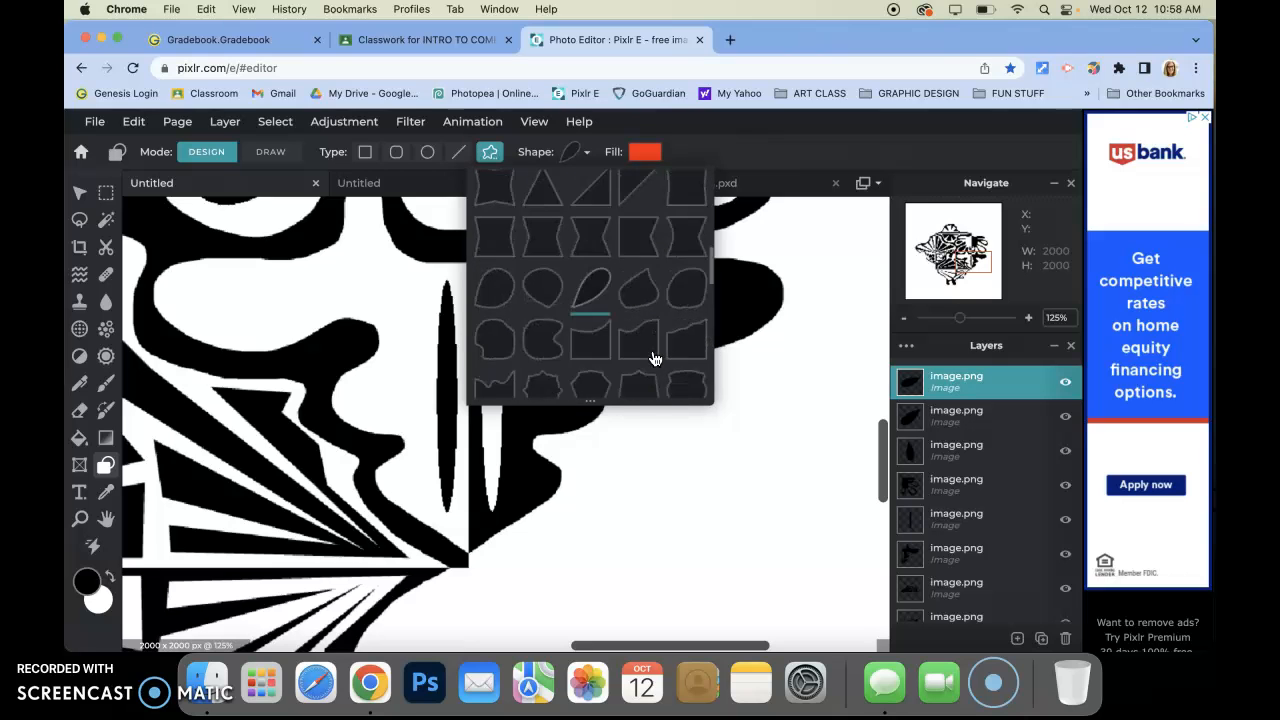
{"action": "left_click", "coordinate": [637, 314]}
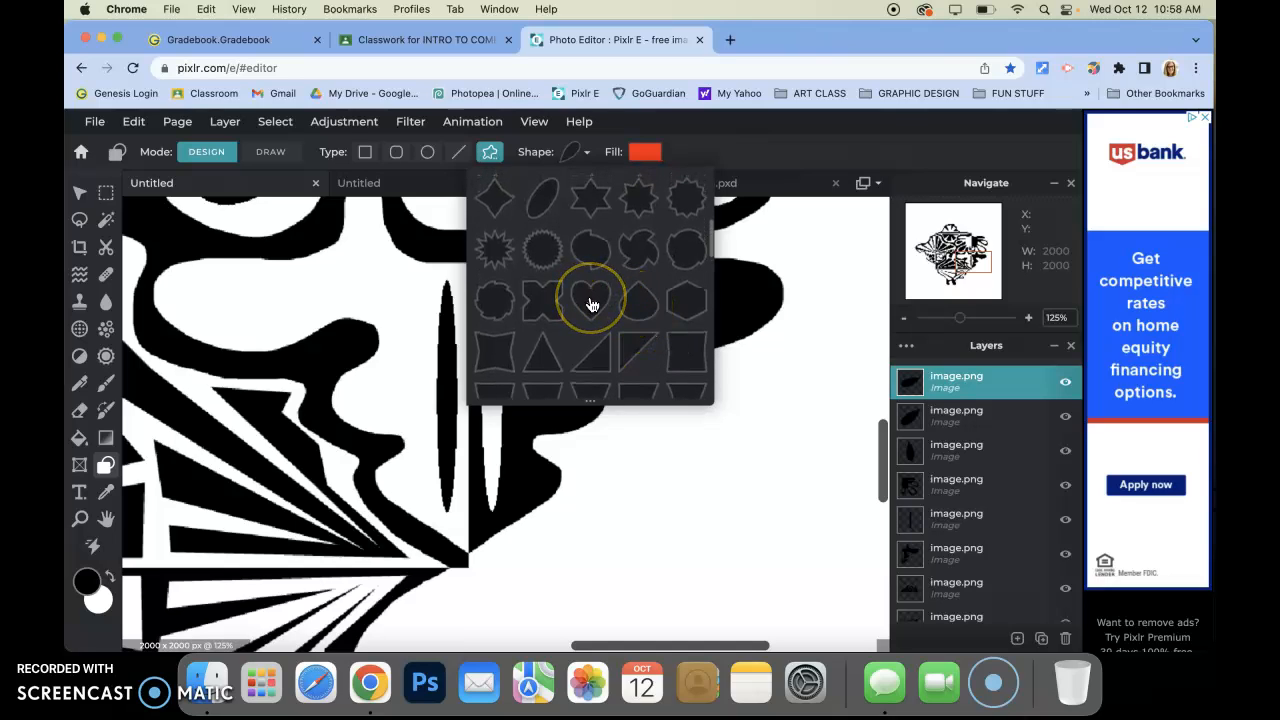
{"action": "left_click", "coordinate": [632, 305]}
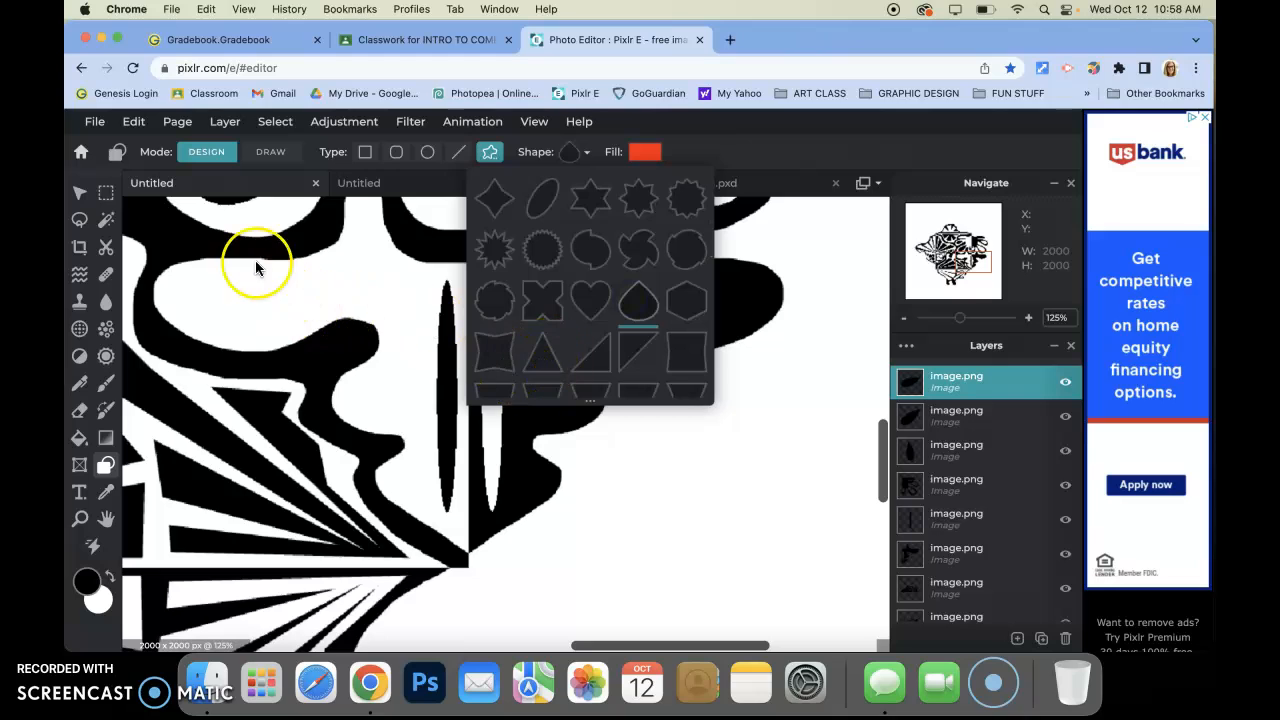
{"action": "left_click", "coordinate": [430, 314]}
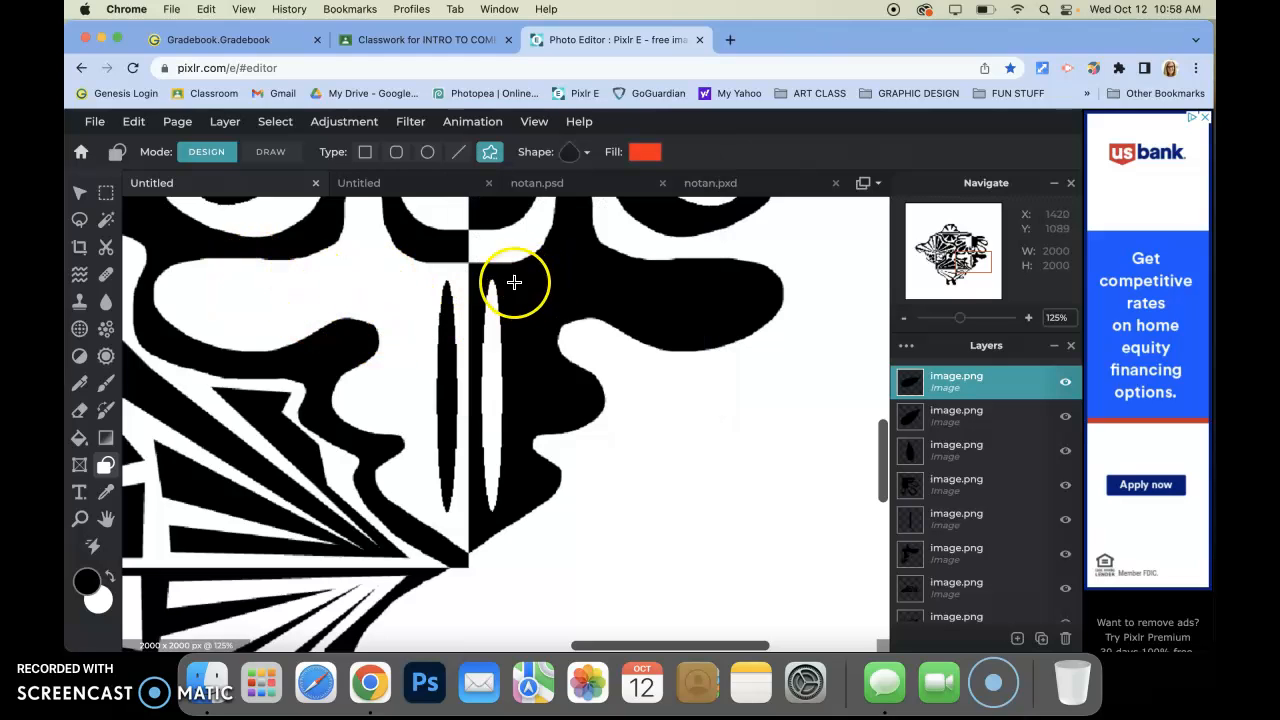
Step: Draw a red teardrop and rotate it sideways to fit the large black lobe, with its point facing the centre line
{"action": "left_click_drag", "start_coordinate": [510, 284], "coordinate": [574, 397]}
{"action": "left_click_drag", "start_coordinate": [578, 319], "coordinate": [584, 425]}
{"action": "left_click_drag", "start_coordinate": [549, 268], "coordinate": [482, 375]}
{"action": "left_click_drag", "start_coordinate": [564, 355], "coordinate": [708, 308]}
{"action": "left_click_drag", "start_coordinate": [613, 336], "coordinate": [609, 314]}
{"action": "left_click_drag", "start_coordinate": [694, 314], "coordinate": [689, 311]}
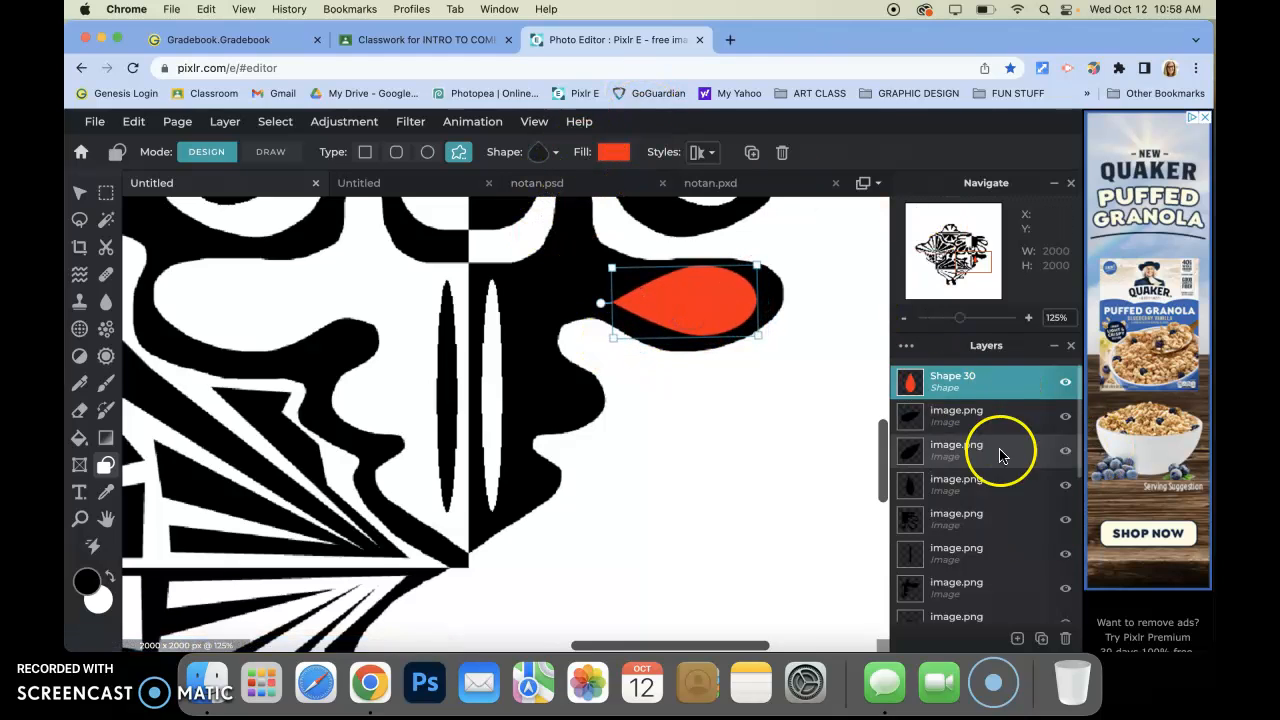
Step: Duplicate the red teardrop layer three times
{"action": "left_click", "coordinate": [1043, 638]}
{"action": "left_click", "coordinate": [1043, 638]}
{"action": "left_click", "coordinate": [1043, 638]}
Step: Shrink the topmost teardrop copy, rotate its point up toward the white ellipse, and fit it in the middle black lobe
{"action": "left_click_drag", "start_coordinate": [680, 297], "coordinate": [555, 342]}
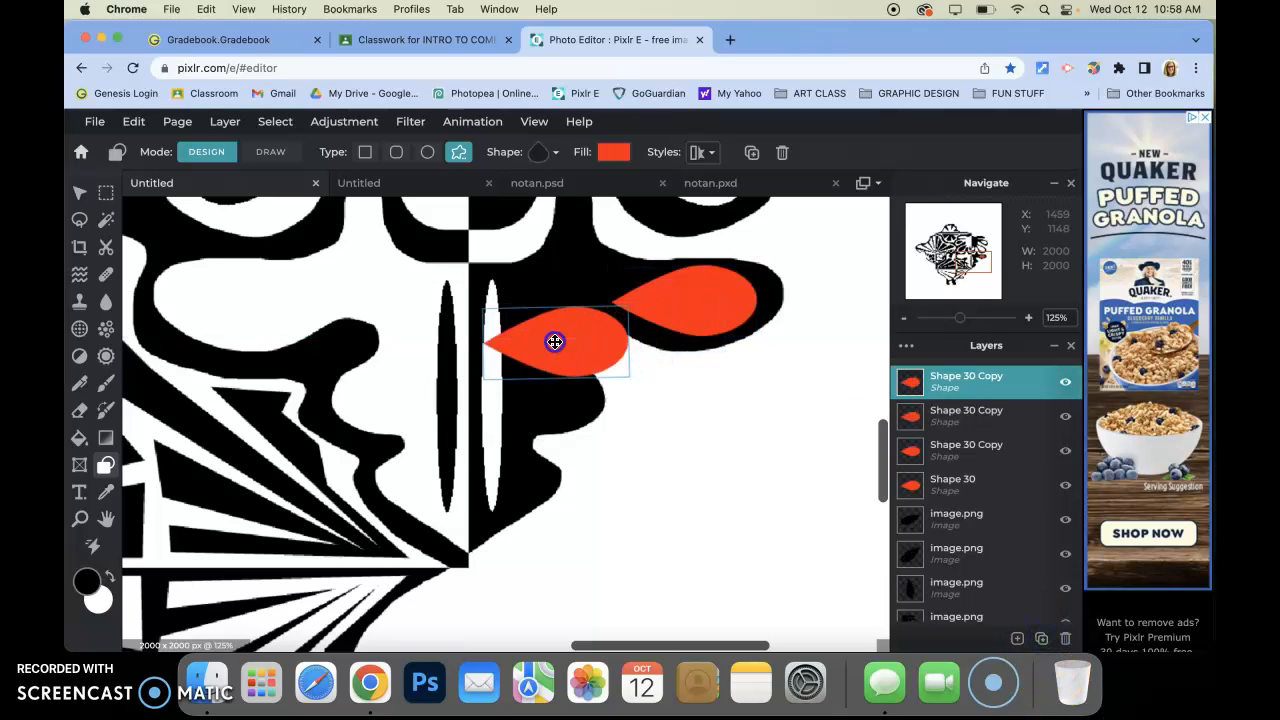
{"action": "left_click_drag", "start_coordinate": [469, 338], "coordinate": [559, 311]}
{"action": "left_click_drag", "start_coordinate": [536, 371], "coordinate": [530, 381]}
{"action": "left_click_drag", "start_coordinate": [532, 321], "coordinate": [531, 323]}
{"action": "left_click_drag", "start_coordinate": [576, 390], "coordinate": [576, 386]}
{"action": "left_click_drag", "start_coordinate": [520, 327], "coordinate": [514, 331]}
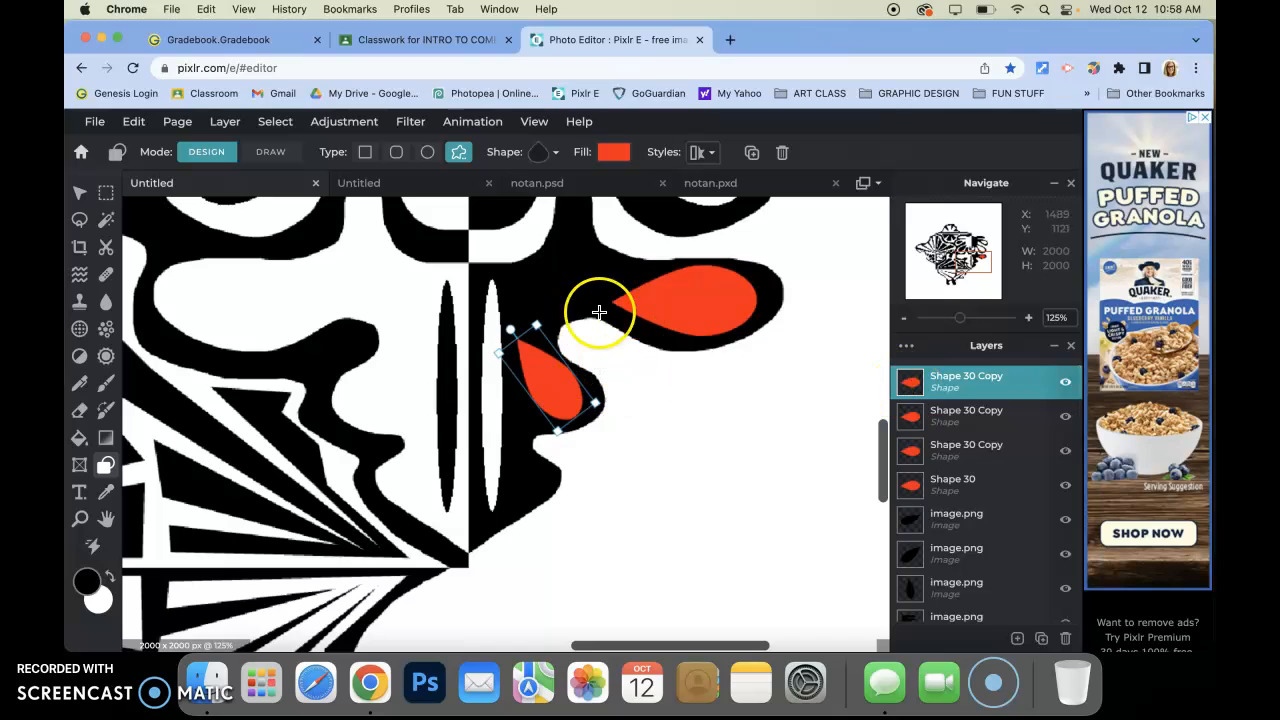
Step: Shrink and rotate a second teardrop copy so it points at the large teardrop, filling the black area beside the white ellipse
{"action": "left_click", "coordinate": [660, 308]}
{"action": "left_click_drag", "start_coordinate": [690, 304], "coordinate": [607, 301]}
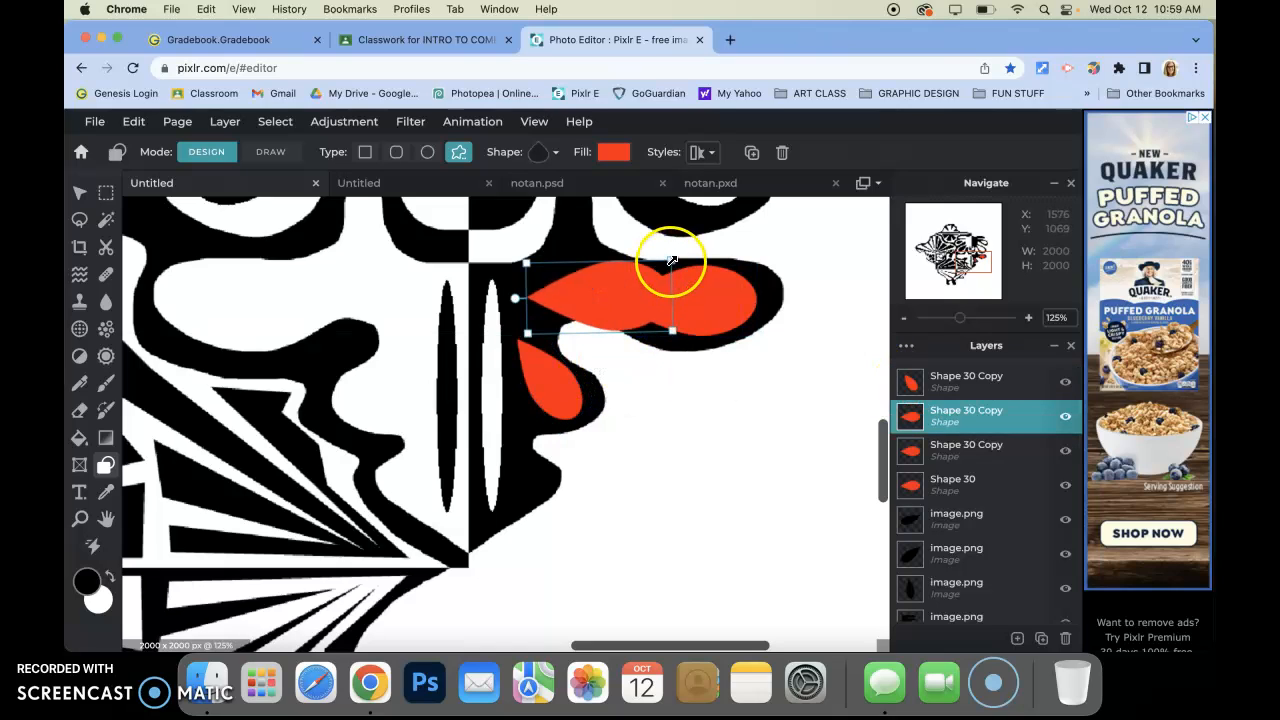
{"action": "left_click_drag", "start_coordinate": [512, 298], "coordinate": [524, 336]}
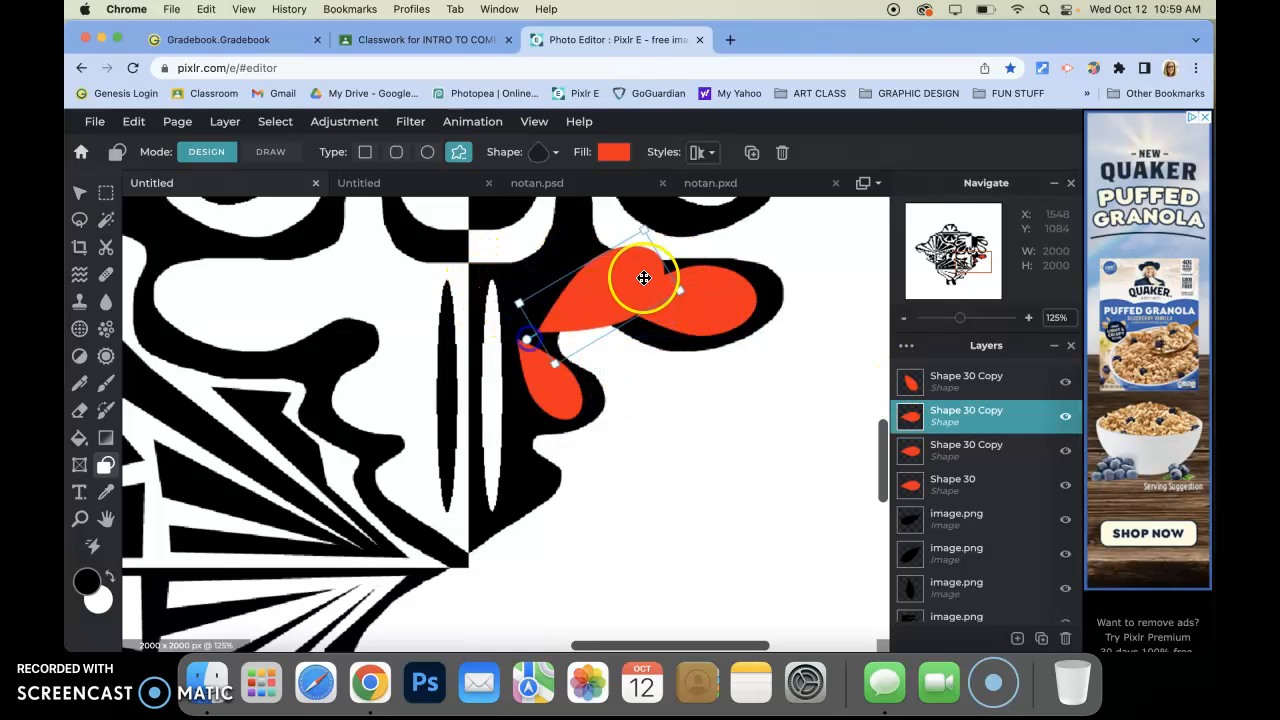
{"action": "left_click_drag", "start_coordinate": [681, 290], "coordinate": [613, 270]}
{"action": "left_click_drag", "start_coordinate": [525, 317], "coordinate": [654, 250]}
{"action": "left_click_drag", "start_coordinate": [583, 291], "coordinate": [587, 279]}
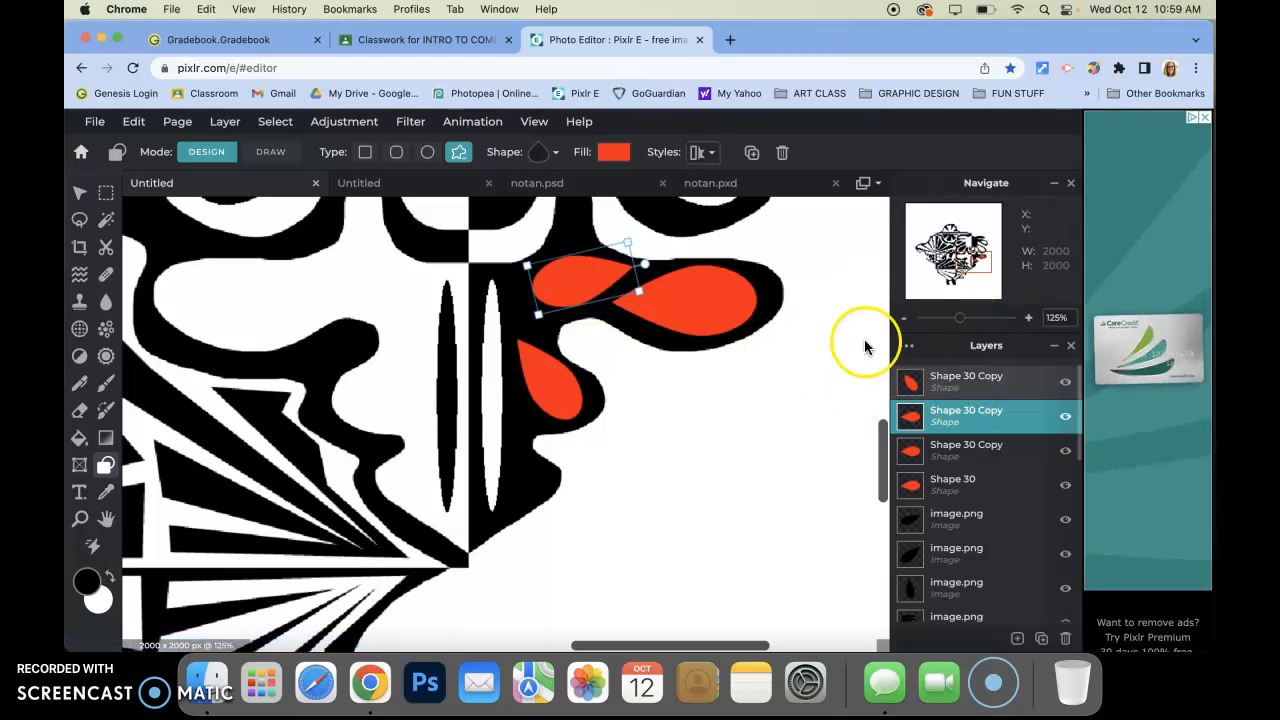
Step: Shrink the third teardrop copy and rotate it to fit the lowest black lobe with its point facing down
{"action": "left_click_drag", "start_coordinate": [729, 286], "coordinate": [576, 299]}
{"action": "left_click_drag", "start_coordinate": [548, 352], "coordinate": [534, 477]}
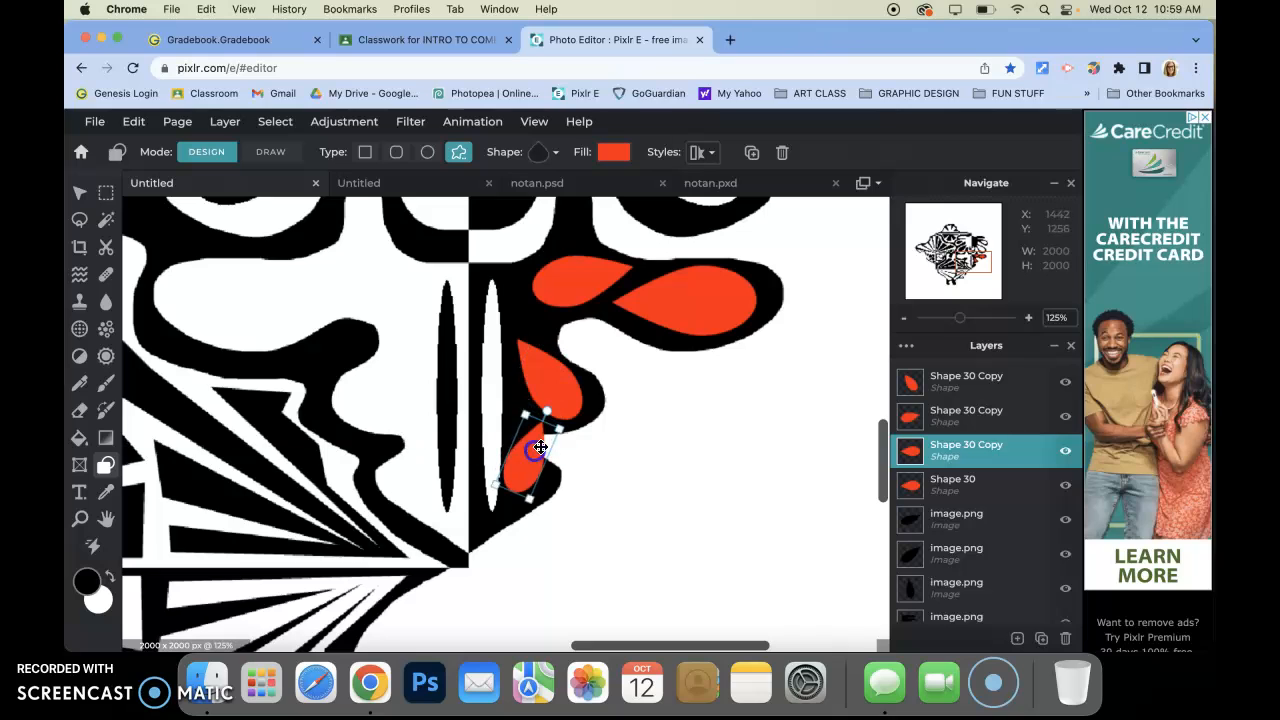
{"action": "left_click_drag", "start_coordinate": [549, 410], "coordinate": [534, 484]}
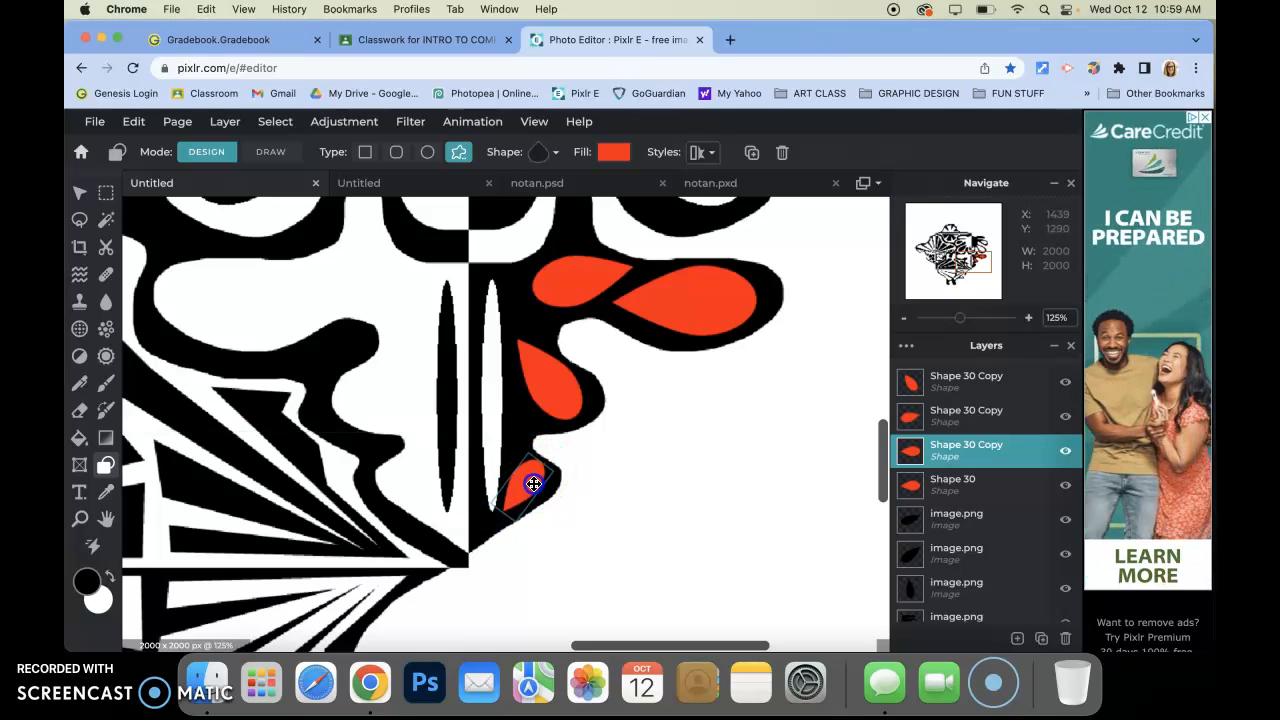
Step: Nudge the large teardrop outward and move the neighbouring one toward the white ellipse to leave a black gap between their points
{"action": "left_click", "coordinate": [692, 299]}
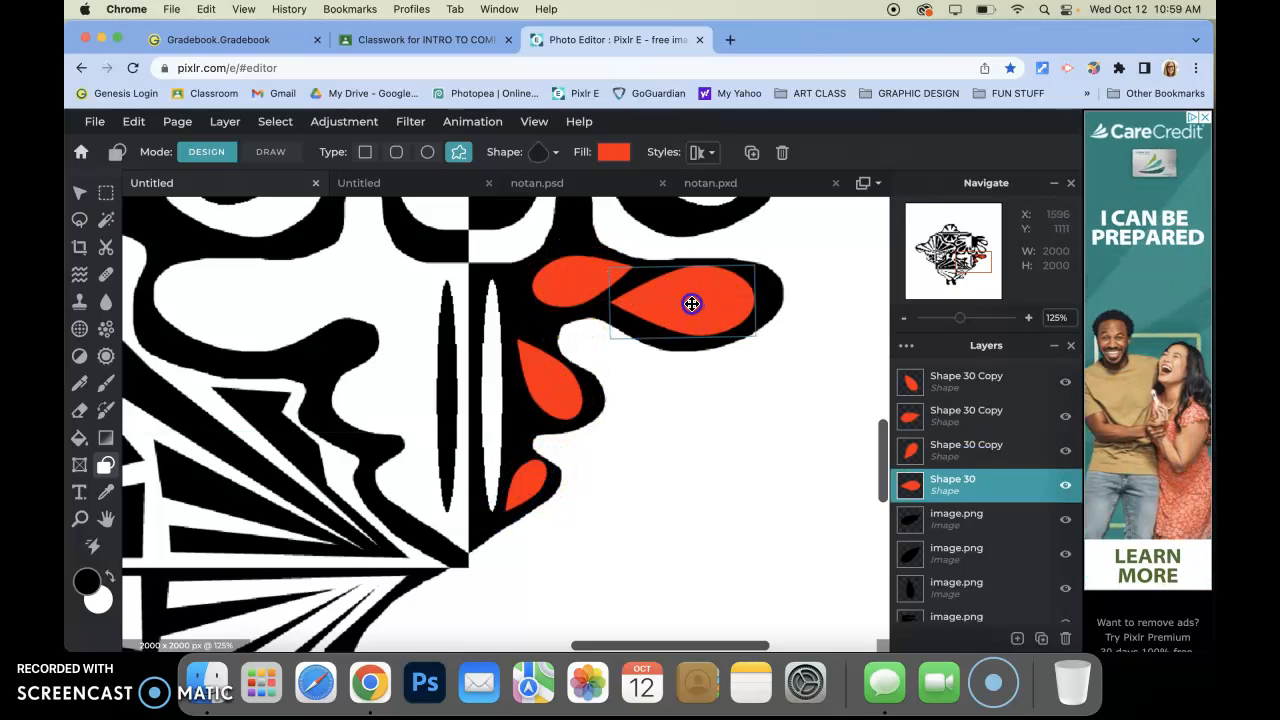
{"action": "left_click_drag", "start_coordinate": [695, 304], "coordinate": [698, 304]}
{"action": "left_click_drag", "start_coordinate": [569, 281], "coordinate": [542, 288]}
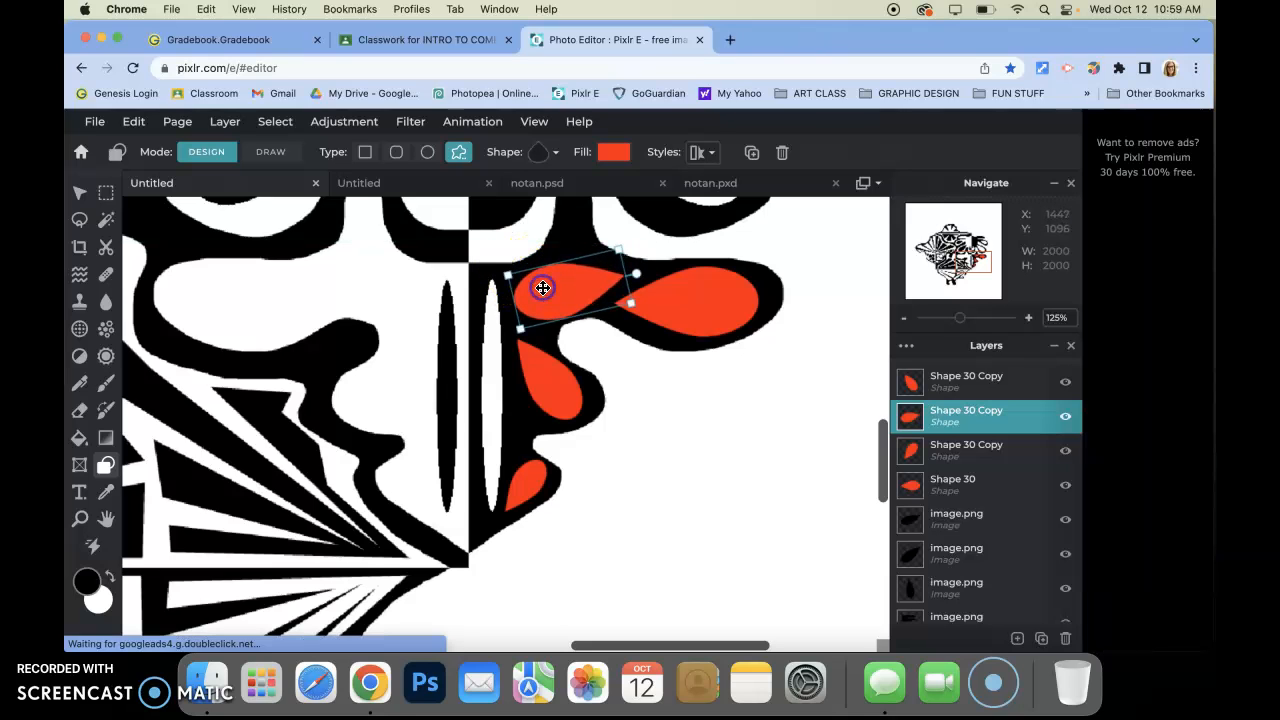
{"action": "left_click", "coordinate": [725, 292]}
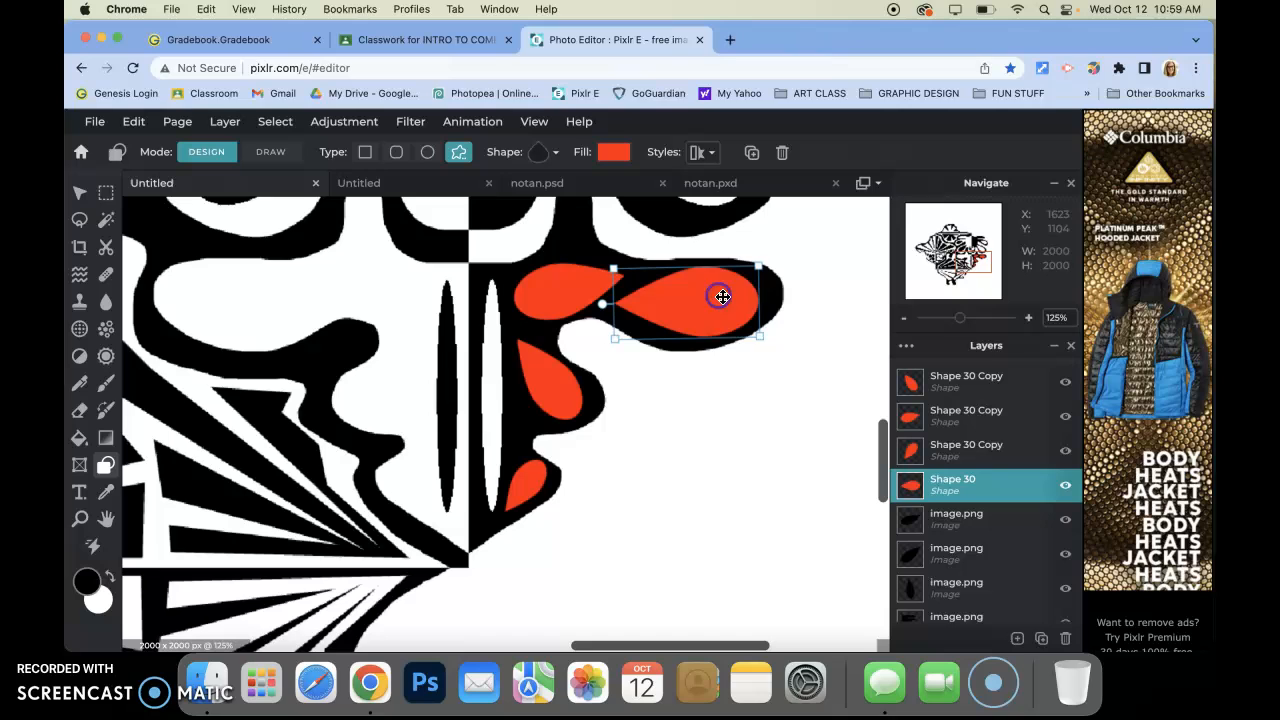
Step: Duplicate the smallest teardrop and fit upright copies in the gap beside the white ellipse and in the narrow black peak above
{"action": "left_click", "coordinate": [531, 480]}
{"action": "left_click", "coordinate": [1041, 641]}
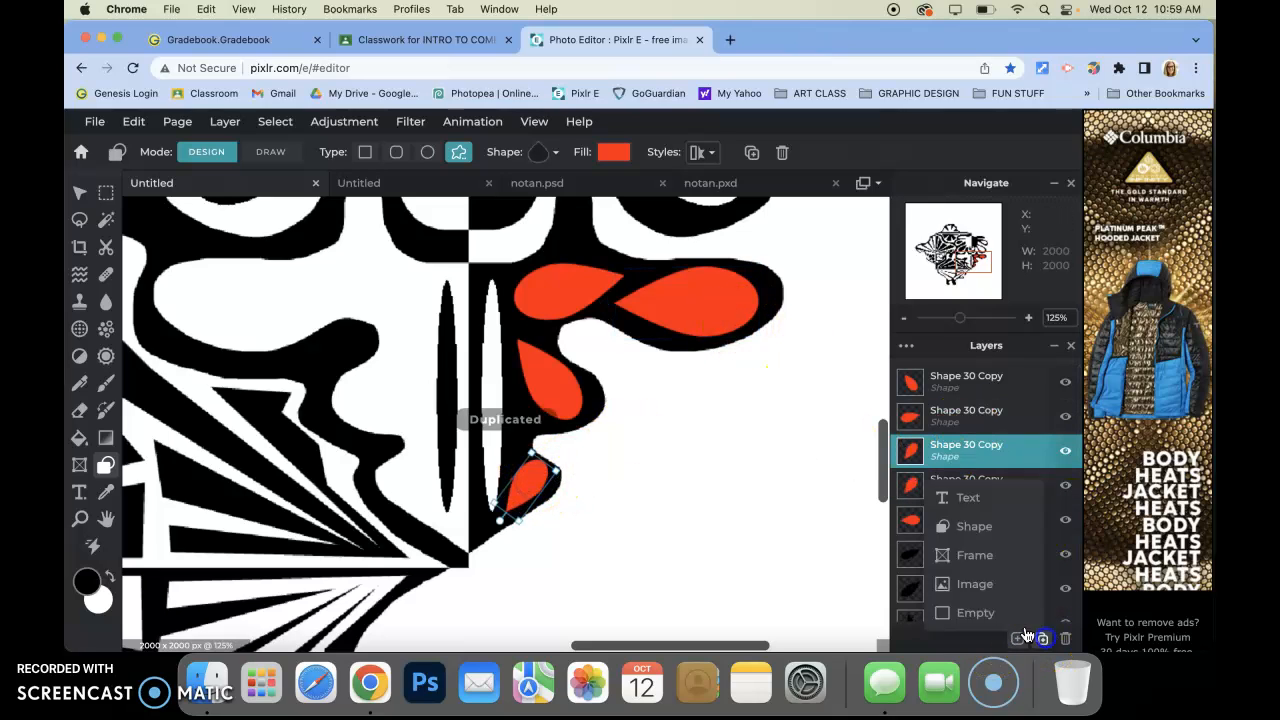
{"action": "left_click_drag", "start_coordinate": [537, 491], "coordinate": [525, 420]}
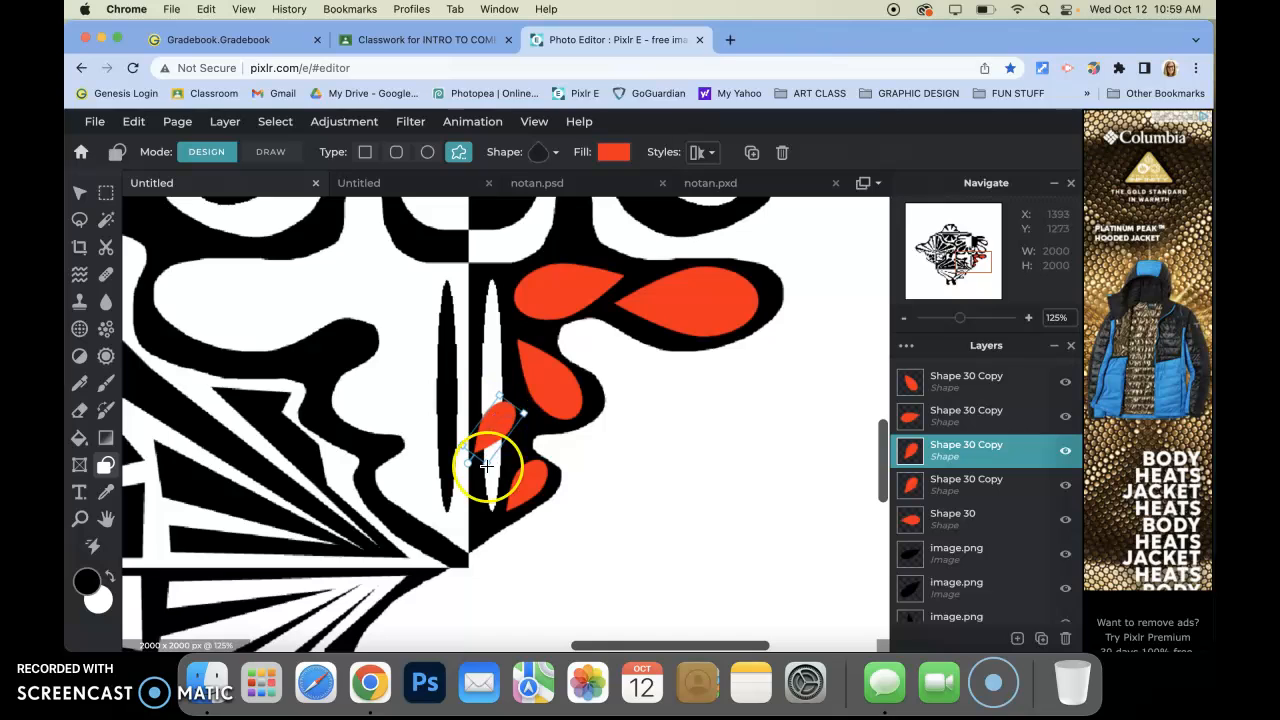
{"action": "left_click_drag", "start_coordinate": [470, 463], "coordinate": [528, 470]}
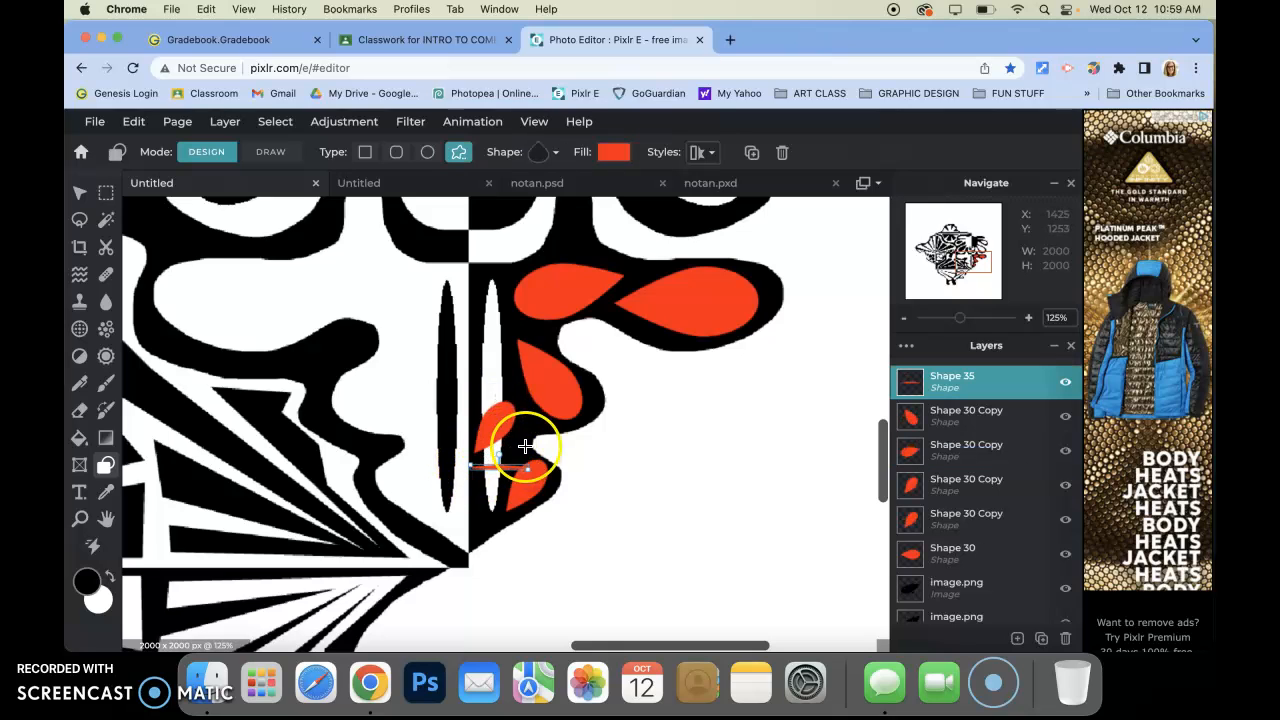
{"action": "key", "text": "super+z"}
{"action": "left_click", "coordinate": [508, 415]}
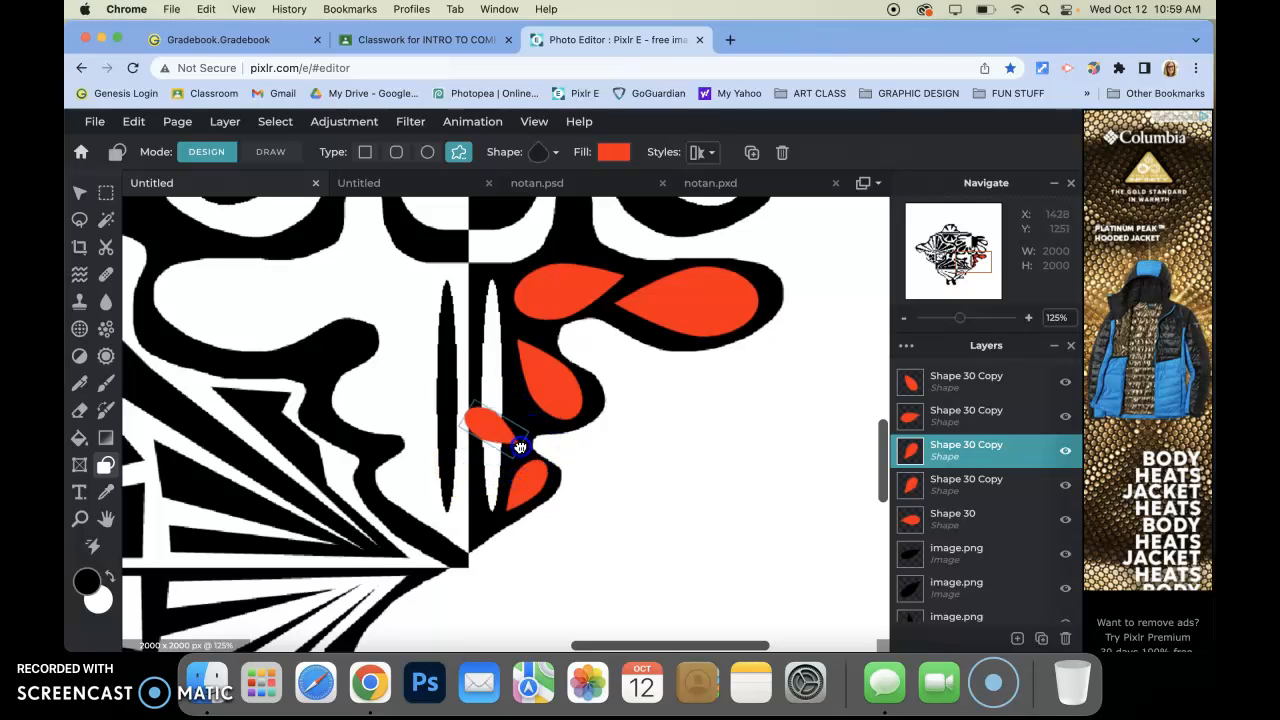
{"action": "mouse_move", "coordinate": [534, 362]}
{"action": "left_mouse_down"}
{"action": "mouse_move", "coordinate": [471, 366]}
{"action": "mouse_move", "coordinate": [530, 361]}
{"action": "left_mouse_up"}
{"action": "left_click_drag", "start_coordinate": [515, 420], "coordinate": [520, 425]}
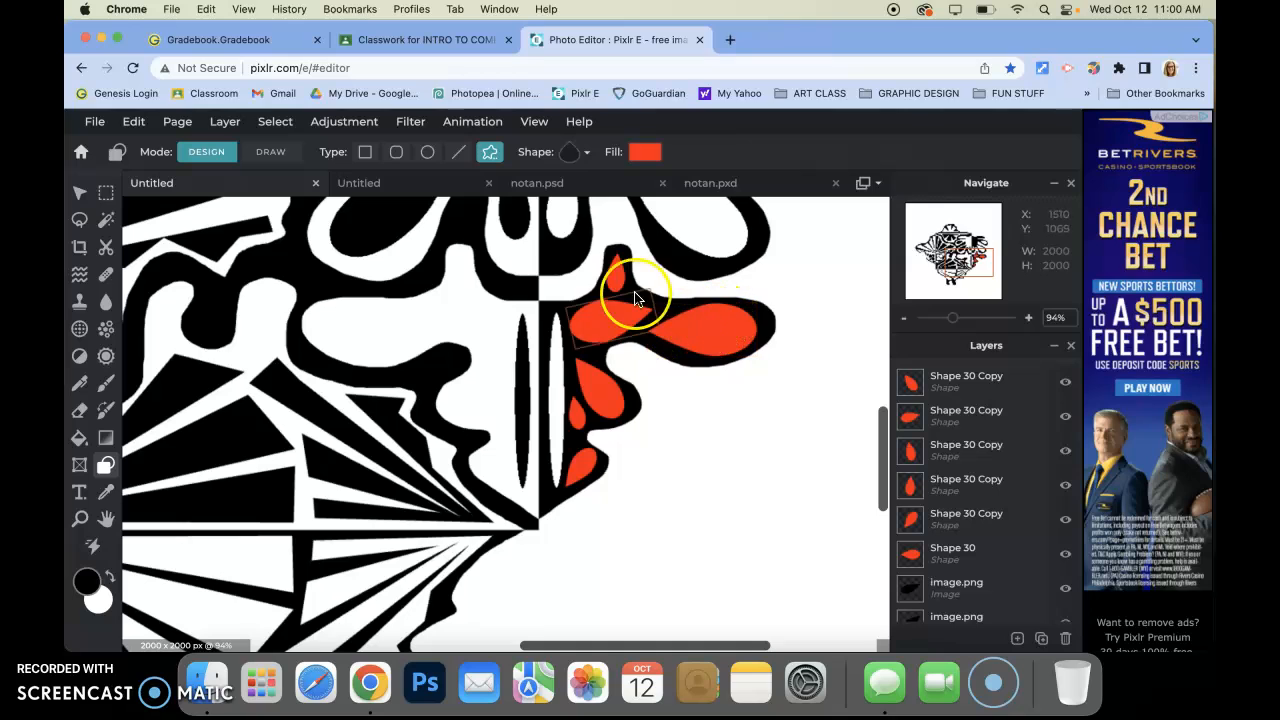
{"action": "left_click_drag", "start_coordinate": [636, 298], "coordinate": [611, 322]}
{"action": "left_click", "coordinate": [618, 268]}
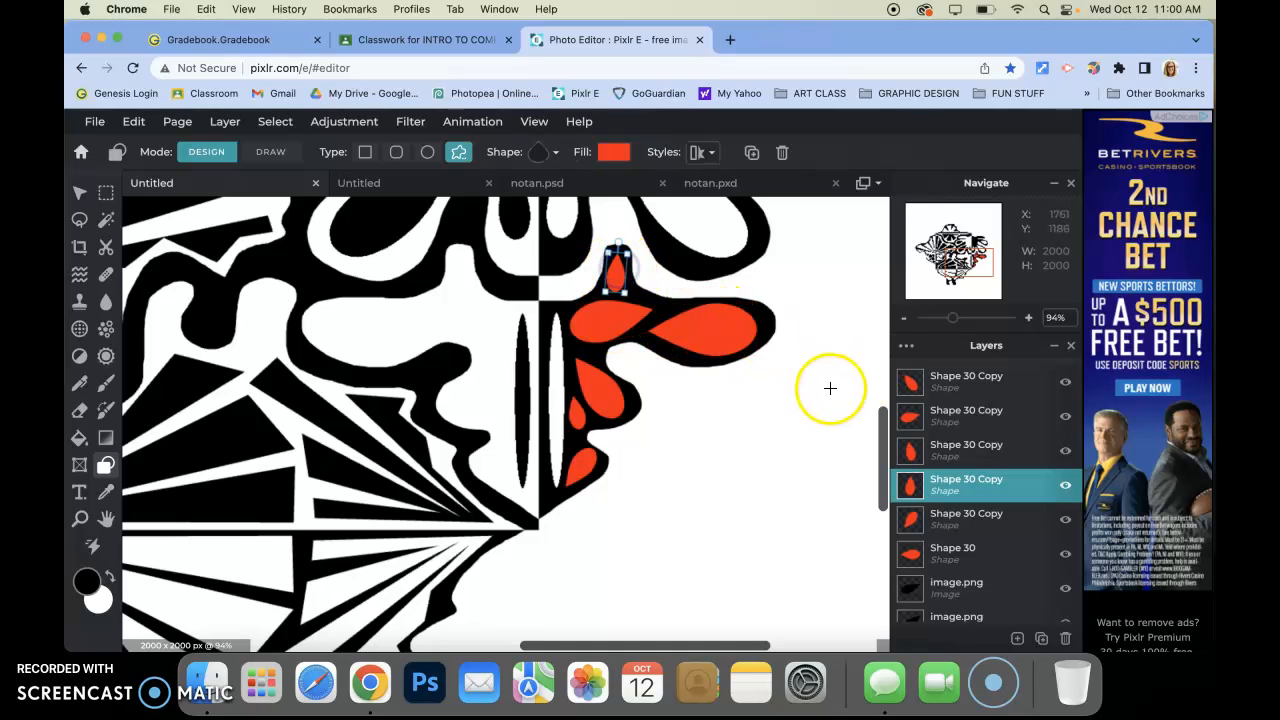
{"action": "left_click", "coordinate": [106, 220]}
{"action": "left_click", "coordinate": [614, 271]}
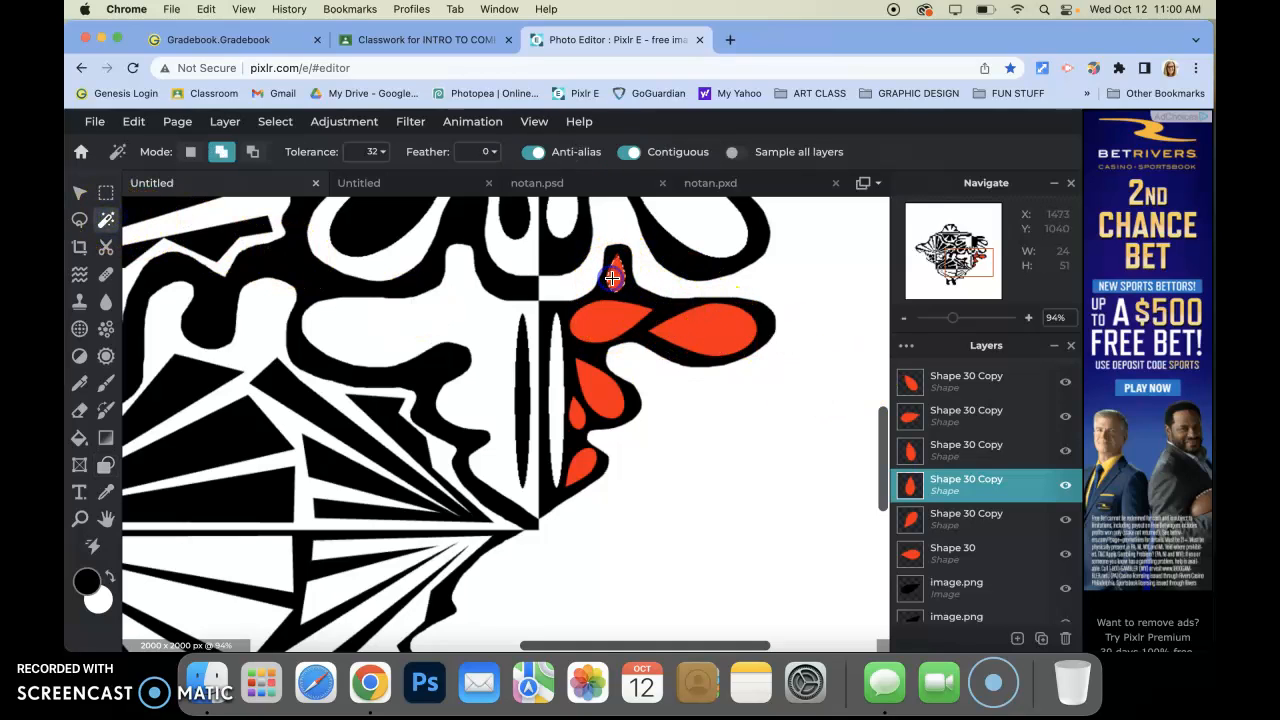
{"action": "key", "text": "super+z"}
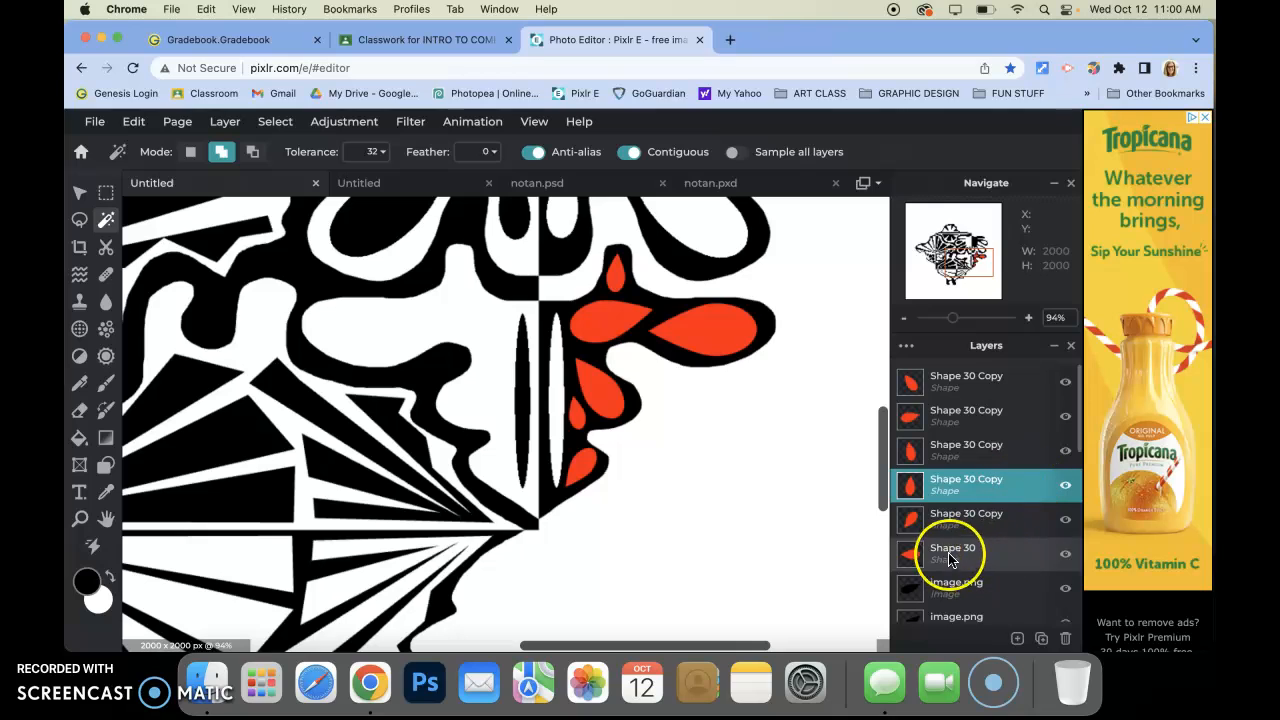
Step: Merge the six red teardrop layers into a single layer, starting from the topmost copy
{"action": "left_click", "coordinate": [998, 377]}
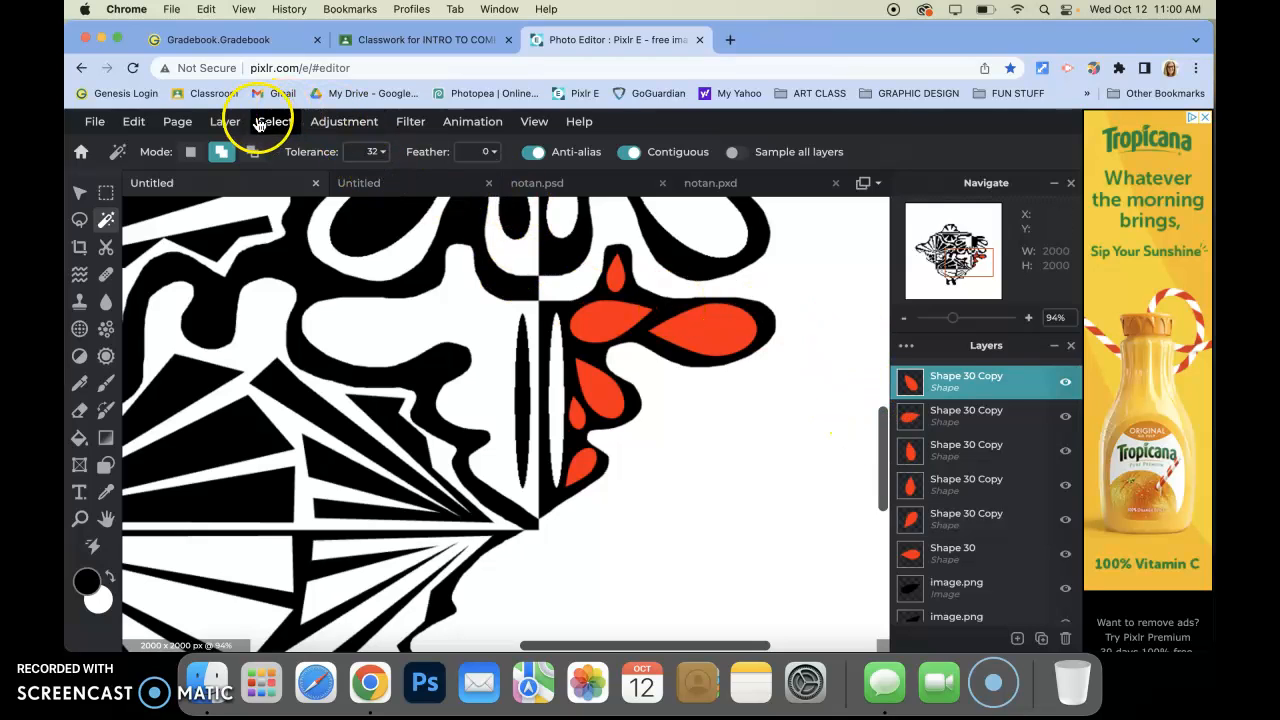
{"action": "left_click", "coordinate": [225, 122]}
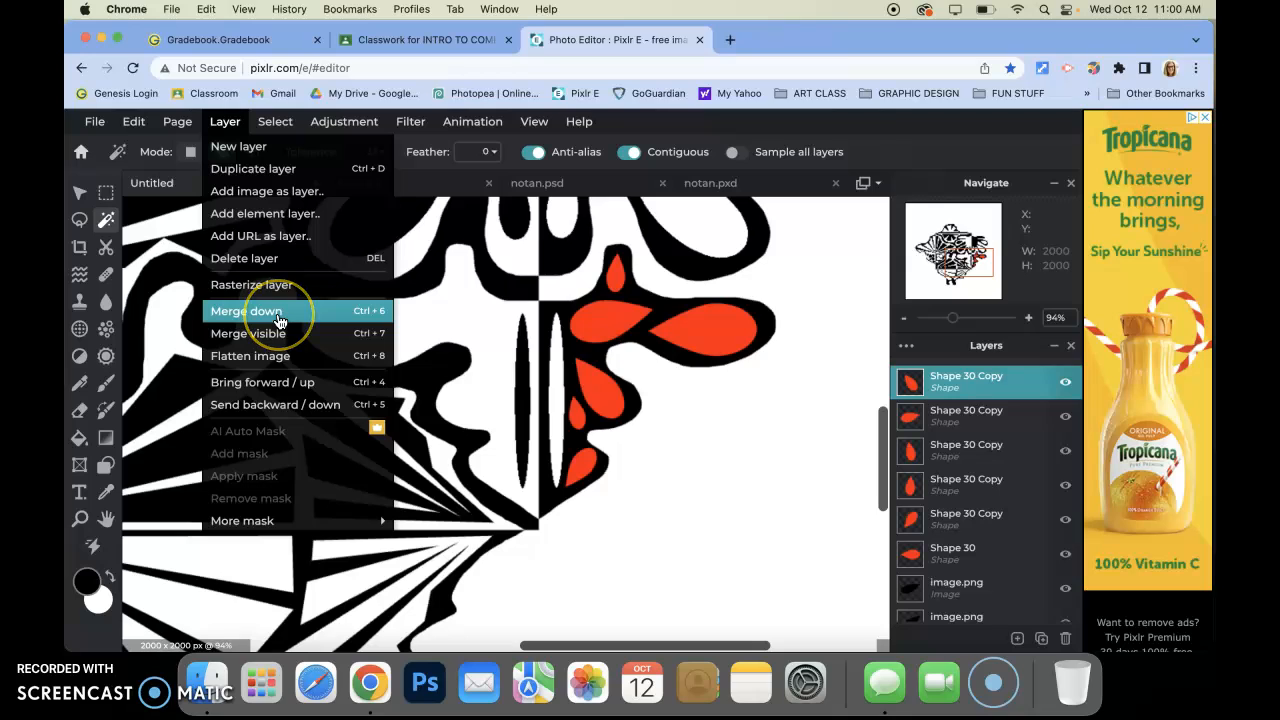
{"action": "left_click", "coordinate": [368, 316]}
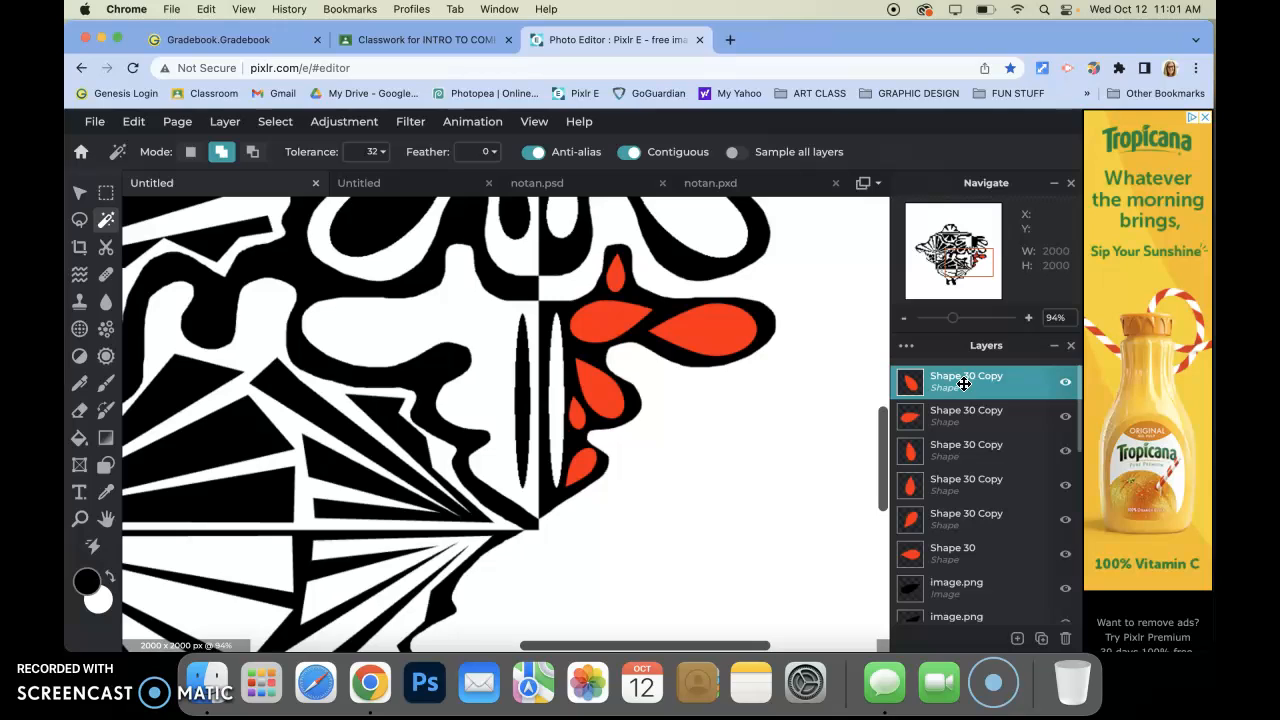
{"action": "key", "text": "super+e"}
{"action": "key", "text": "super+e"}
{"action": "key", "text": "super+e"}
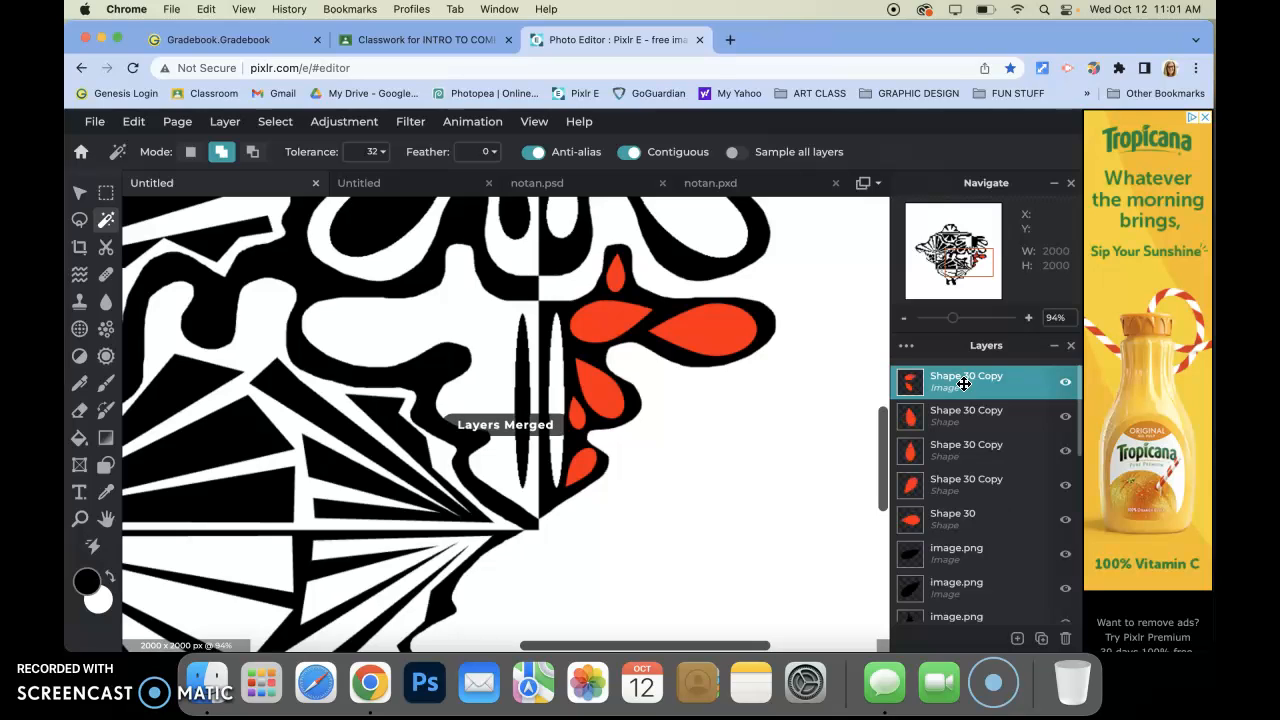
{"action": "key", "text": "super+e"}
{"action": "key", "text": "super+e"}
Step: Select all six red teardrops with Wand Select in add-to-selection mode
{"action": "left_click", "coordinate": [618, 306]}
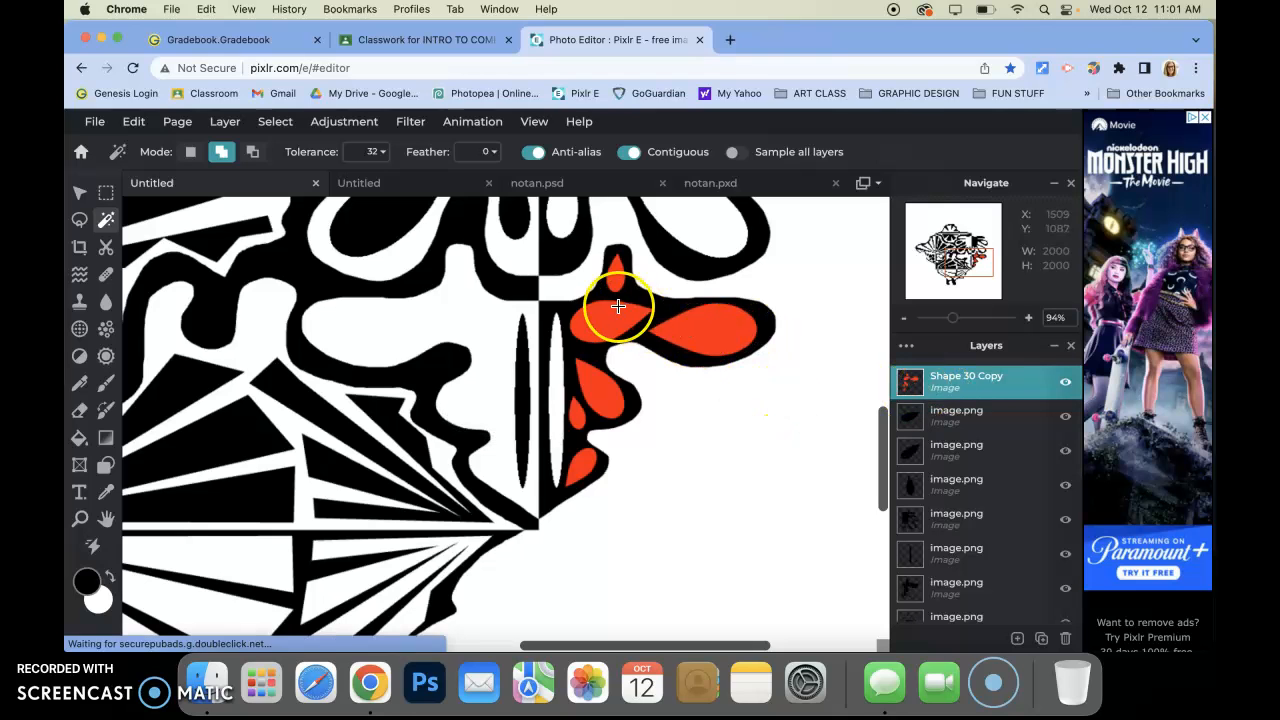
{"action": "left_click", "coordinate": [106, 222]}
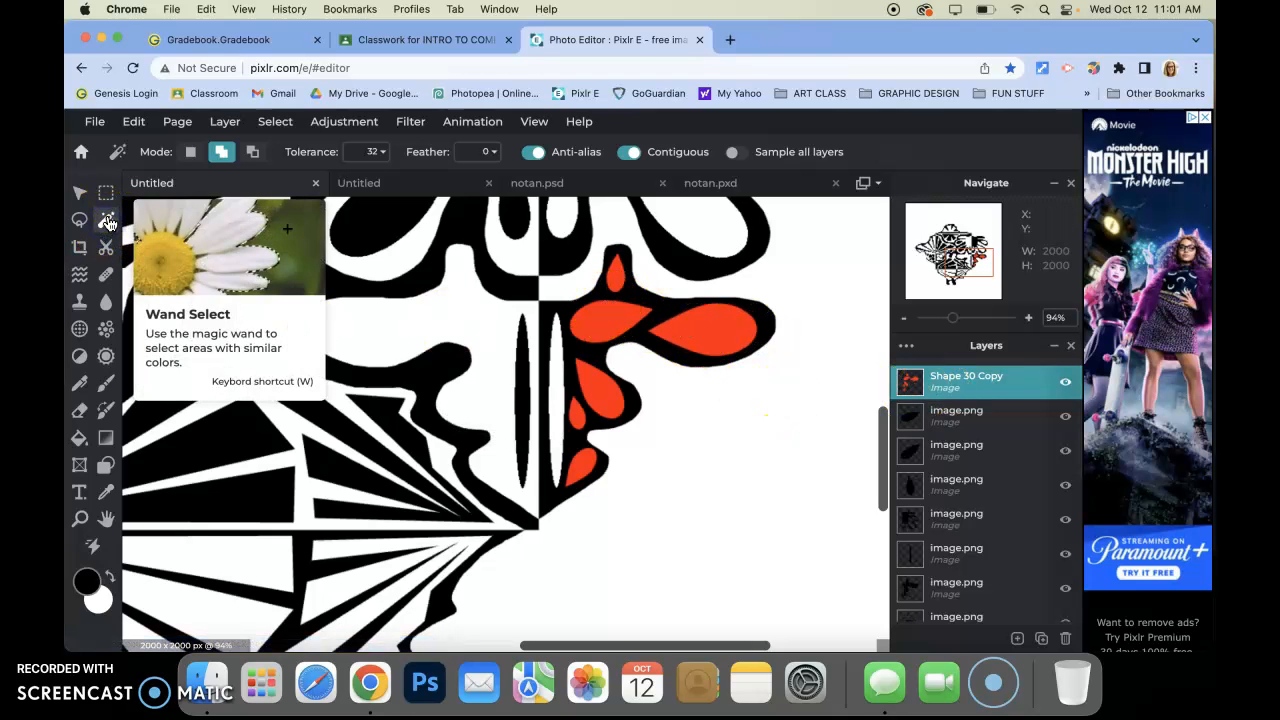
{"action": "left_click", "coordinate": [604, 316]}
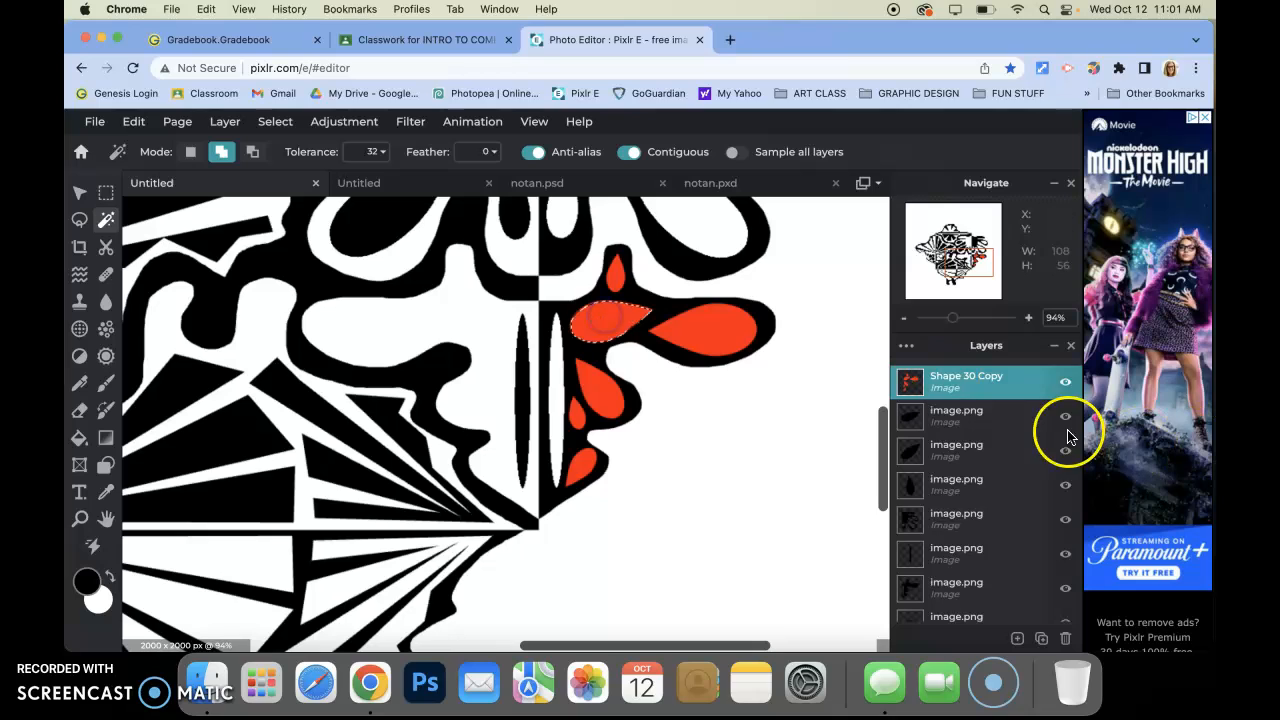
{"action": "left_click", "coordinate": [190, 152]}
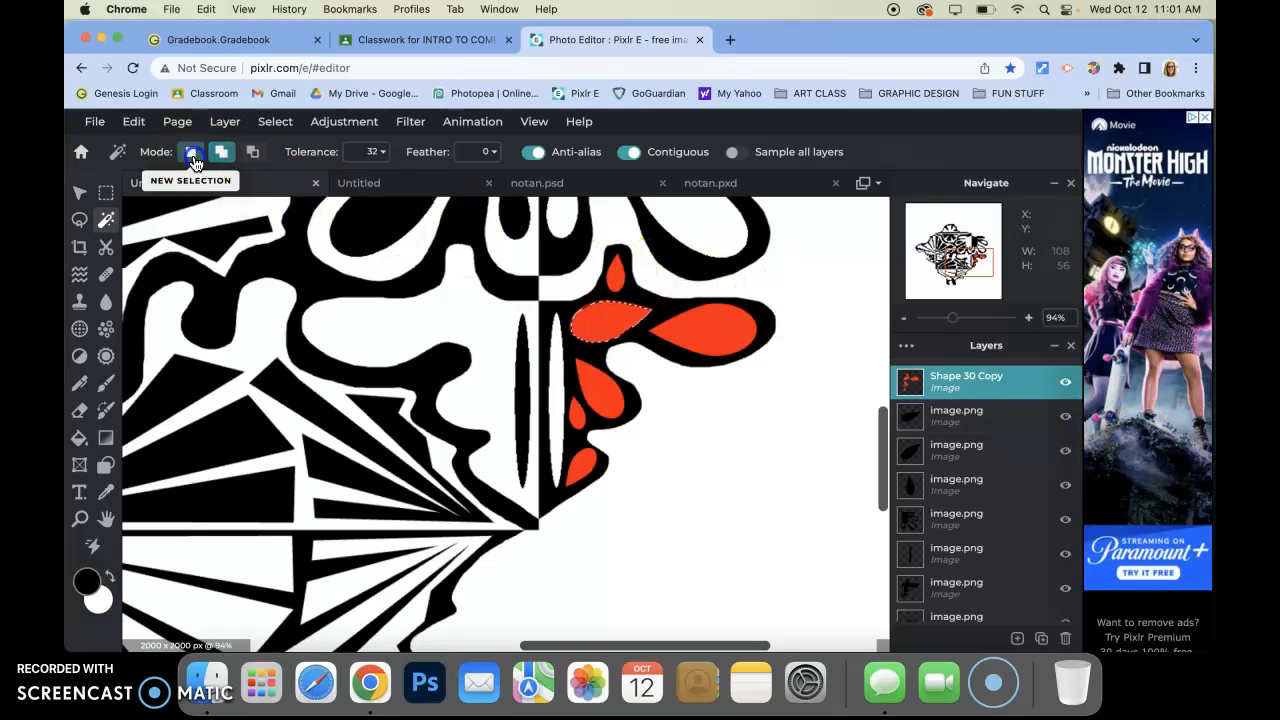
{"action": "left_click", "coordinate": [219, 156]}
{"action": "left_click", "coordinate": [614, 271]}
{"action": "left_click", "coordinate": [714, 318]}
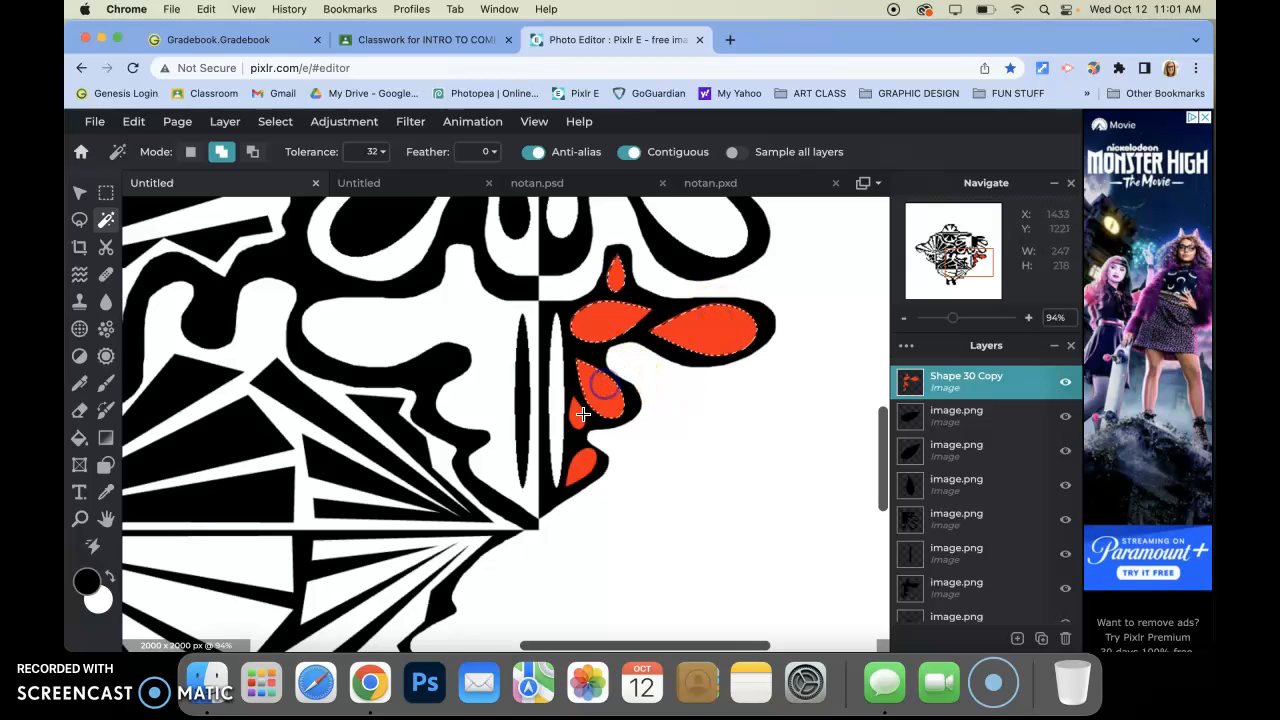
{"action": "left_click", "coordinate": [583, 467]}
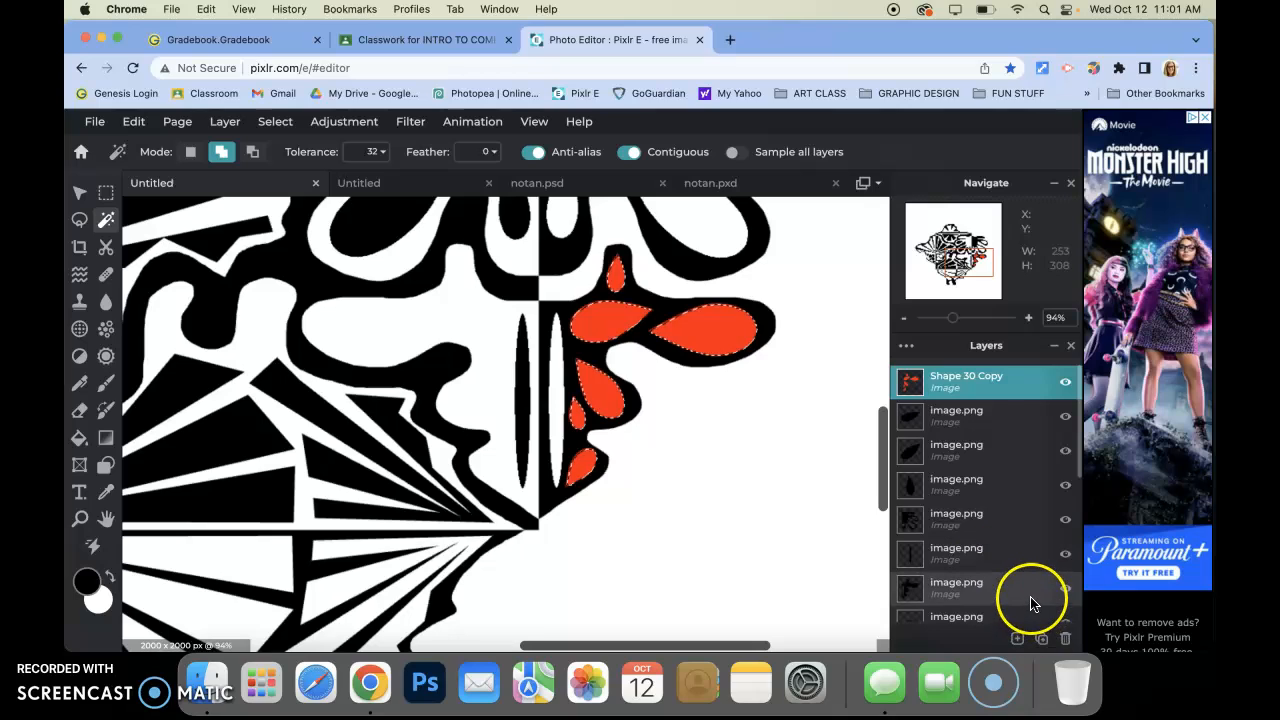
Step: Cut the selected teardrop shapes out of the layer holding the black form beneath them
{"action": "left_click", "coordinate": [1065, 588]}
{"action": "left_click", "coordinate": [1066, 589]}
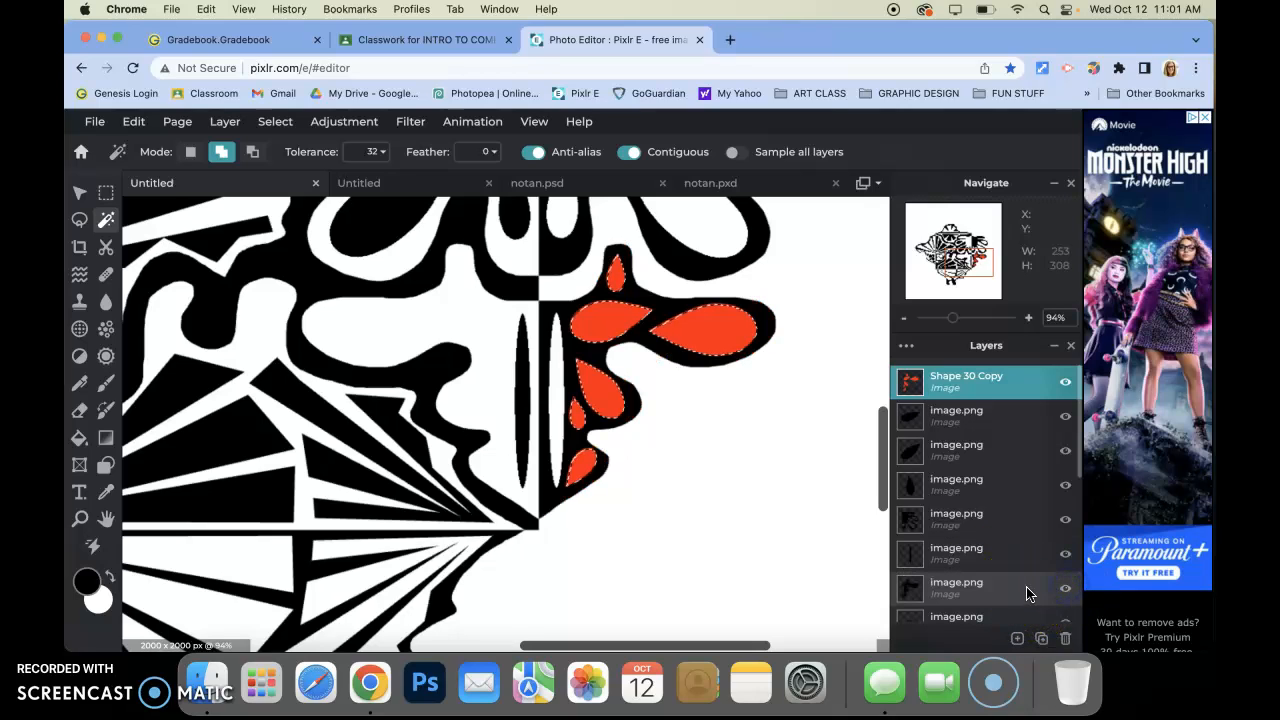
{"action": "left_click", "coordinate": [1030, 588]}
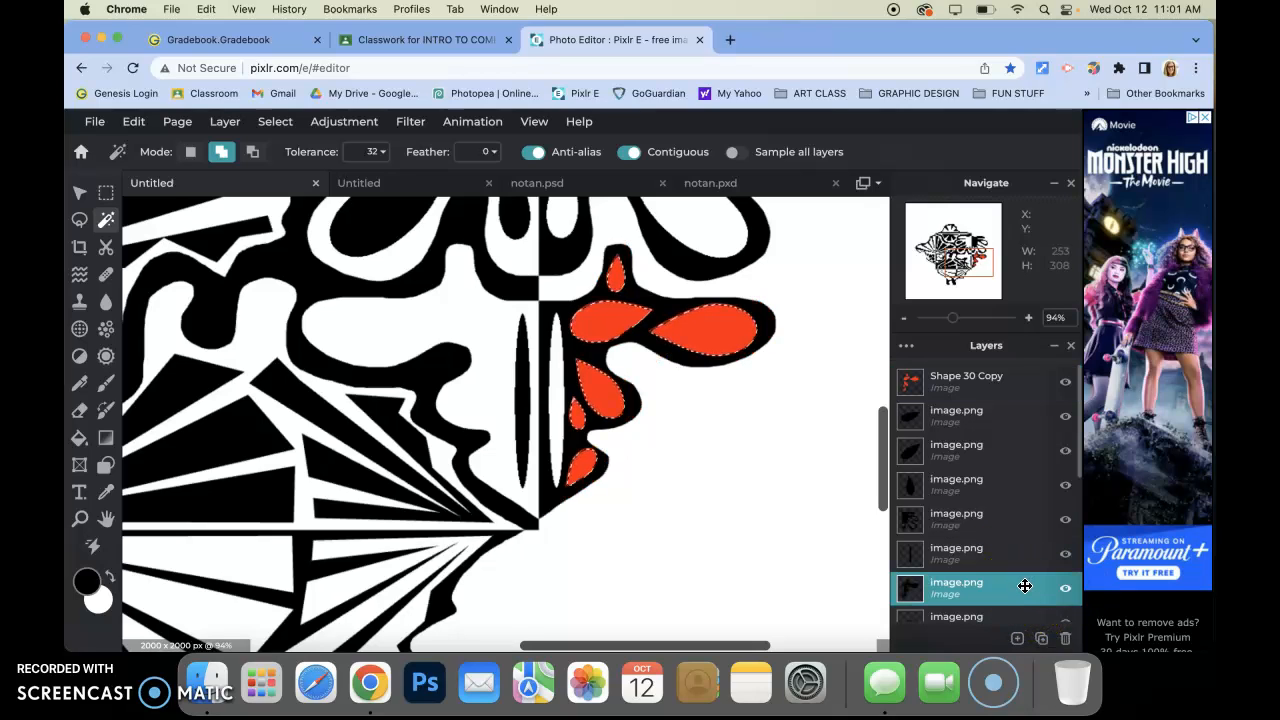
{"action": "key", "text": "super+x"}
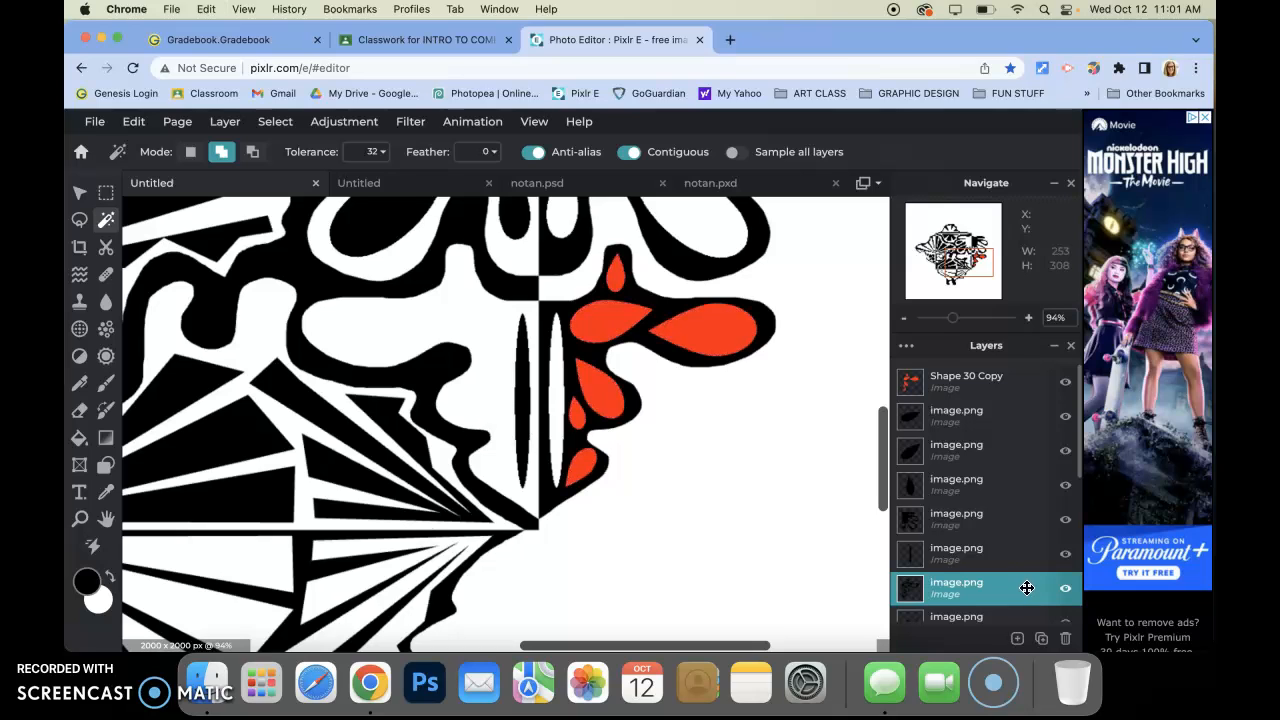
Step: Paste the black teardrops, flip them horizontally, and place them across the centre line at X 1087, Y 1012
{"action": "key", "text": "super+v"}
{"action": "left_click", "coordinate": [80, 192]}
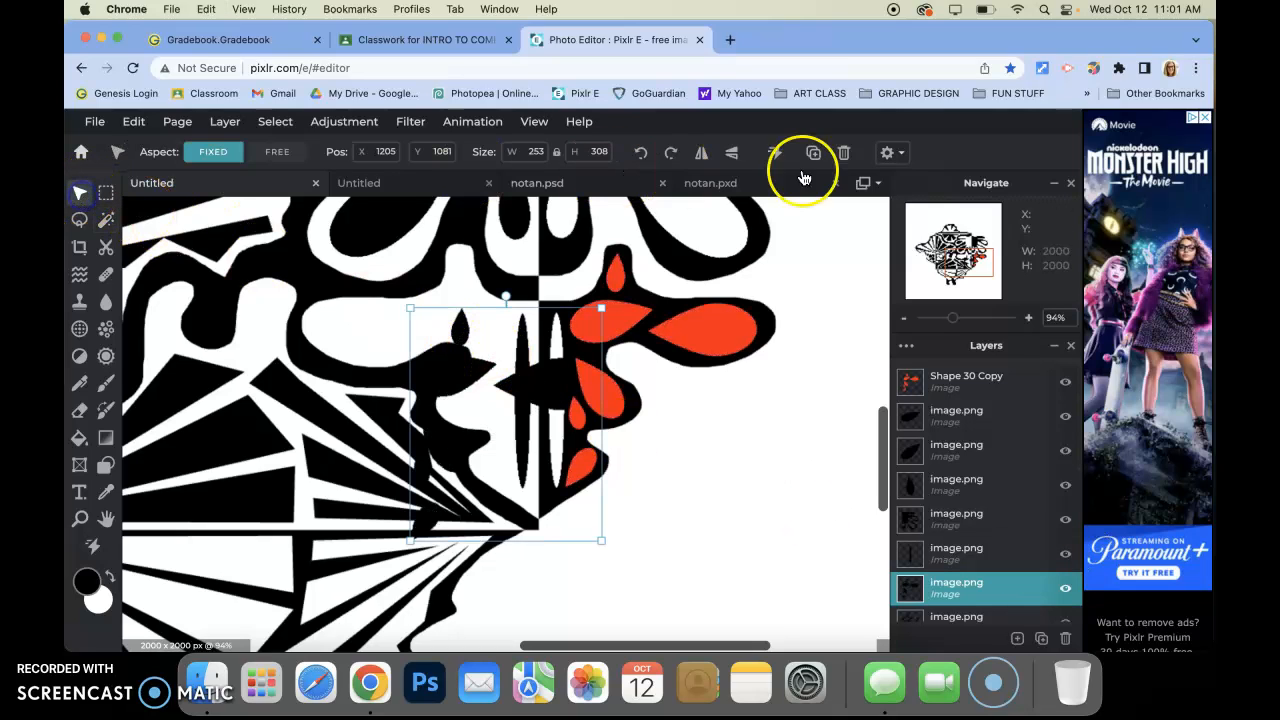
{"action": "left_click", "coordinate": [701, 152]}
{"action": "left_click_drag", "start_coordinate": [563, 366], "coordinate": [455, 327]}
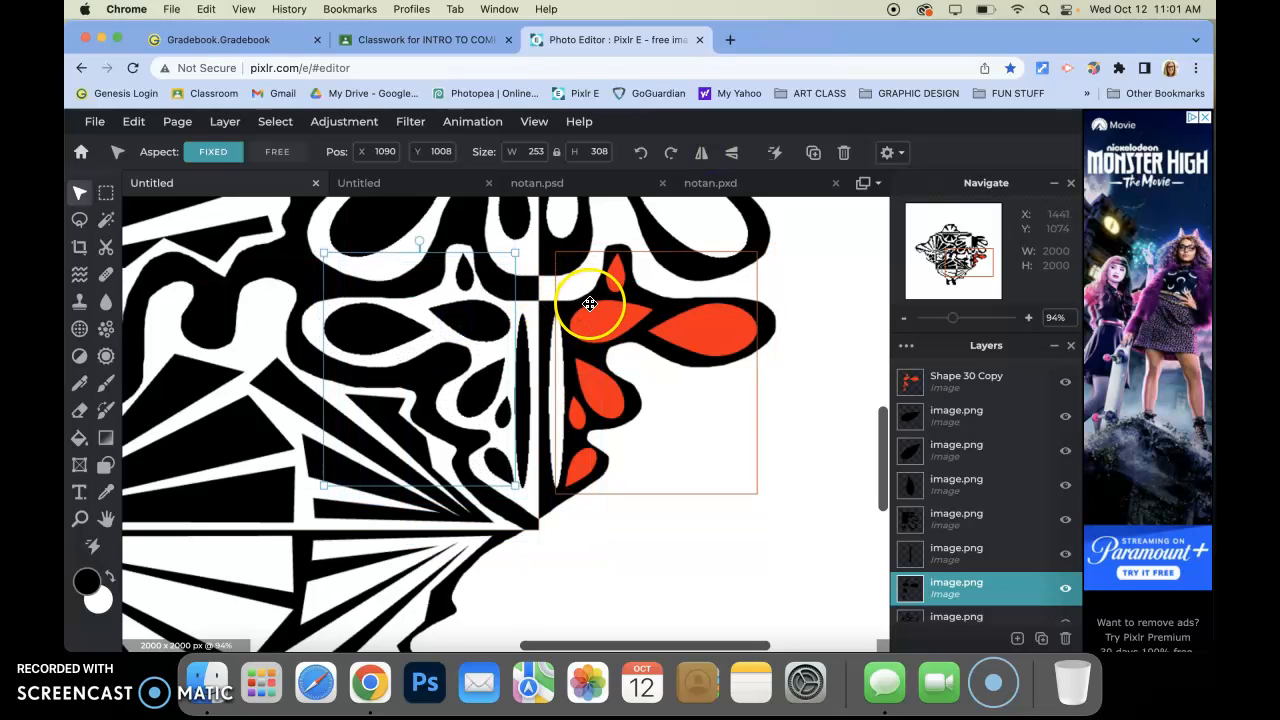
{"action": "key", "text": "Left"}
{"action": "key", "text": "Left"}
{"action": "key", "text": "Left"}
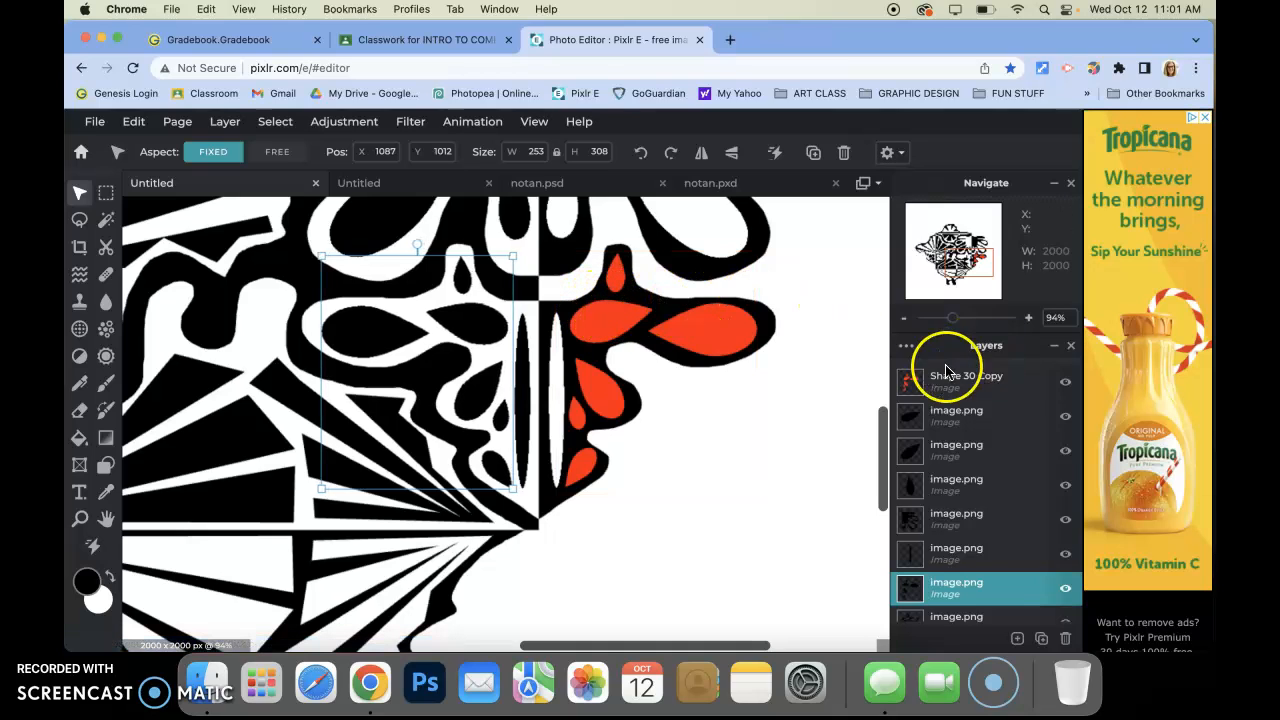
Step: Delete the layer of merged red teardrops and fit the whole notan design in view
{"action": "left_click", "coordinate": [970, 375]}
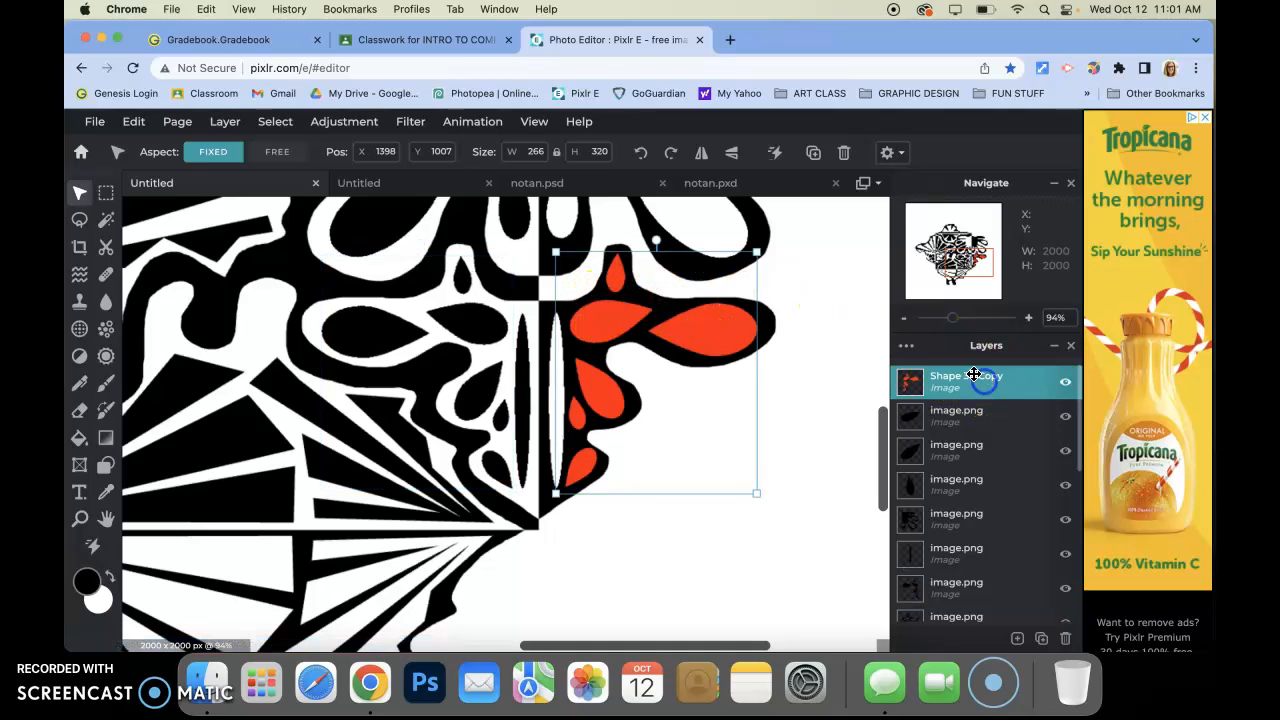
{"action": "left_click", "coordinate": [1065, 387]}
{"action": "left_click", "coordinate": [1064, 387]}
{"action": "key", "text": "Delete"}
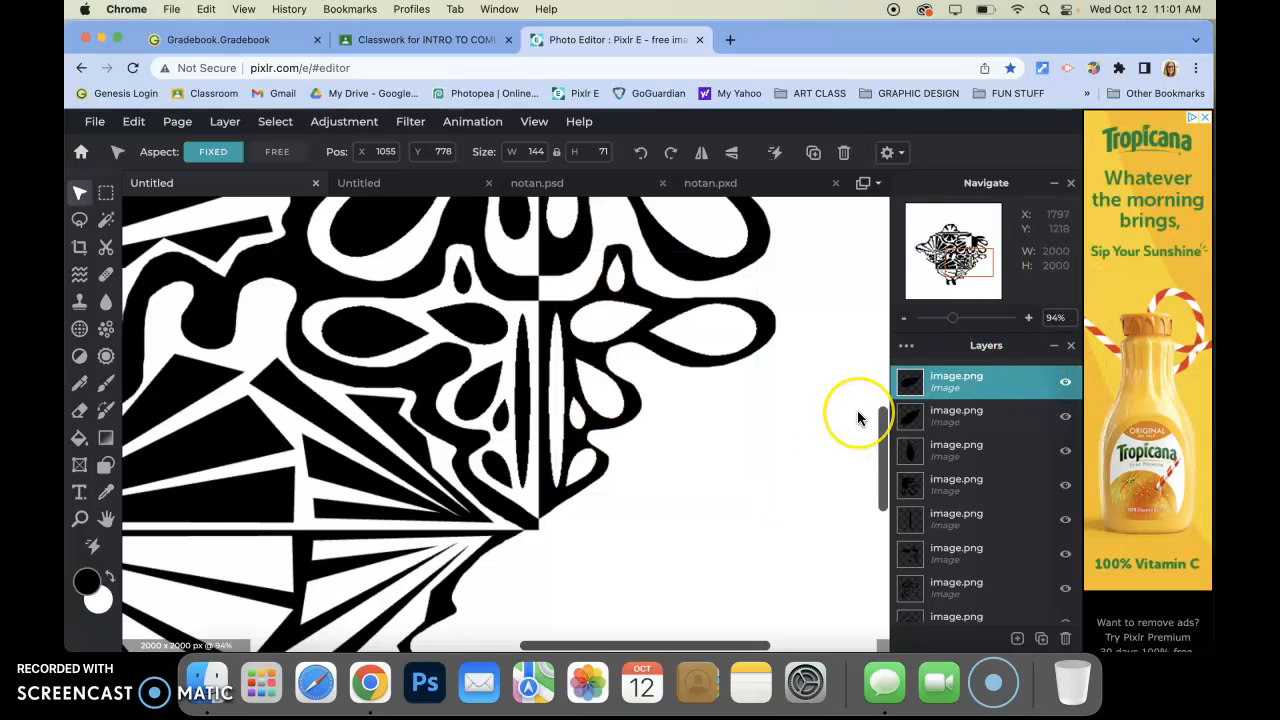
{"action": "key", "text": "super+0"}
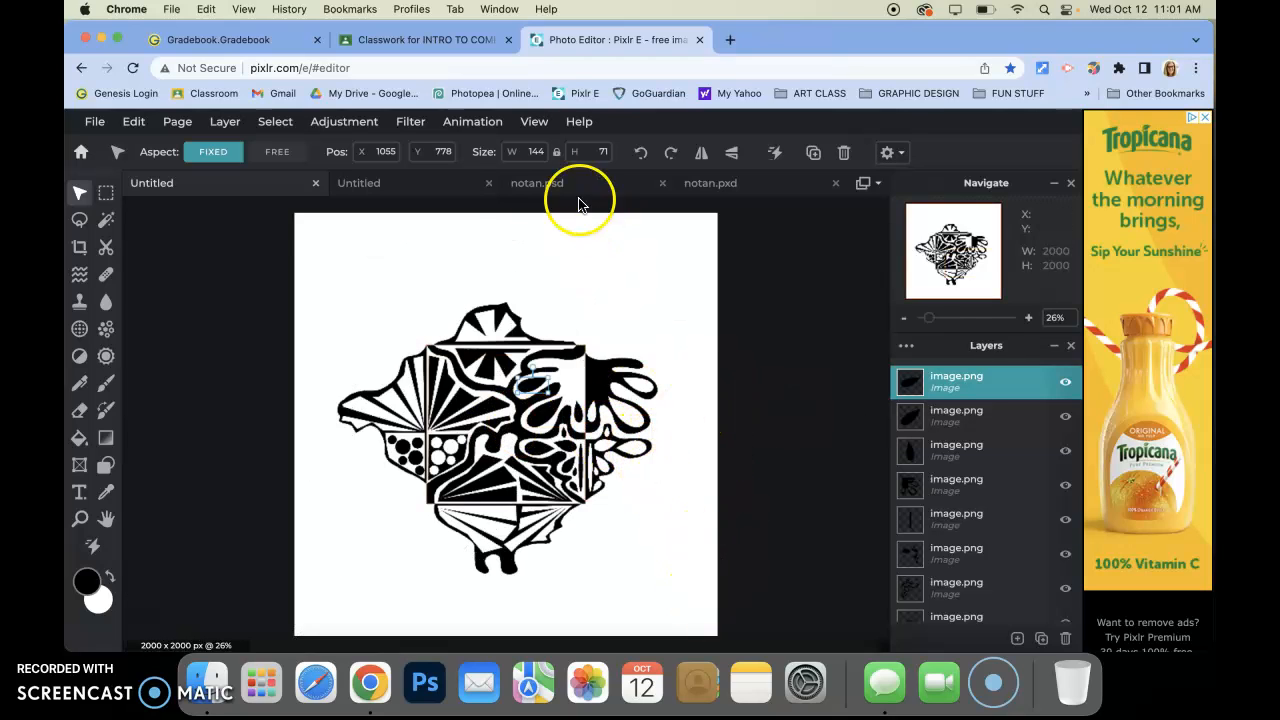
Step: Switch to the untitled document with the pink background and add an empty layer above the existing ones
{"action": "left_click", "coordinate": [411, 191]}
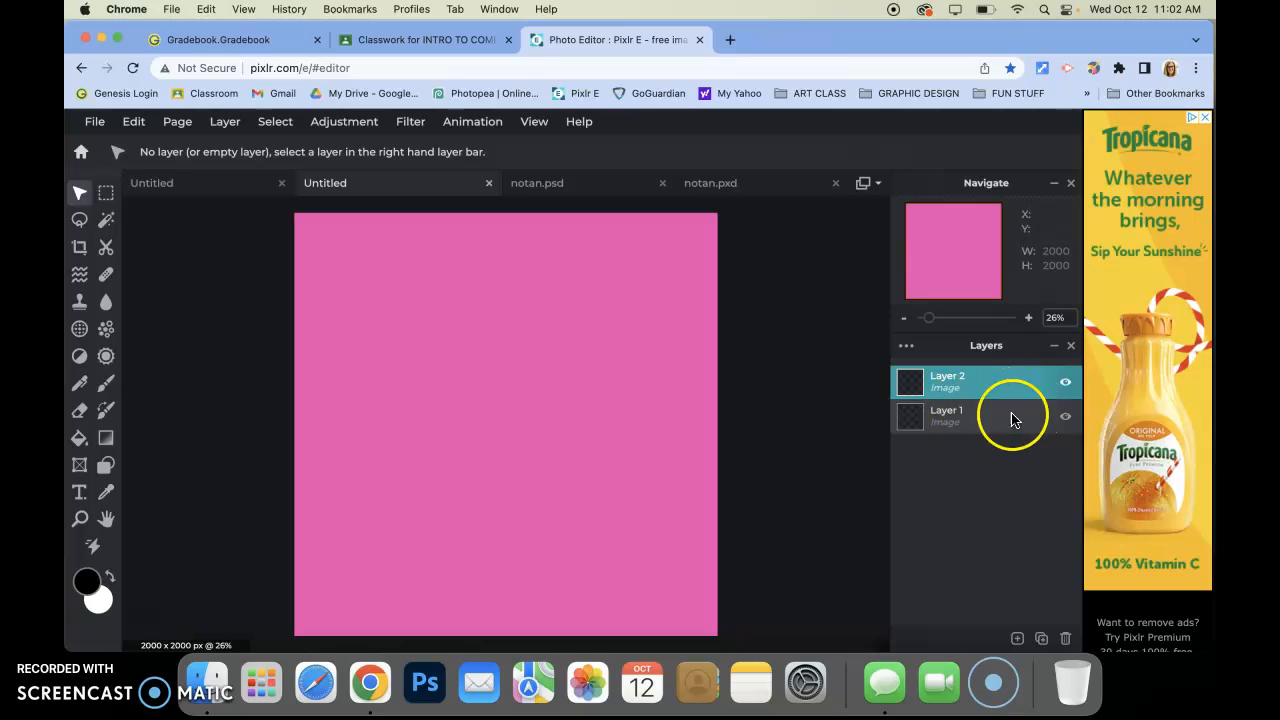
{"action": "left_click", "coordinate": [1018, 640]}
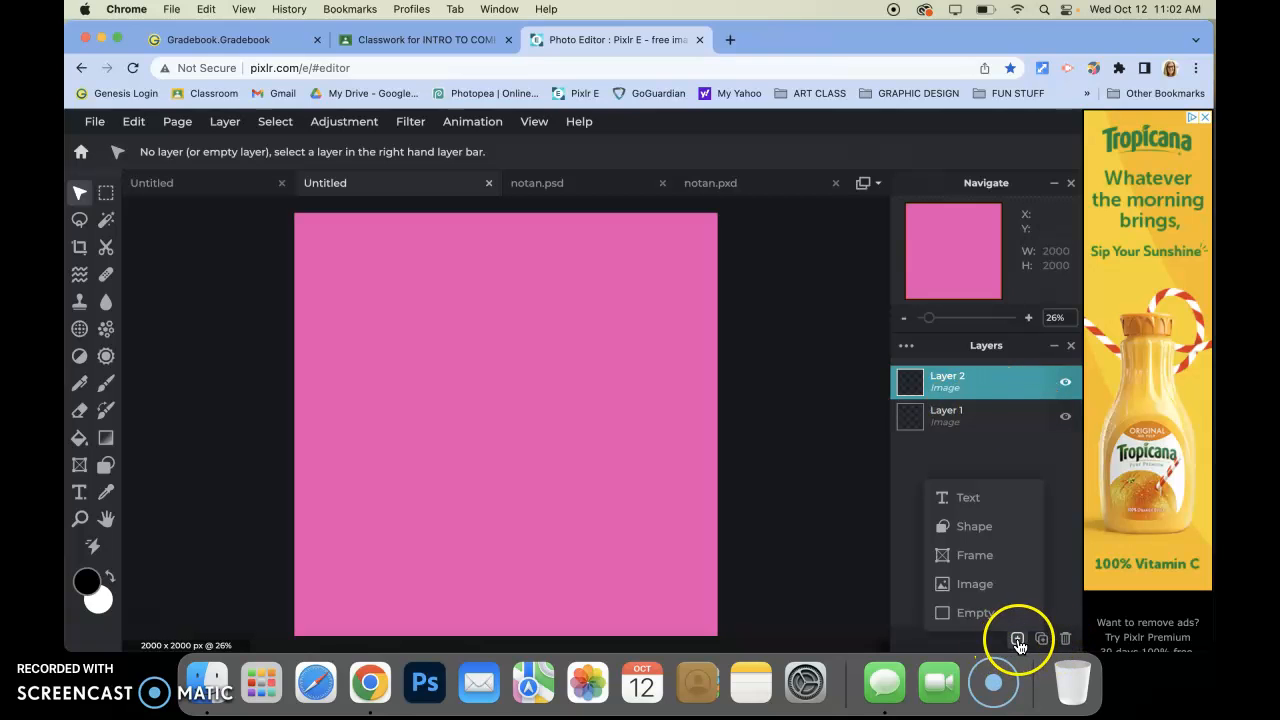
{"action": "left_click", "coordinate": [1005, 612]}
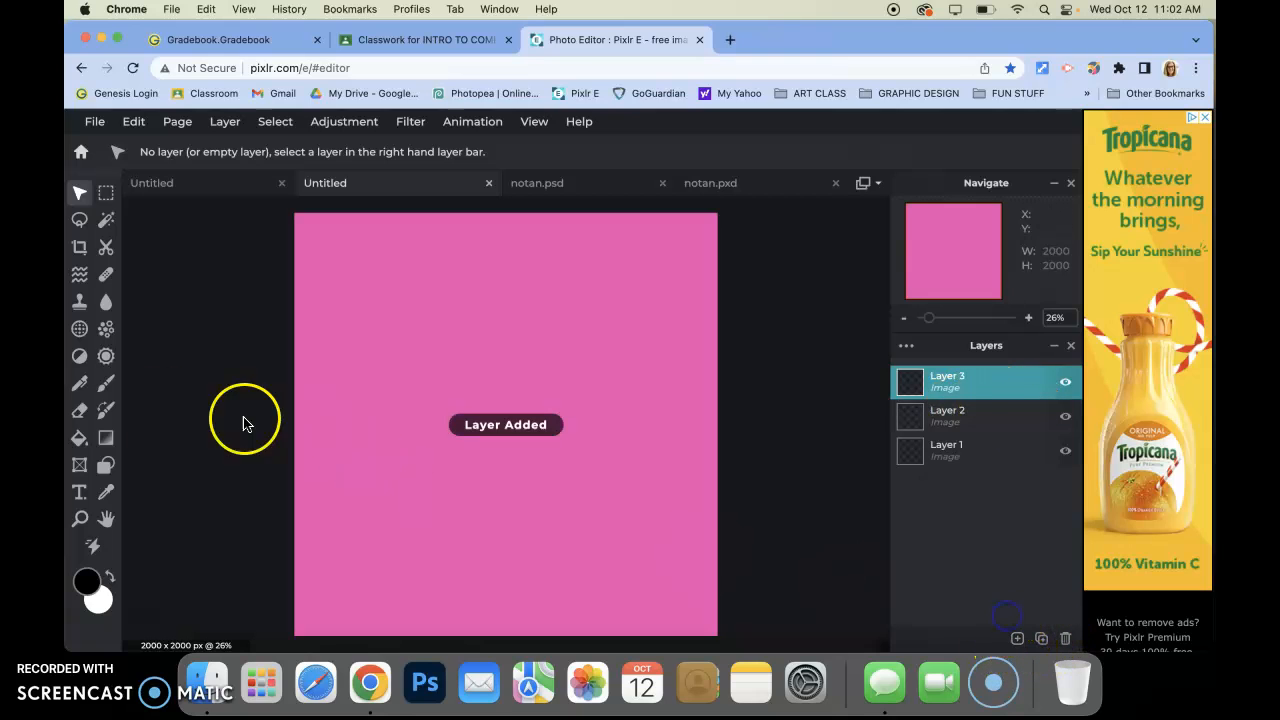
Step: Select a rectangle about 936 by 1167 px on the new layer and fill it with black
{"action": "left_click", "coordinate": [107, 193]}
{"action": "left_click_drag", "start_coordinate": [385, 287], "coordinate": [453, 380]}
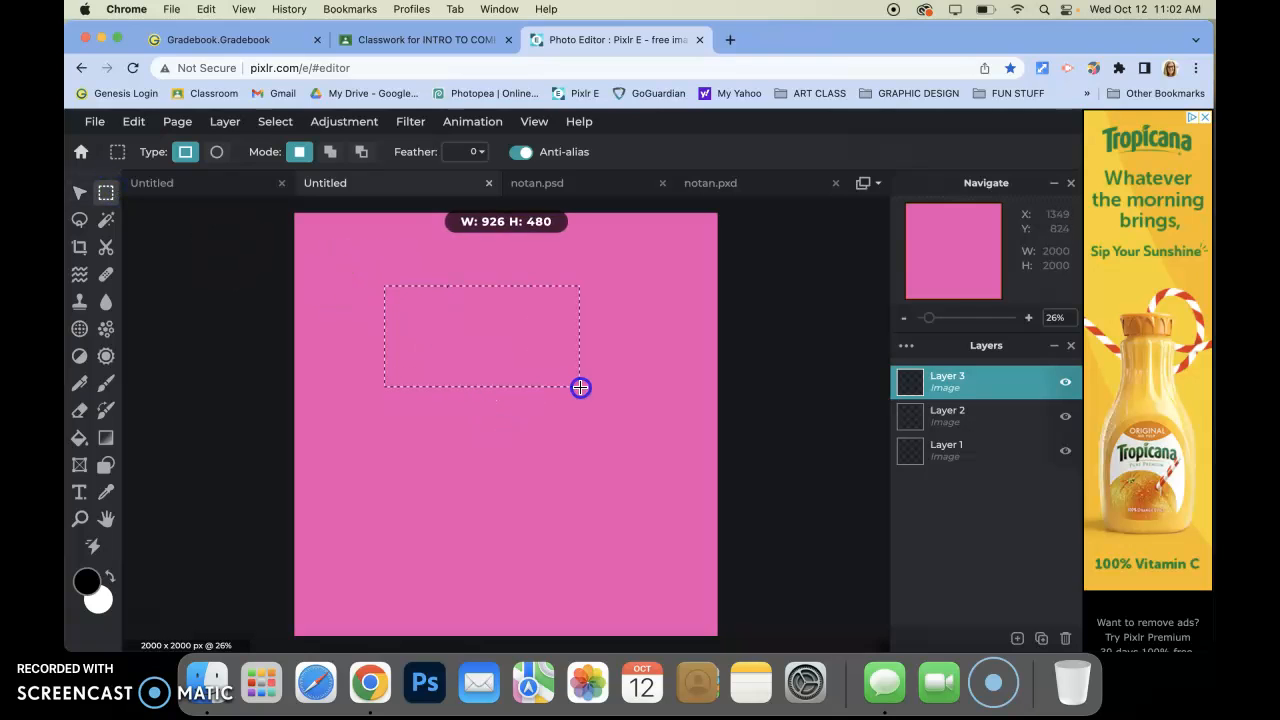
{"action": "left_click_drag", "start_coordinate": [566, 428], "coordinate": [583, 531]}
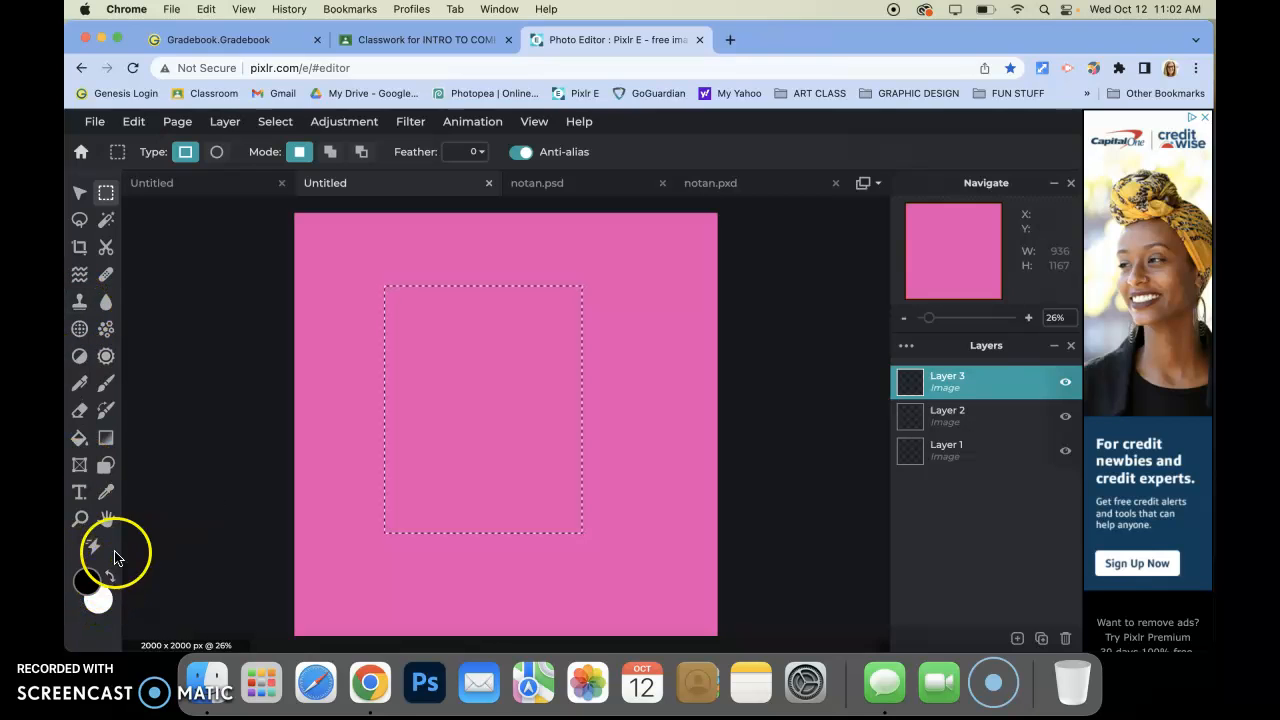
{"action": "left_click", "coordinate": [79, 437]}
{"action": "left_click", "coordinate": [451, 359]}
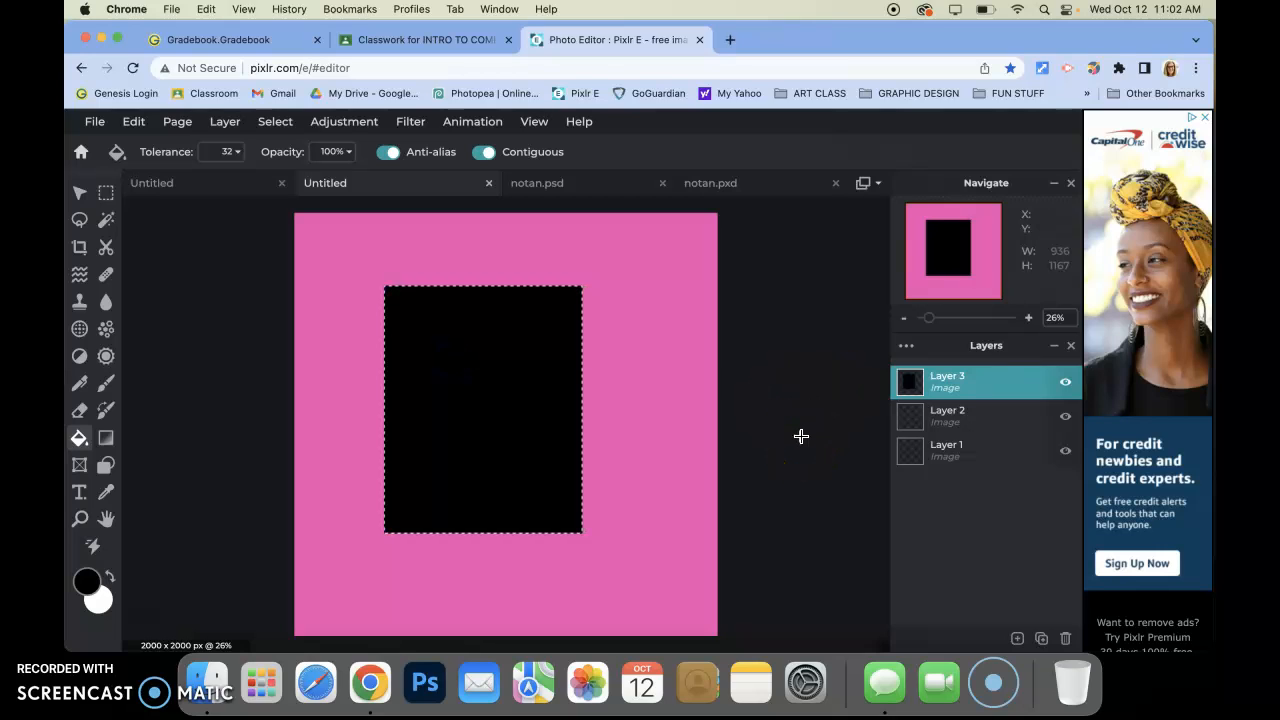
Step: Scale the black rectangle proportionally to about 769 by 959 px, tilt it counterclockwise, and deselect it
{"action": "left_click", "coordinate": [80, 193]}
{"action": "left_click_drag", "start_coordinate": [384, 287], "coordinate": [417, 334]}
{"action": "left_click_drag", "start_coordinate": [493, 388], "coordinate": [508, 377]}
{"action": "left_click_drag", "start_coordinate": [529, 294], "coordinate": [455, 310]}
{"action": "left_click_drag", "start_coordinate": [525, 363], "coordinate": [472, 387]}
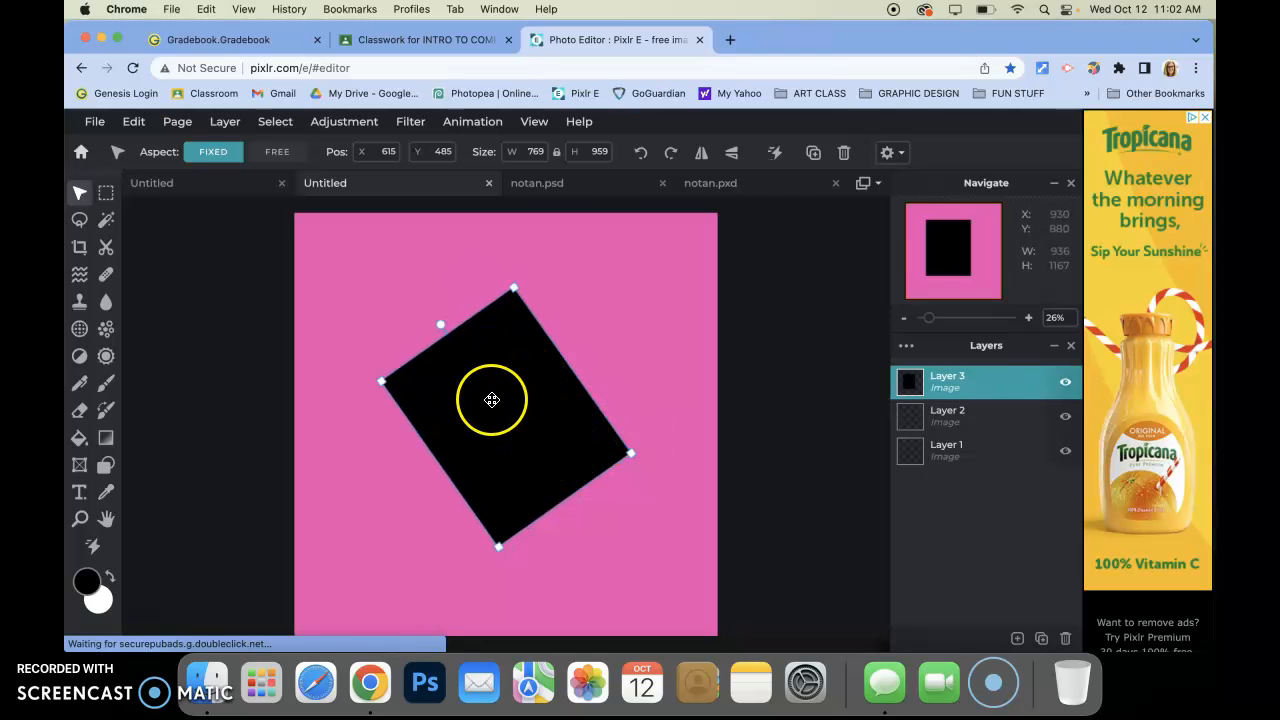
{"action": "left_click", "coordinate": [634, 323]}
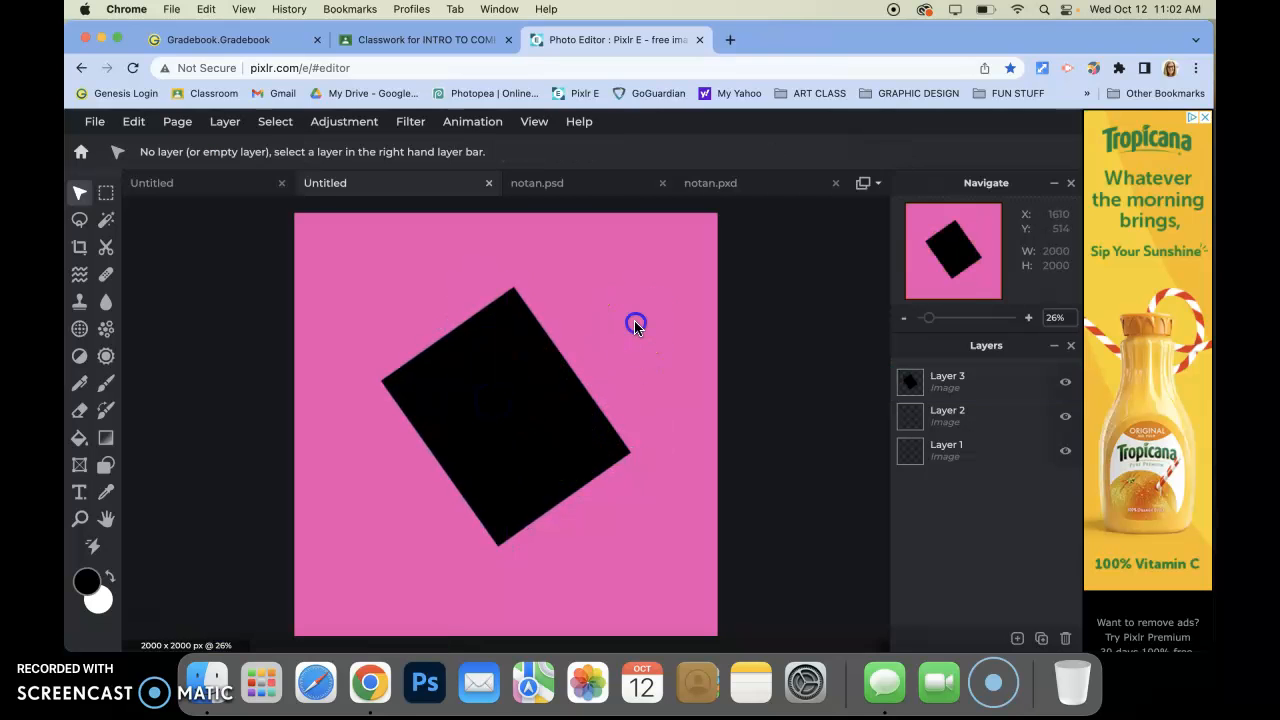
Step: Sample the background pink #EB46B4 as the foreground colour and fill the black rectangle on Layer 3 with it
{"action": "left_click", "coordinate": [79, 438]}
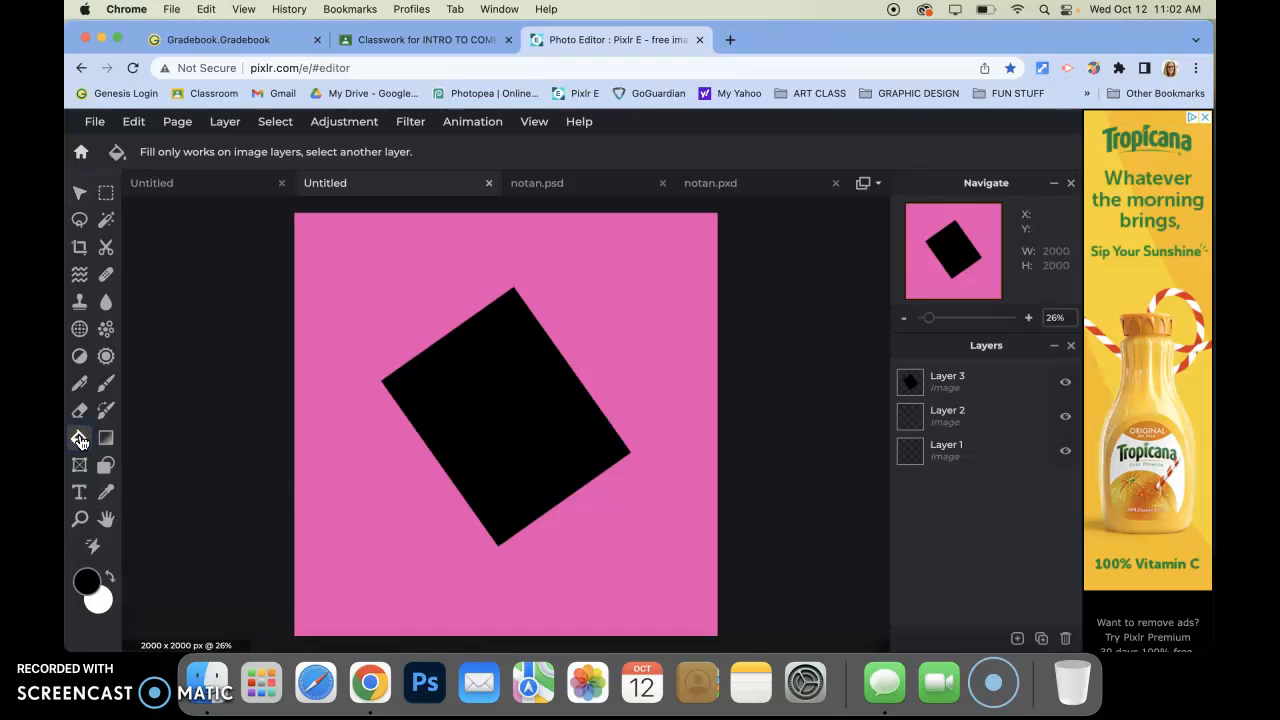
{"action": "left_click", "coordinate": [80, 582]}
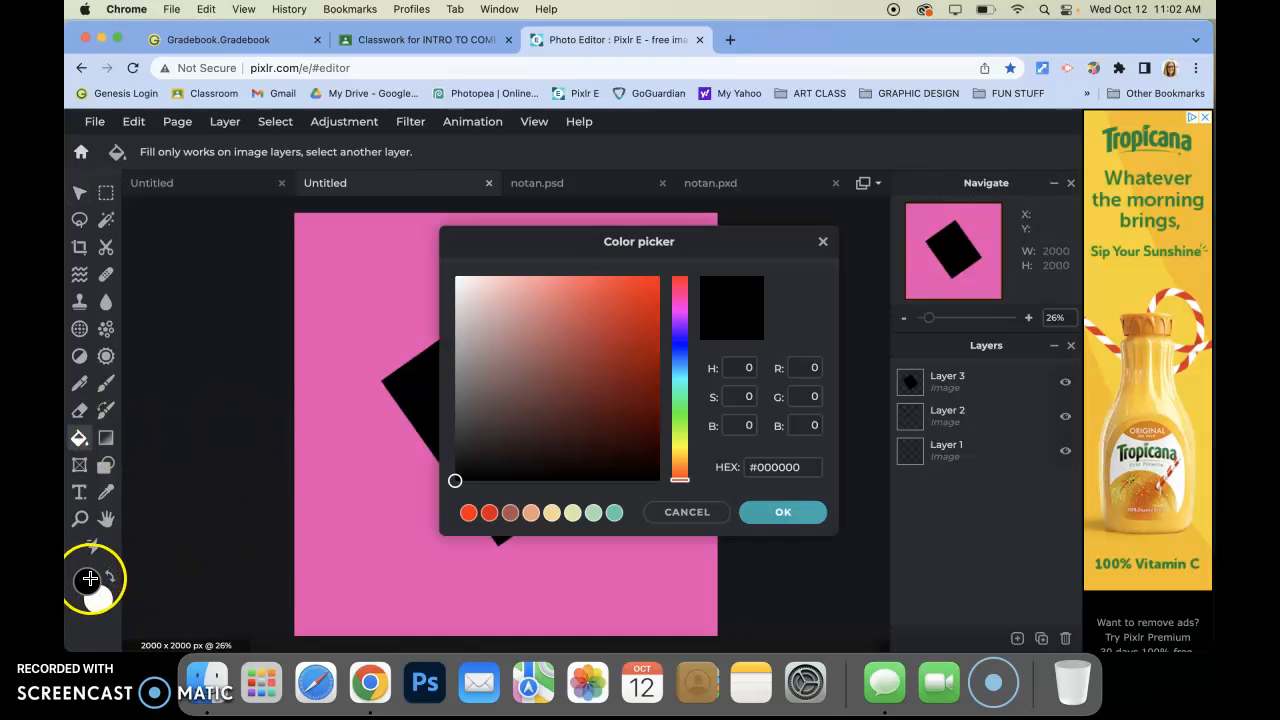
{"action": "left_click", "coordinate": [354, 284]}
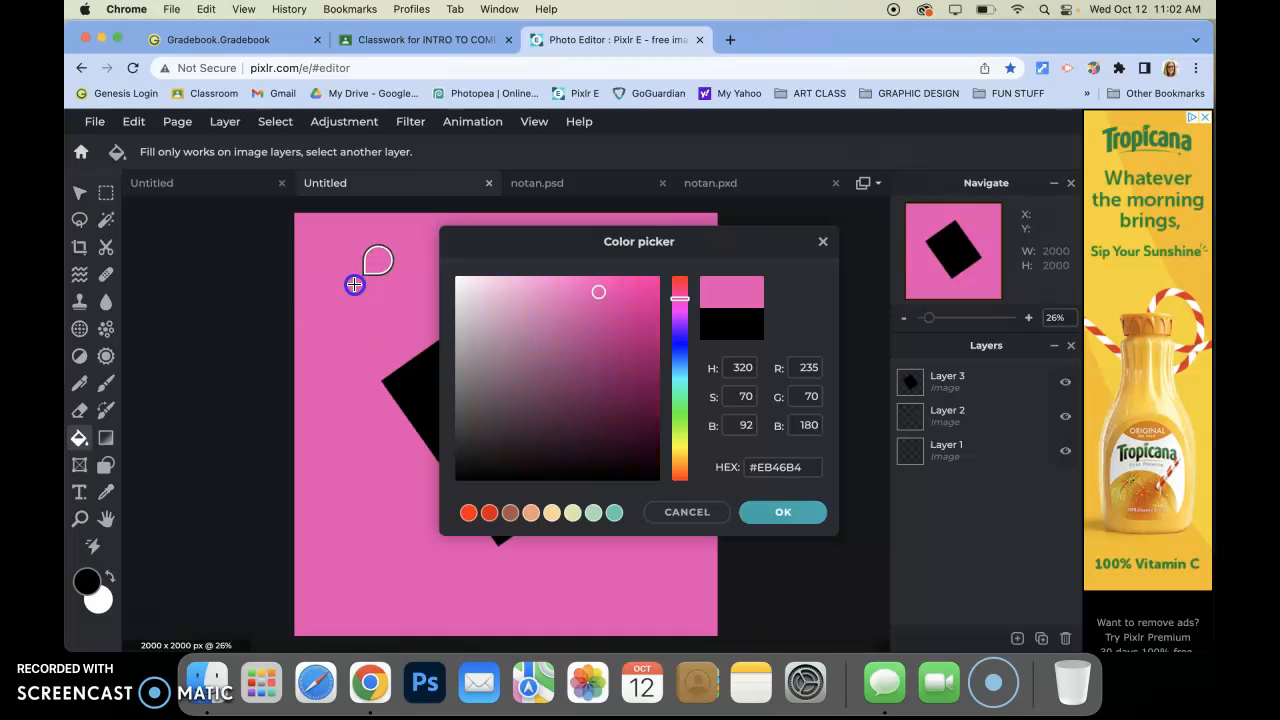
{"action": "left_click", "coordinate": [766, 513]}
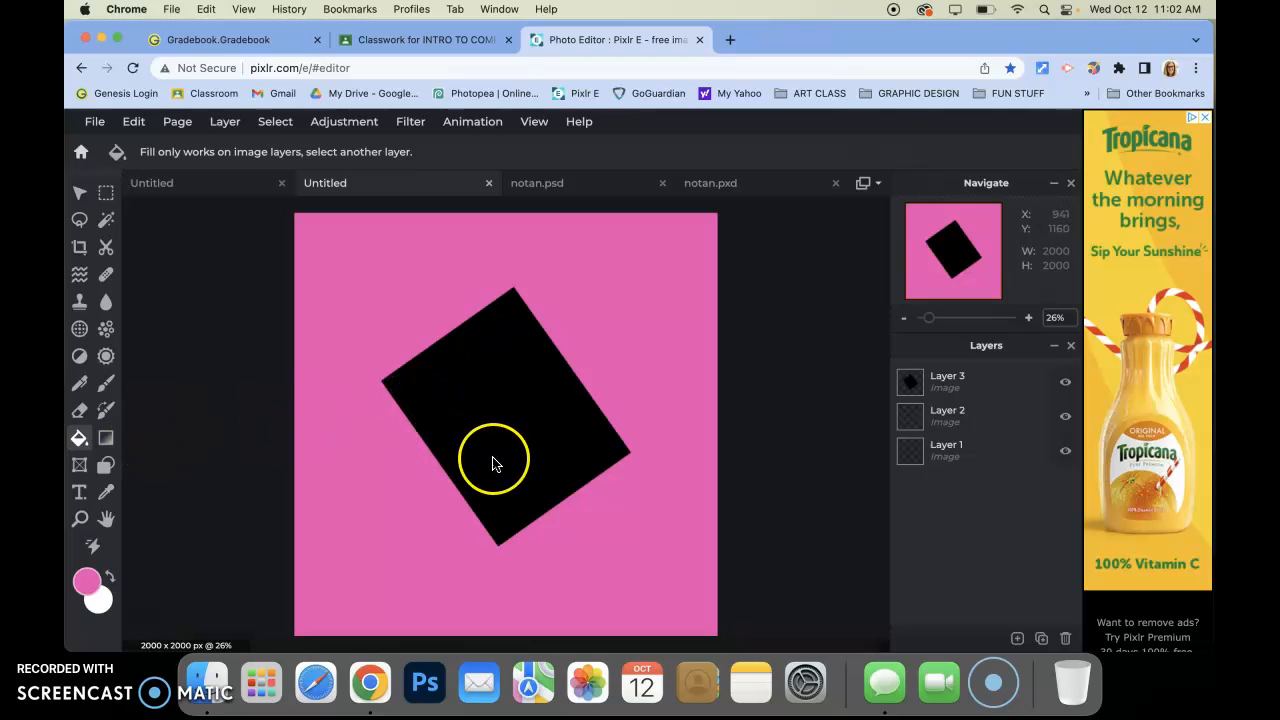
{"action": "left_click", "coordinate": [966, 378]}
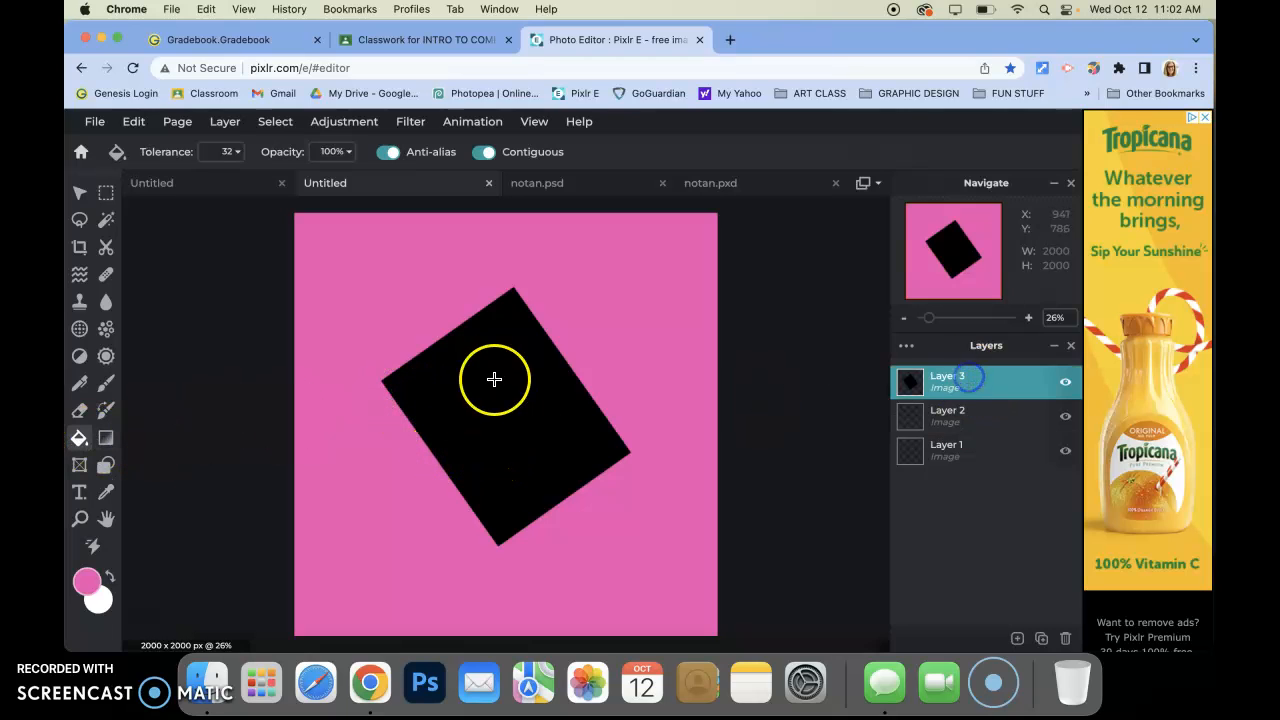
{"action": "left_click", "coordinate": [495, 380]}
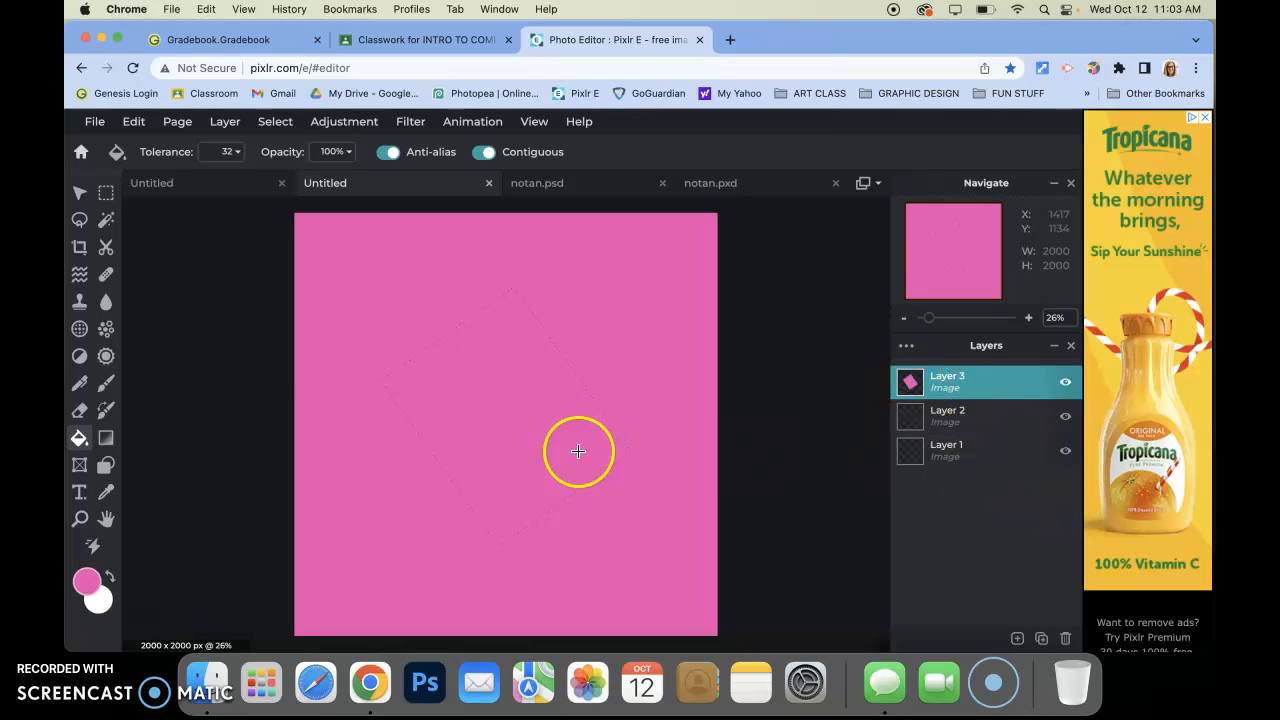
Step: Shift the pink rectangle to X 441, Y 333, invert its colours, and deselect it
{"action": "left_click", "coordinate": [79, 192]}
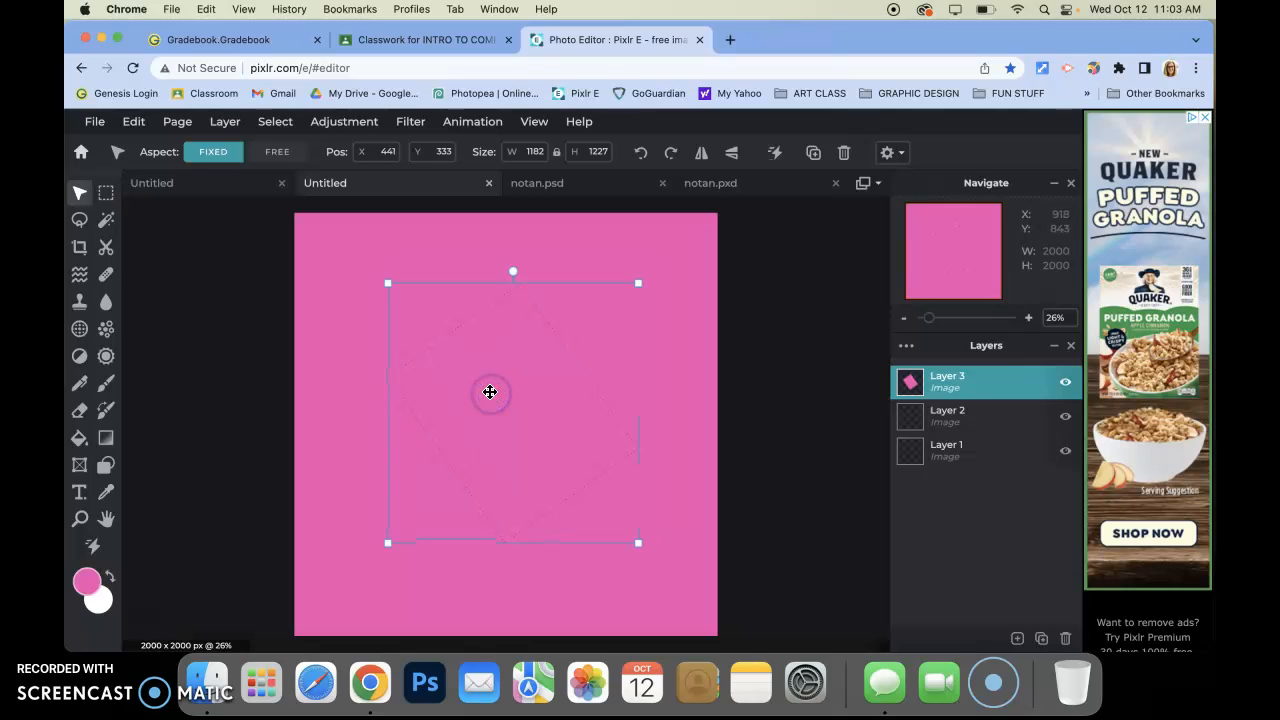
{"action": "left_click", "coordinate": [369, 134]}
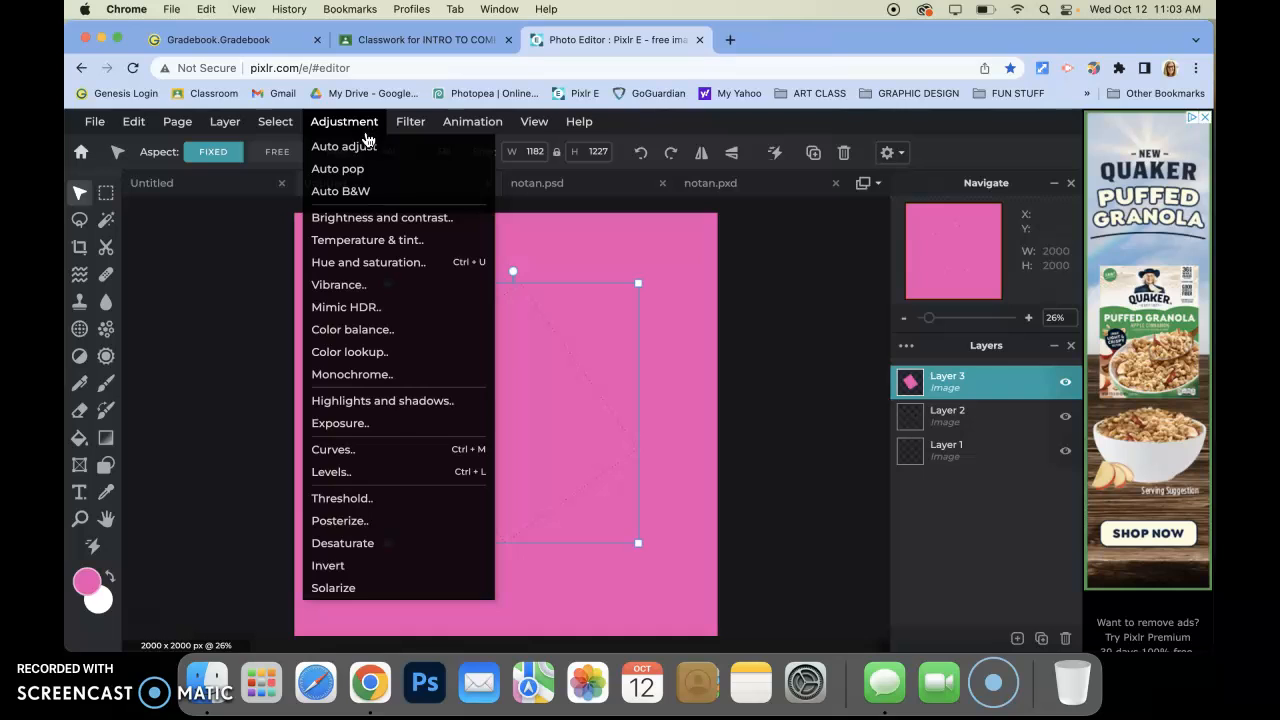
{"action": "left_click", "coordinate": [342, 567]}
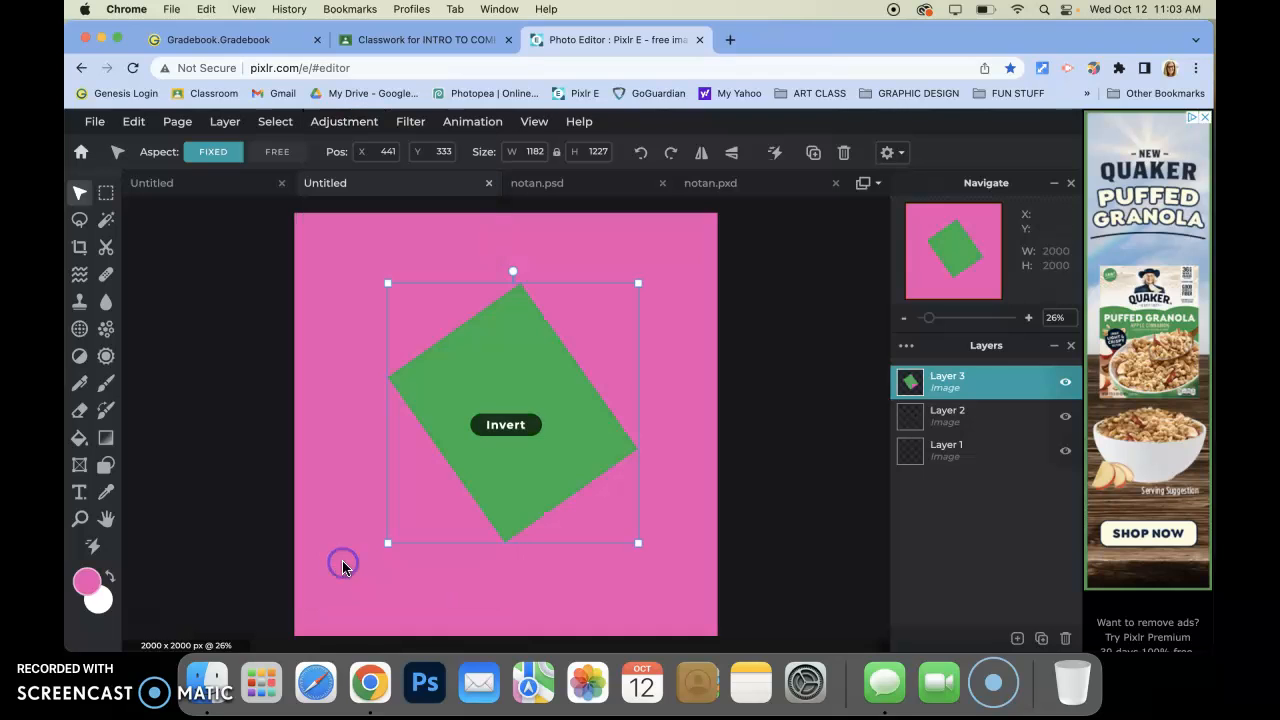
{"action": "left_click", "coordinate": [770, 352]}
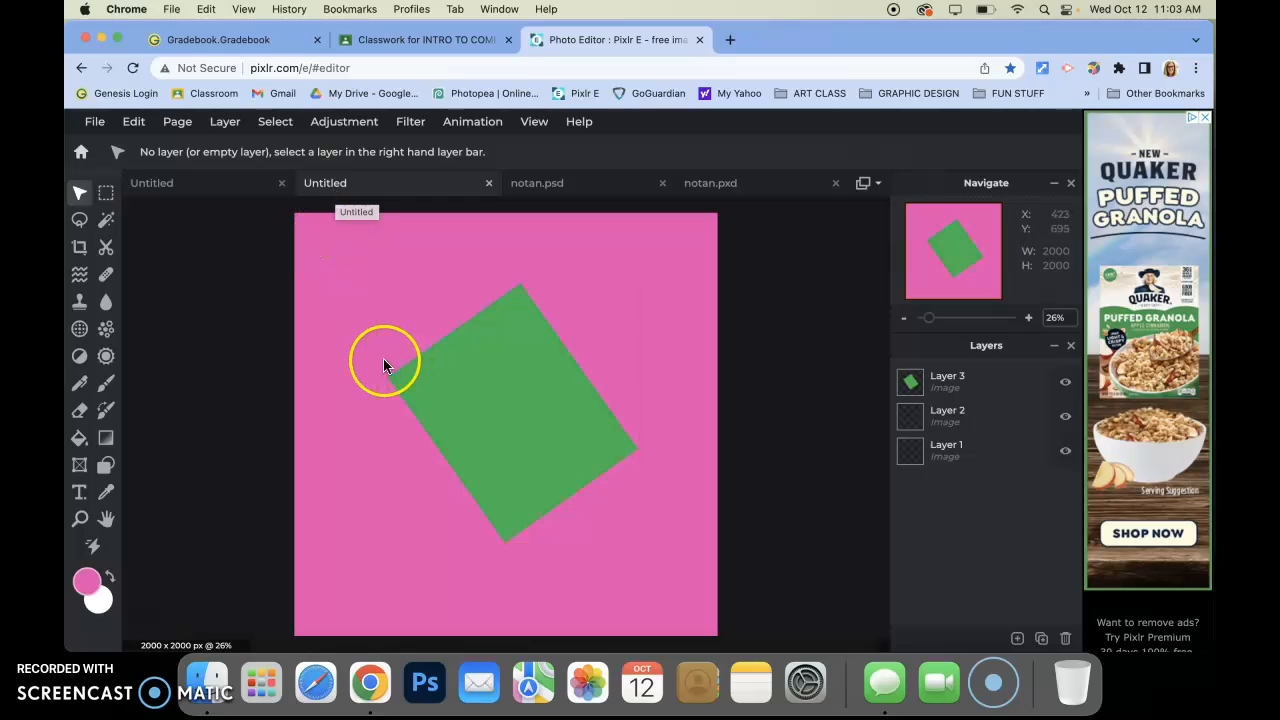
Step: Browse recent images in Finder, and open Photo on 9-30-22 at 3.35 PM in Preview to look at it
{"action": "left_click", "coordinate": [205, 703]}
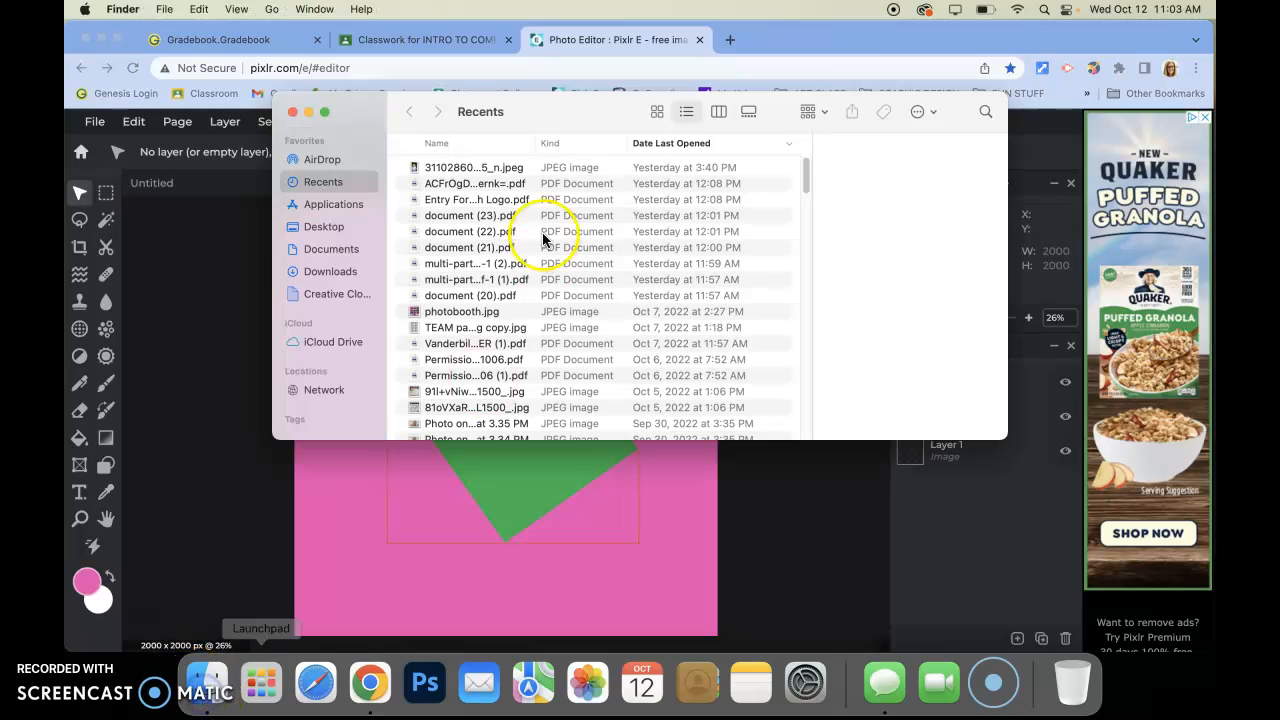
{"action": "left_click", "coordinate": [451, 392]}
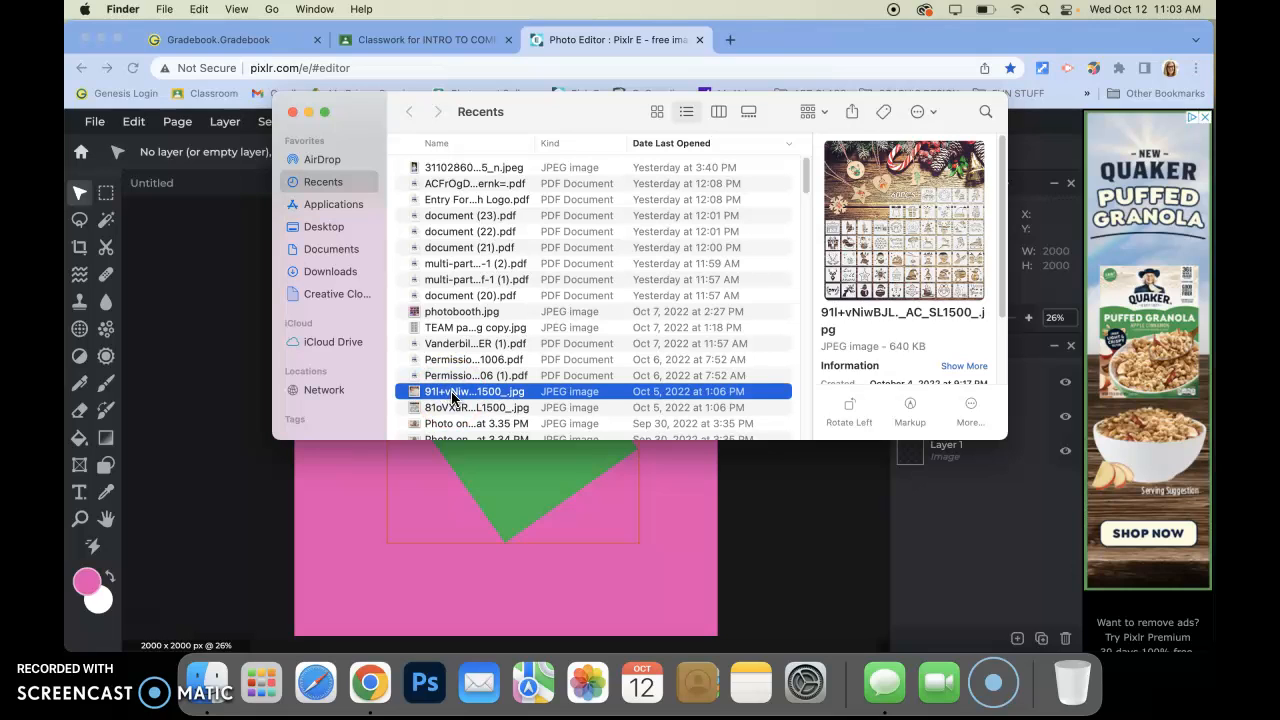
{"action": "left_click", "coordinate": [452, 408]}
{"action": "left_click", "coordinate": [453, 424]}
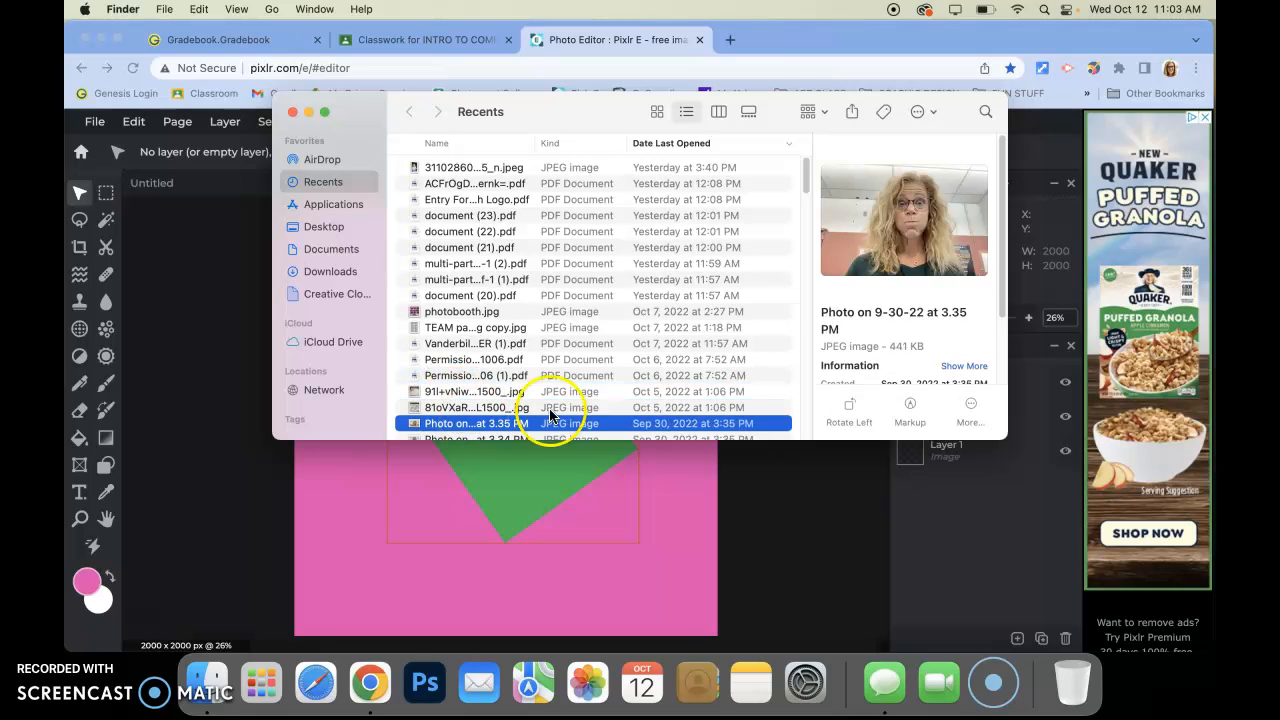
{"action": "double_click", "coordinate": [570, 428]}
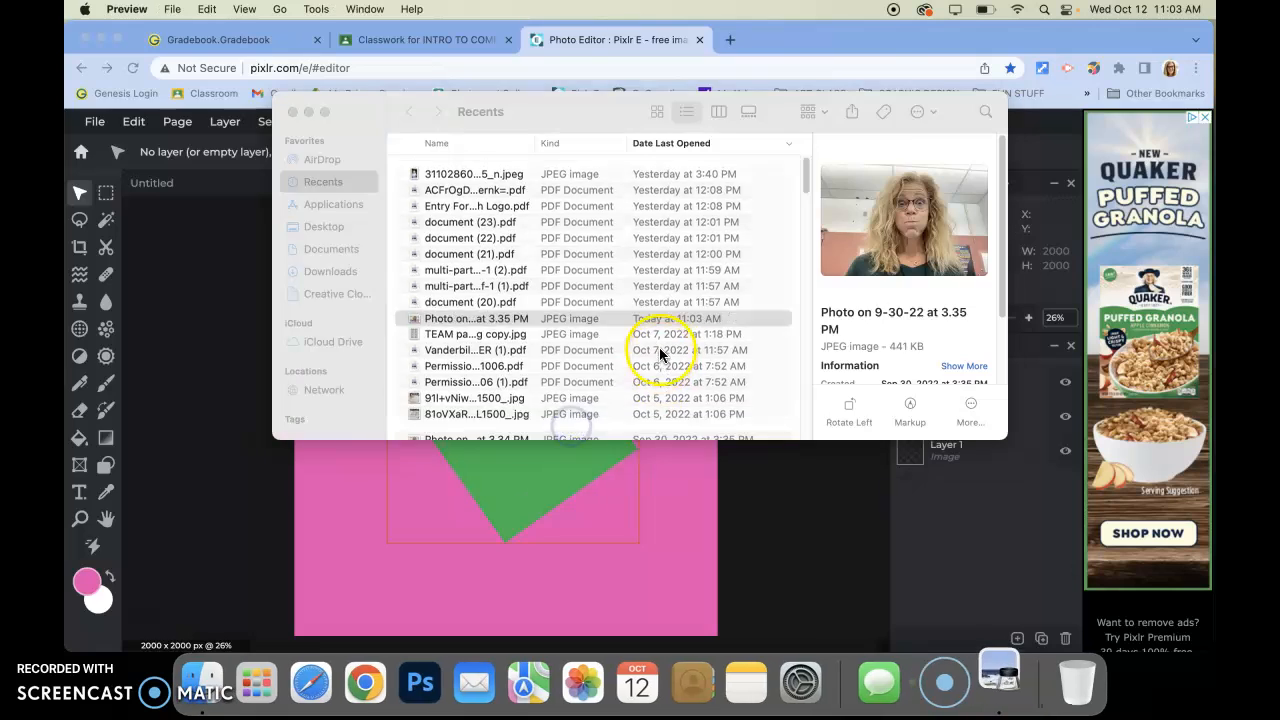
{"action": "left_click", "coordinate": [88, 44]}
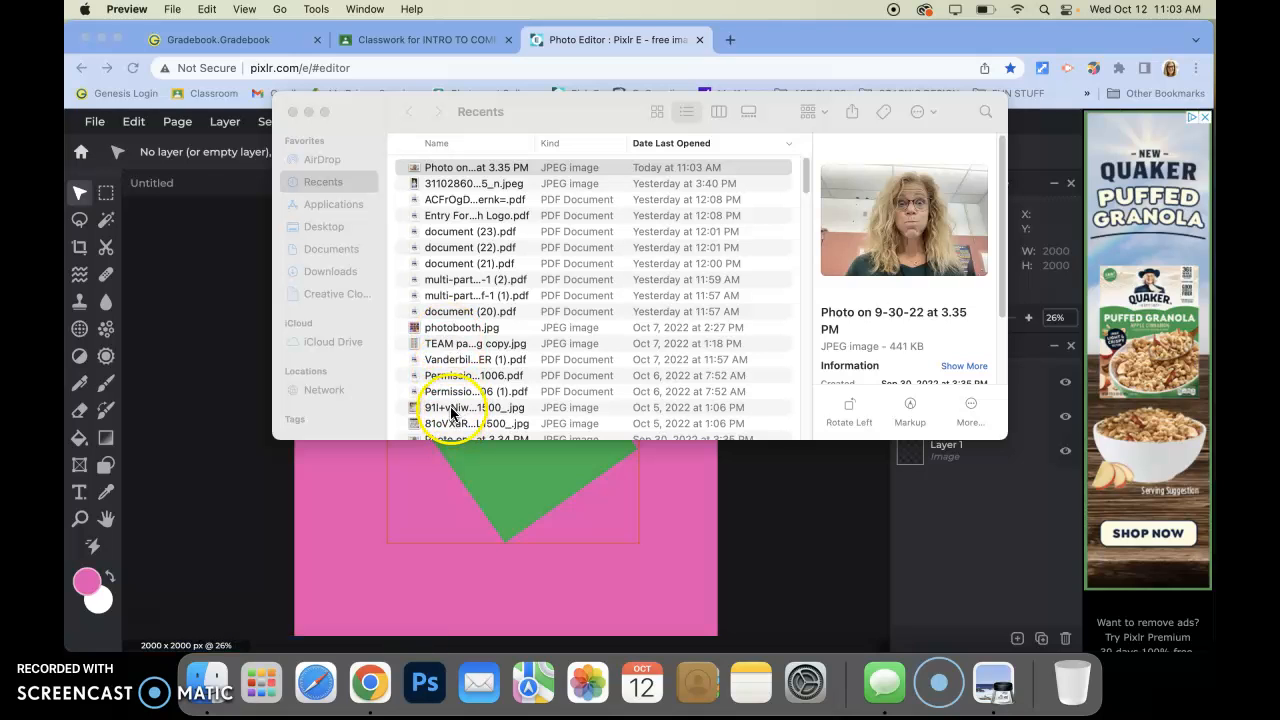
Step: Load the Photo on 9-30-22 at 3.34 image into Pixlr E, invert its colours, and close it
{"action": "left_click_drag", "start_coordinate": [345, 446], "coordinate": [275, 492]}
{"action": "left_click", "coordinate": [560, 398]}
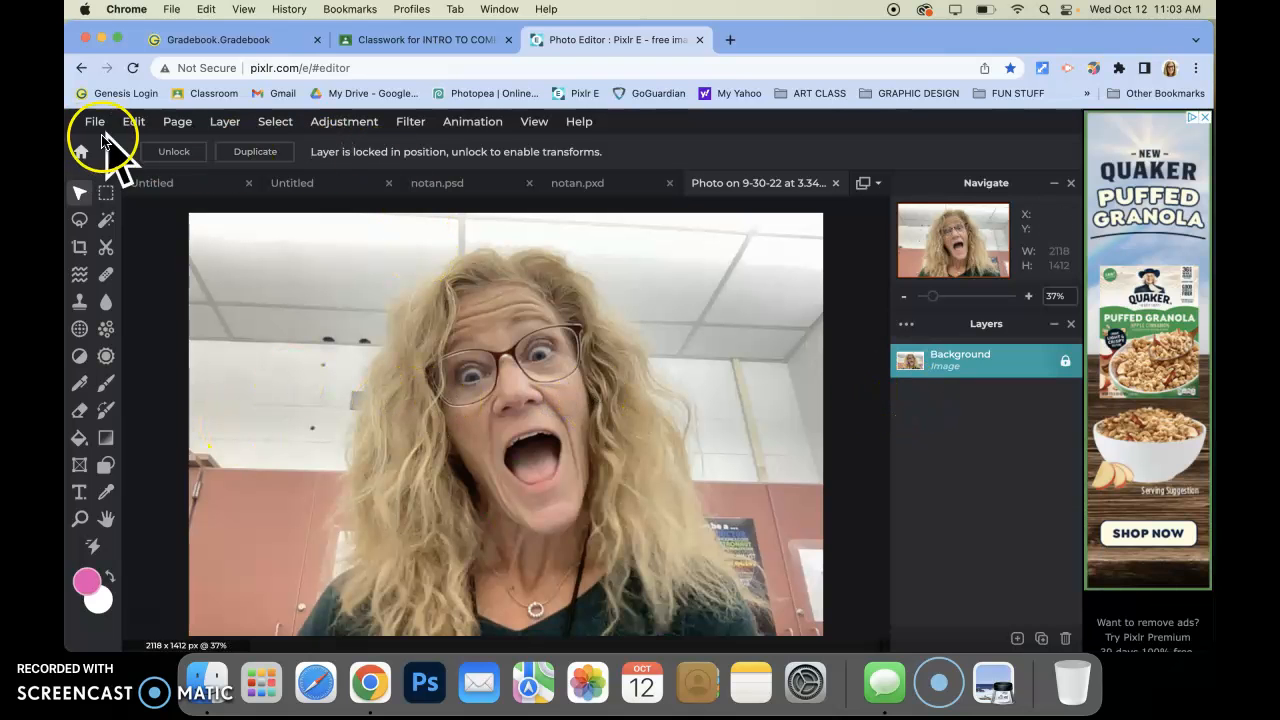
{"action": "left_click", "coordinate": [346, 122]}
{"action": "left_click", "coordinate": [352, 564]}
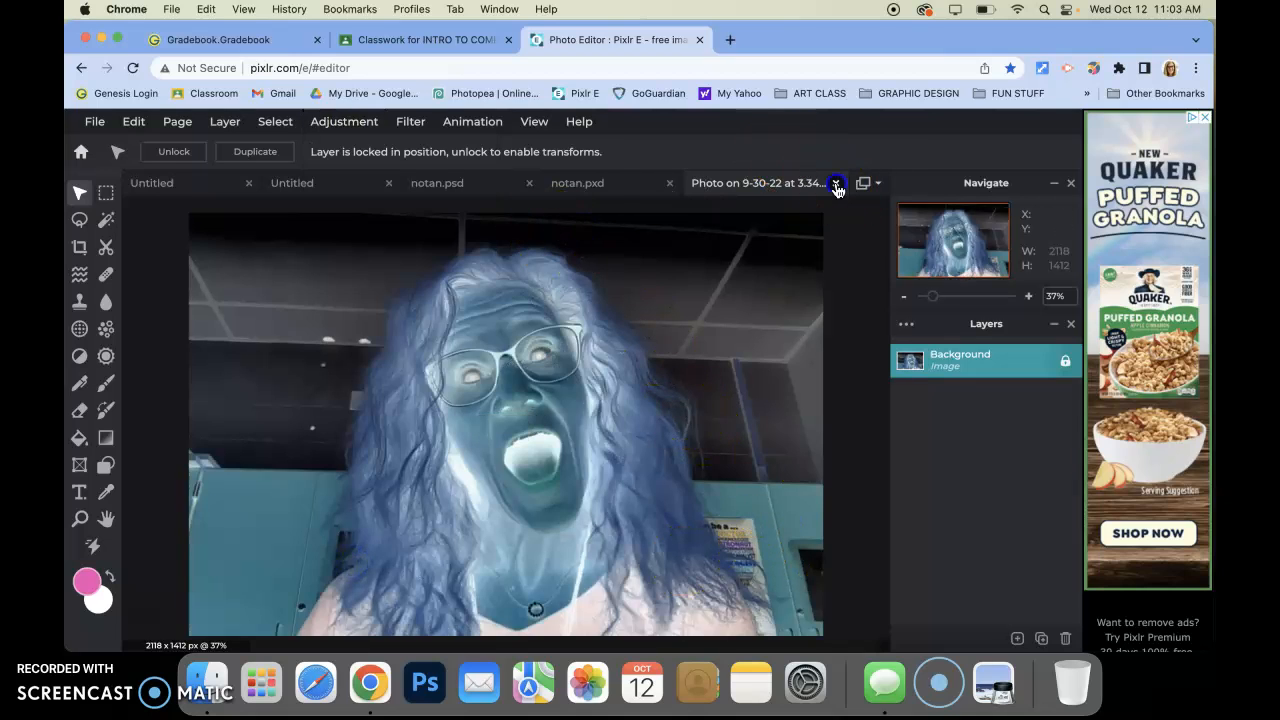
{"action": "left_click", "coordinate": [835, 183]}
Step: Return to the pink document and move the green rectangle to X 409, Y 387
{"action": "left_click", "coordinate": [395, 188]}
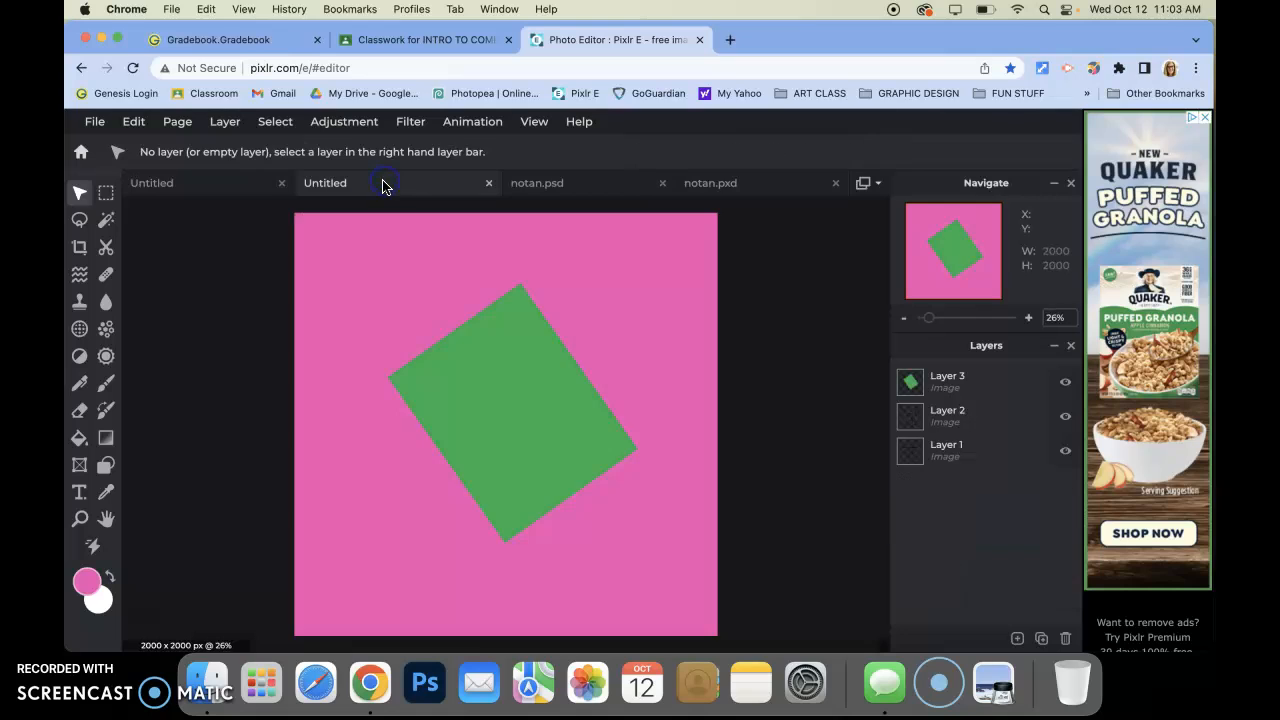
{"action": "mouse_move", "coordinate": [500, 383]}
{"action": "left_mouse_down"}
{"action": "mouse_move", "coordinate": [500, 368]}
{"action": "mouse_move", "coordinate": [496, 380]}
{"action": "left_mouse_up"}
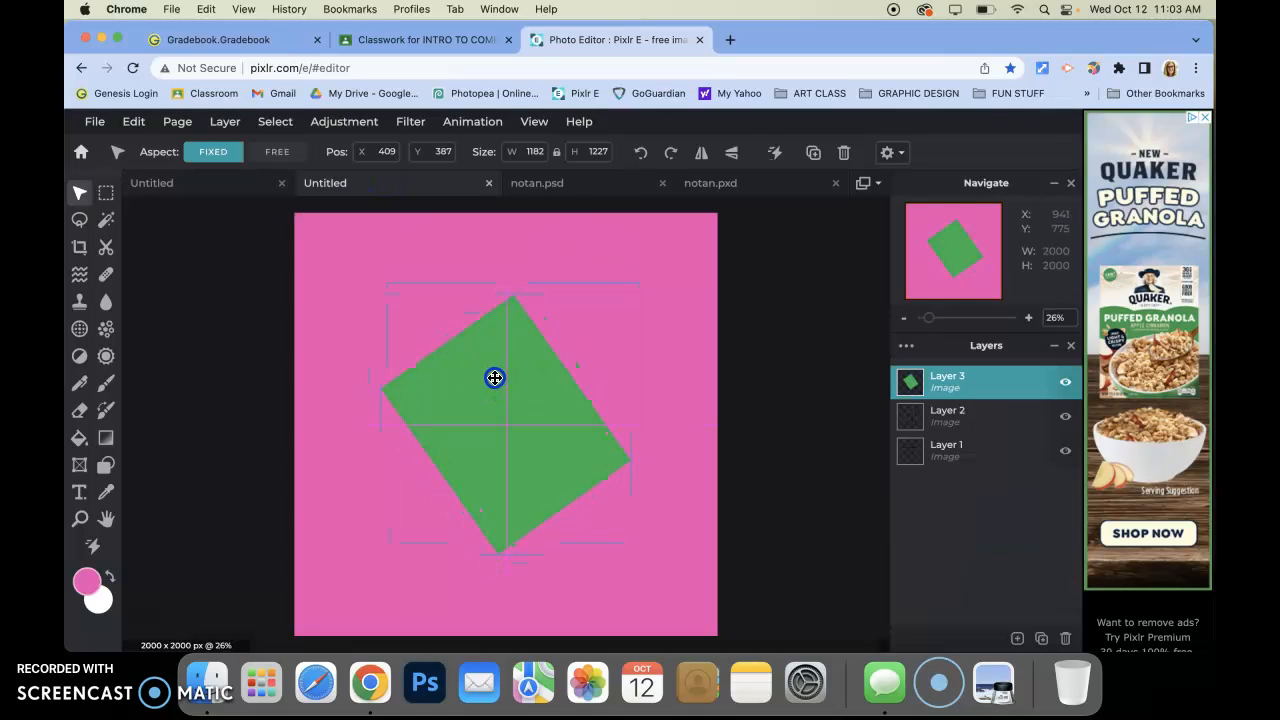
{"action": "left_click_drag", "start_coordinate": [521, 371], "coordinate": [521, 371]}
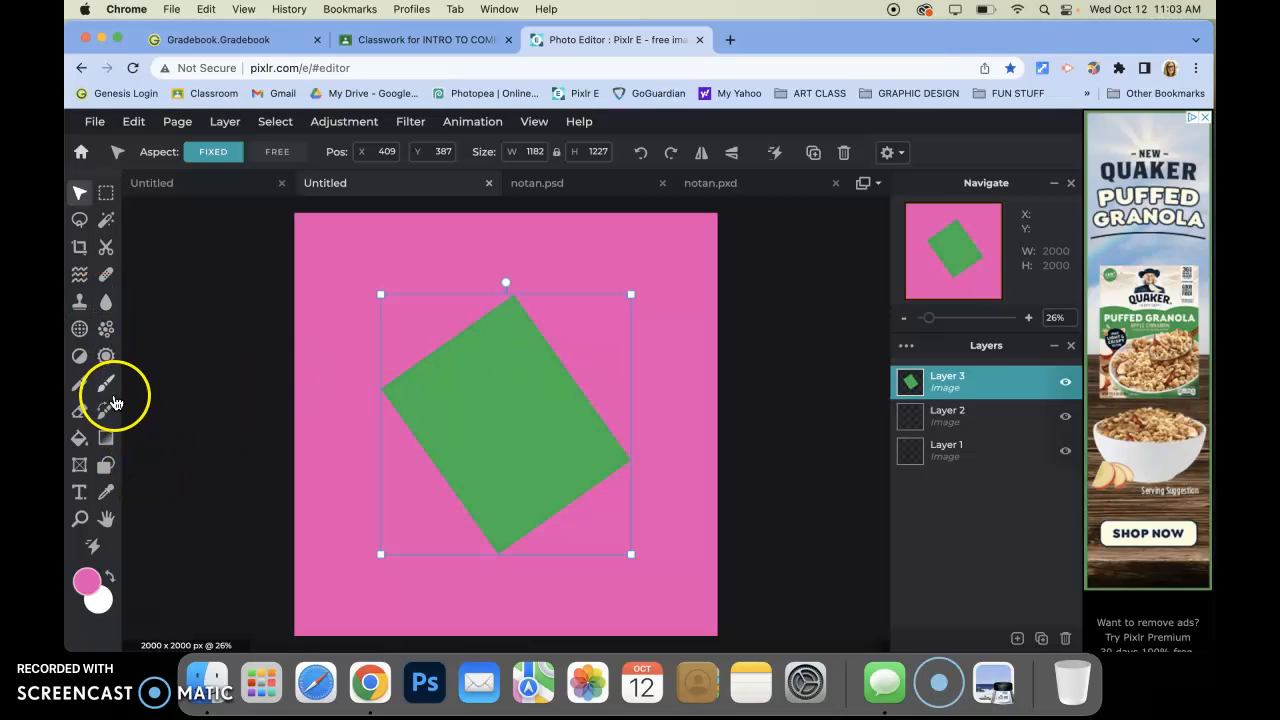
Step: Try to select the upper corner of the green rectangle with a freehand lasso
{"action": "left_click", "coordinate": [80, 221]}
{"action": "mouse_move", "coordinate": [517, 281]}
{"action": "left_mouse_down"}
{"action": "mouse_move", "coordinate": [518, 315]}
{"action": "mouse_move", "coordinate": [493, 343]}
{"action": "left_mouse_up"}
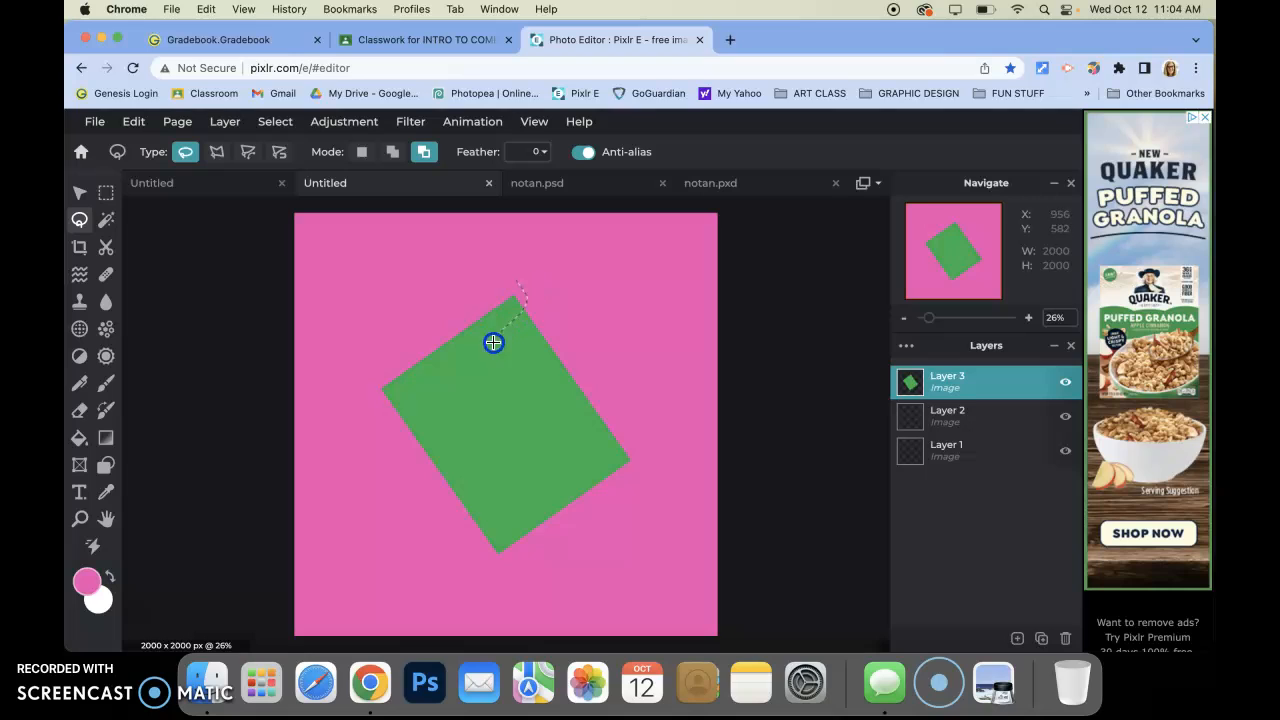
{"action": "left_click_drag", "start_coordinate": [552, 284], "coordinate": [523, 283]}
Step: Cut the green rectangle from Layer 3 and paste it back as a layer copy
{"action": "left_click", "coordinate": [1011, 395]}
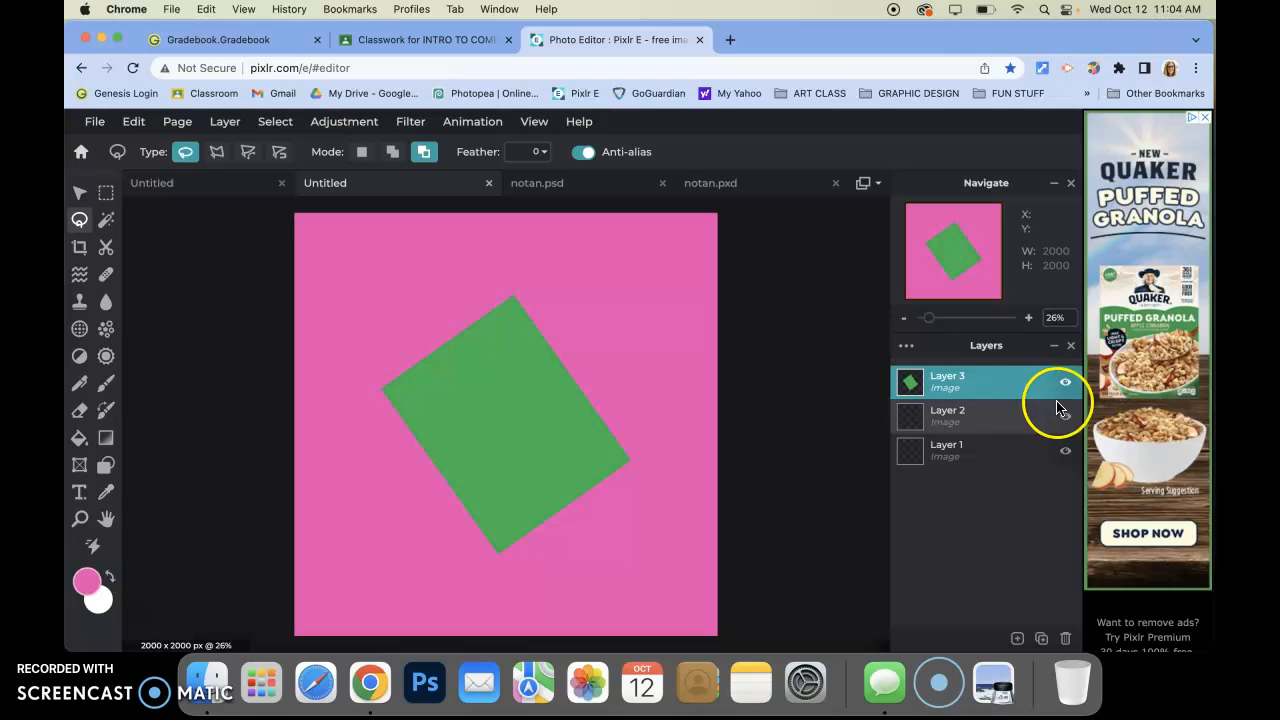
{"action": "key", "text": "super+x"}
{"action": "key", "text": "super+v"}
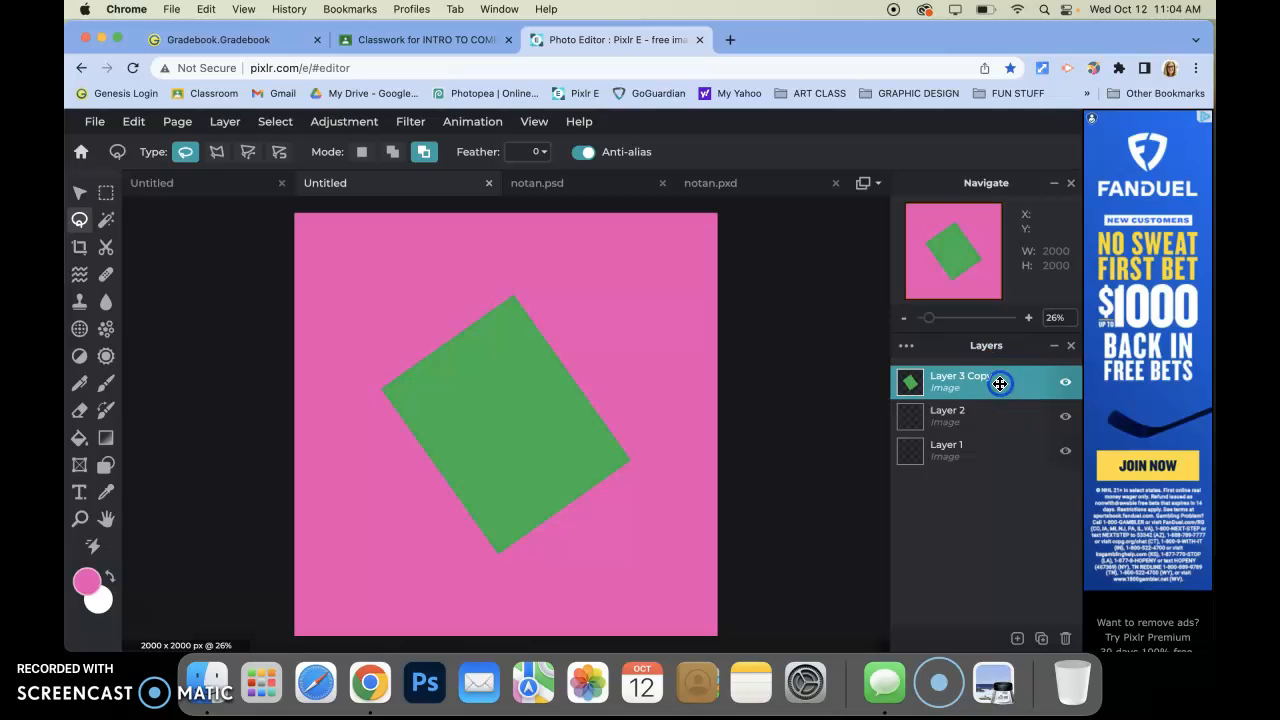
Step: Try to lasso a freehand area across the green rectangle's long right edge
{"action": "left_click", "coordinate": [105, 220]}
{"action": "left_click", "coordinate": [79, 219]}
{"action": "mouse_move", "coordinate": [550, 413]}
{"action": "left_mouse_down"}
{"action": "mouse_move", "coordinate": [615, 457]}
{"action": "mouse_move", "coordinate": [654, 404]}
{"action": "left_mouse_up"}
{"action": "left_click_drag", "start_coordinate": [538, 292], "coordinate": [537, 291]}
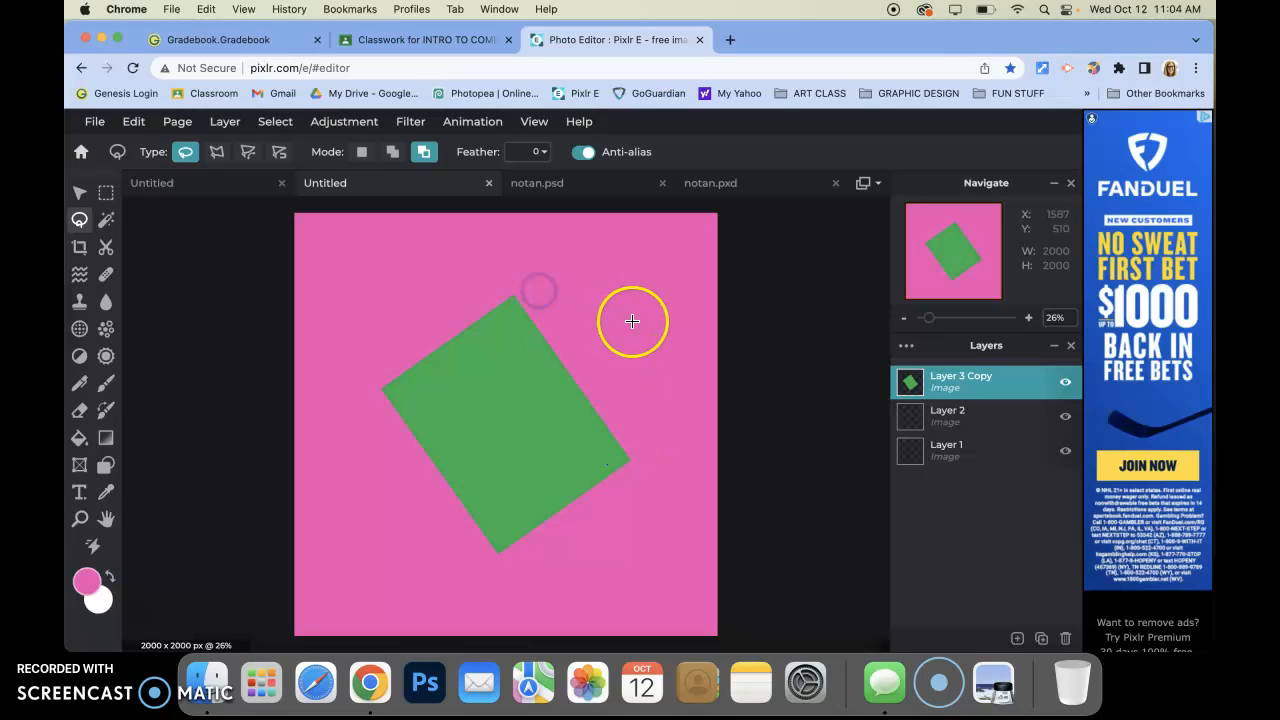
Step: Lasso a wavy area across the green rectangle's long right edge as a new selection, then cut and paste it onto its own layer
{"action": "left_click", "coordinate": [361, 151]}
{"action": "mouse_move", "coordinate": [527, 307]}
{"action": "left_mouse_down"}
{"action": "mouse_move", "coordinate": [498, 362]}
{"action": "mouse_move", "coordinate": [559, 420]}
{"action": "left_mouse_up"}
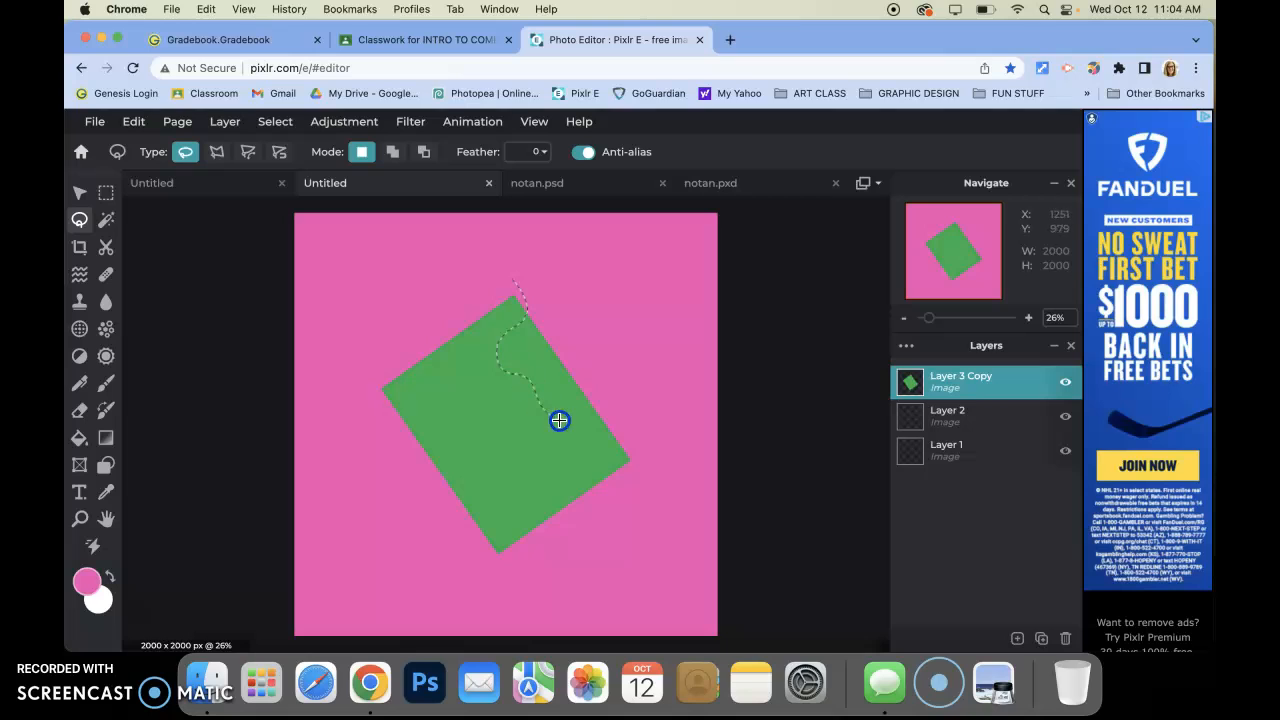
{"action": "left_click_drag", "start_coordinate": [513, 275], "coordinate": [514, 274]}
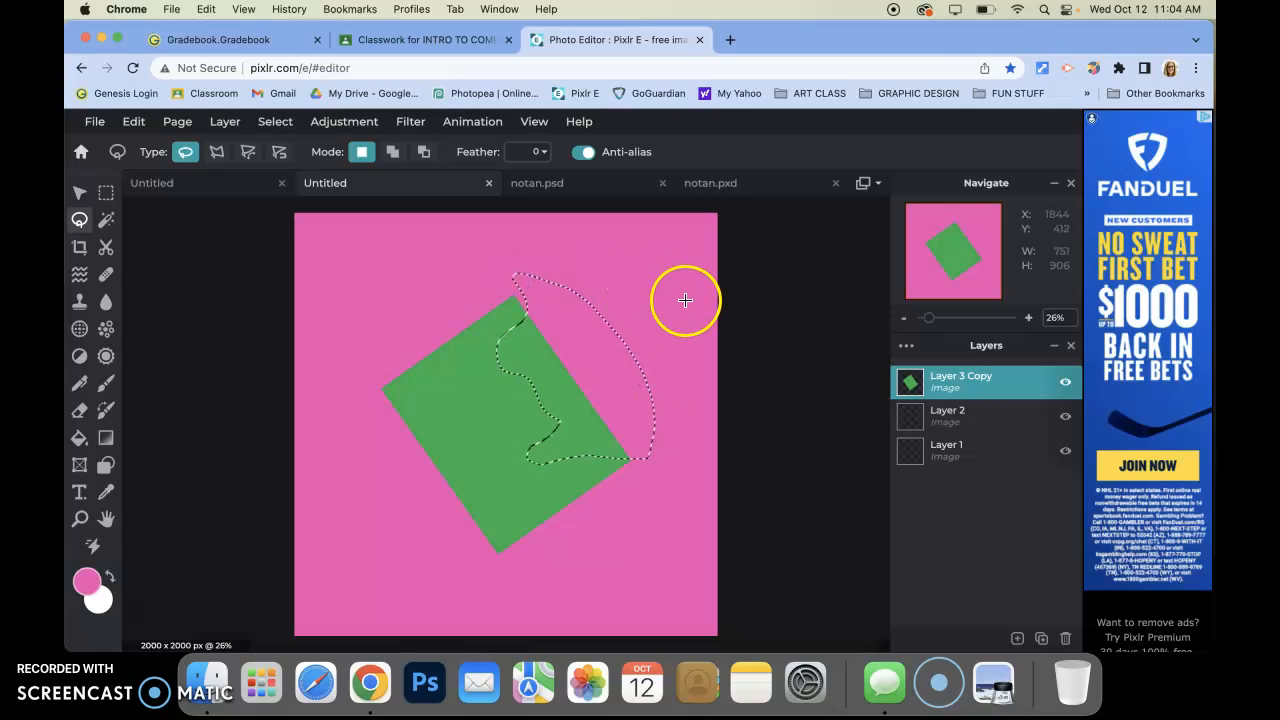
{"action": "key", "text": "super+x"}
{"action": "key", "text": "super+v"}
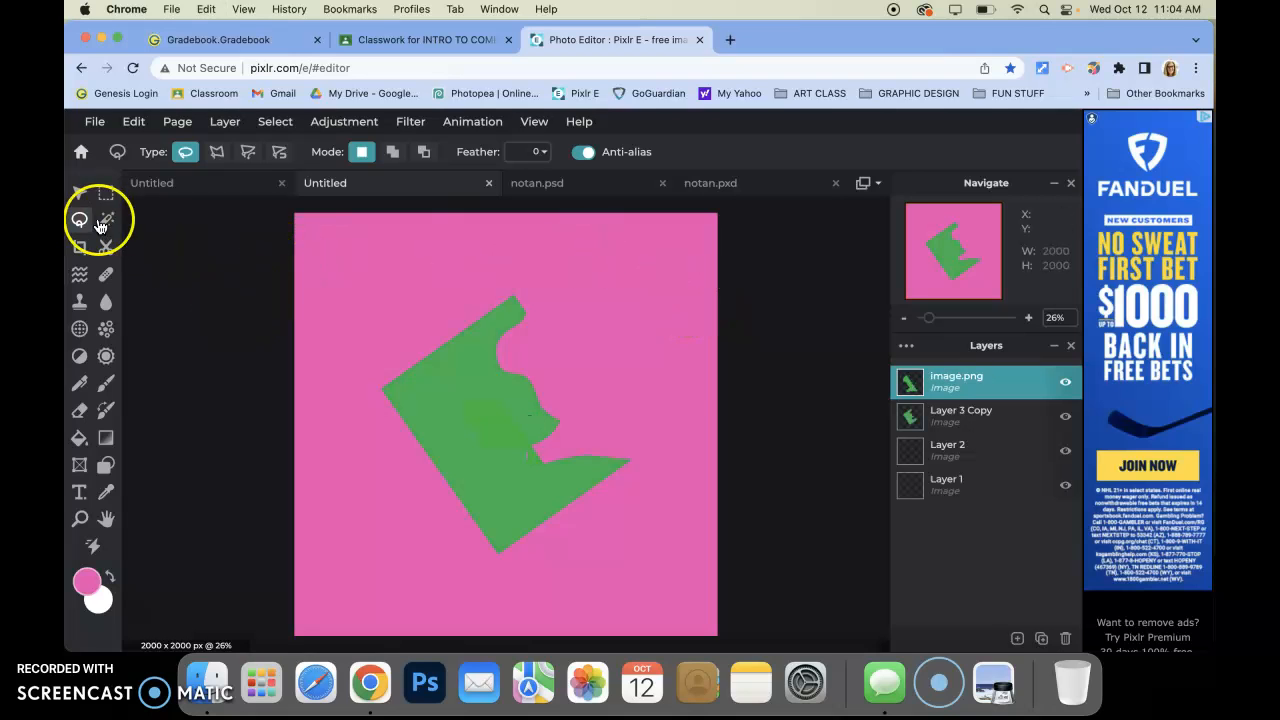
Step: Flip the pasted green piece horizontally, rotate it to mirror the cutout, and move it to X 1021, Y 335
{"action": "key", "text": "v"}
{"action": "left_click_drag", "start_coordinate": [480, 409], "coordinate": [560, 360]}
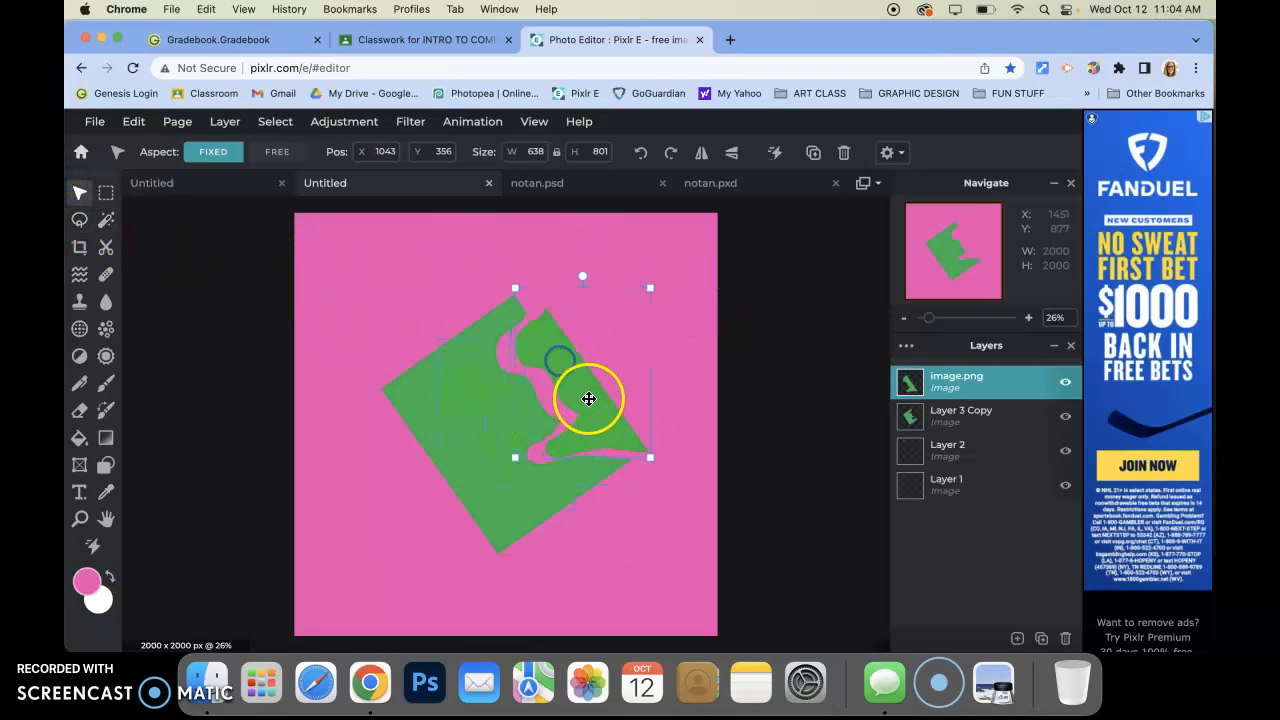
{"action": "left_click", "coordinate": [702, 160]}
{"action": "left_click_drag", "start_coordinate": [583, 274], "coordinate": [432, 293]}
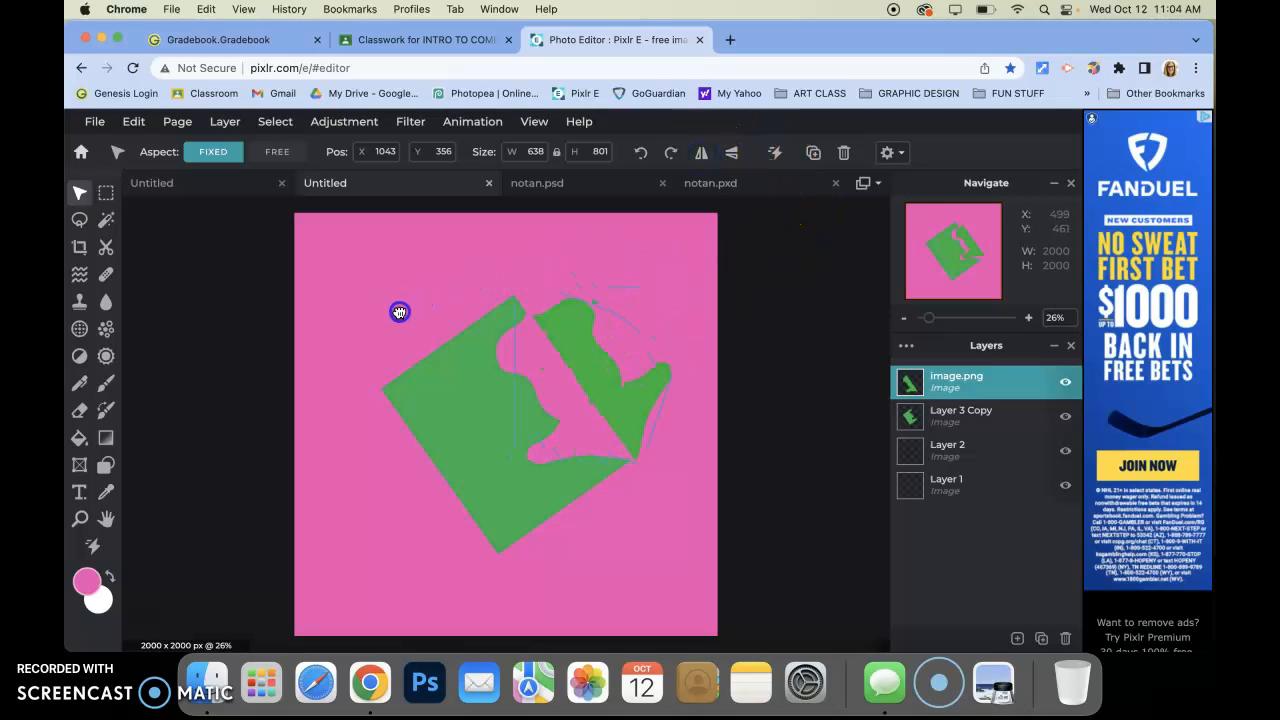
{"action": "left_click_drag", "start_coordinate": [584, 364], "coordinate": [580, 358]}
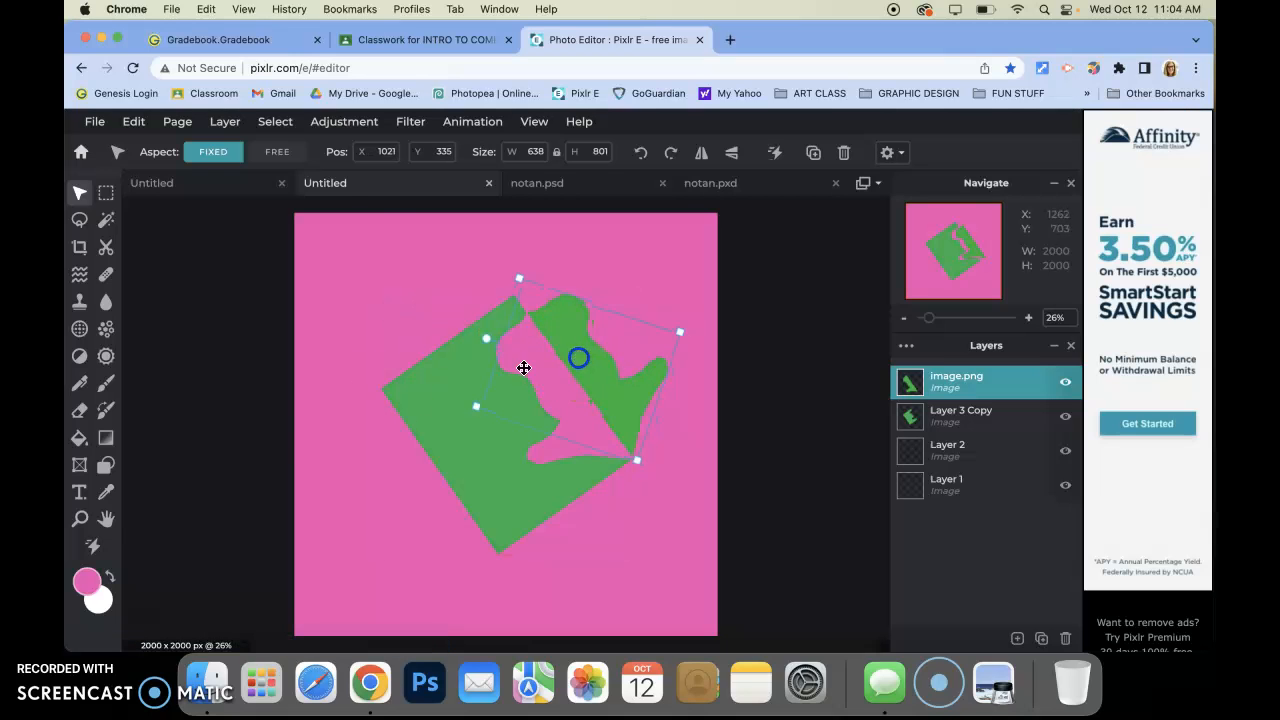
Step: Move the flipped piece to X 1100, Y 387 so its upper tip meets the rectangle's cut edge
{"action": "left_click", "coordinate": [74, 519]}
{"action": "left_click", "coordinate": [537, 371]}
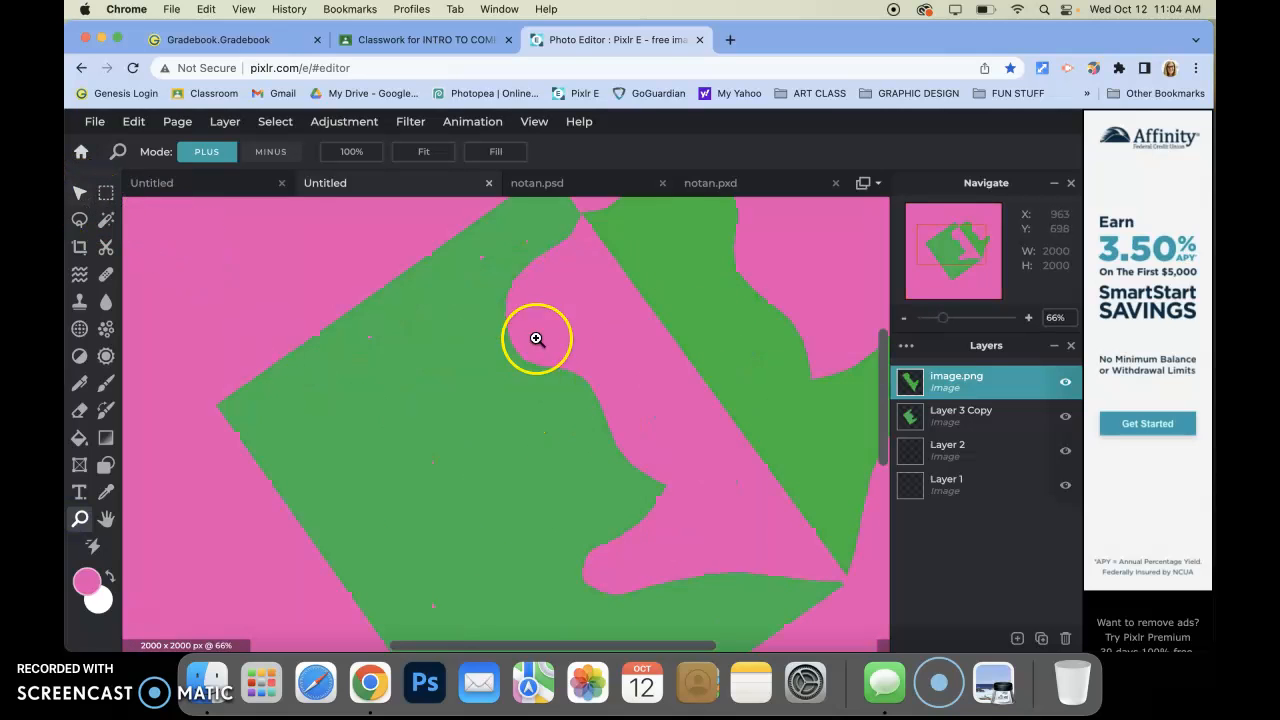
{"action": "scroll", "coordinate": [537, 334], "scroll_direction": "up", "scroll_amount": 4}
{"action": "scroll", "coordinate": [537, 334], "scroll_direction": "right", "scroll_amount": 3}
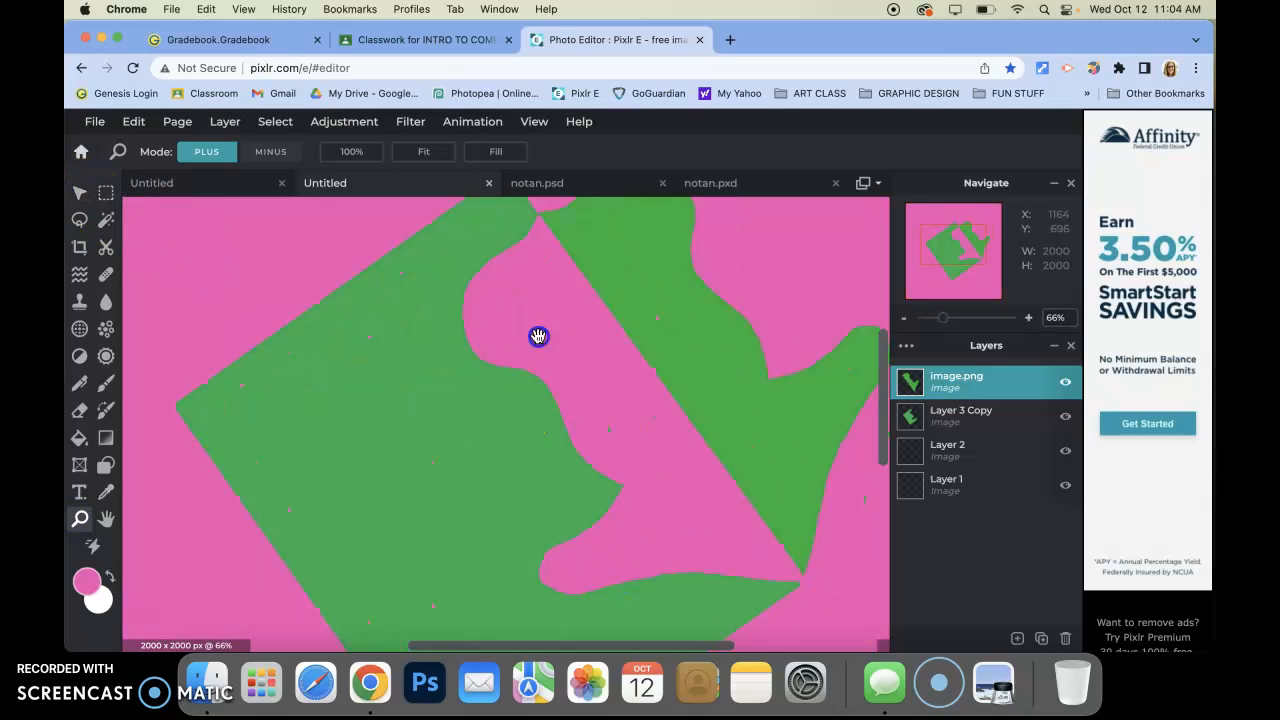
{"action": "left_click", "coordinate": [82, 194]}
{"action": "left_click_drag", "start_coordinate": [574, 303], "coordinate": [584, 310]}
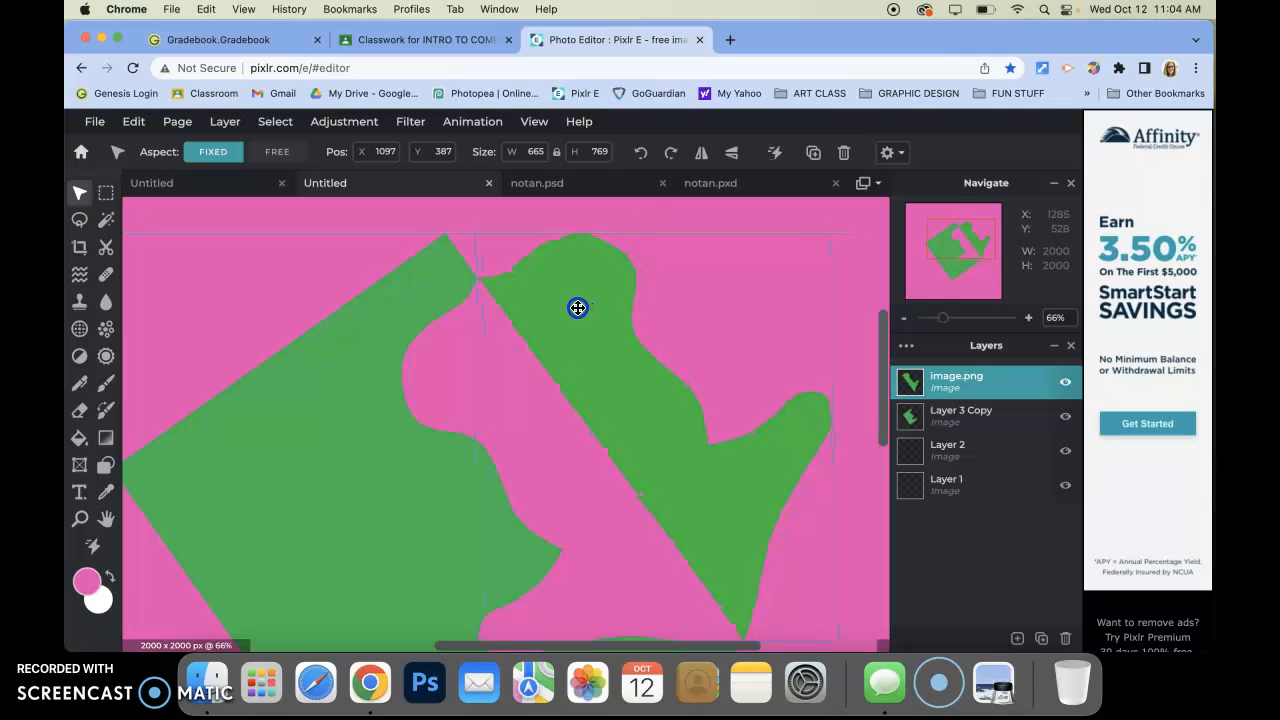
Step: Fine-tune the flipped piece's rotation and move it to X 1102, Y 387, lining its straight side up with the rectangle's missing edge
{"action": "left_click_drag", "start_coordinate": [885, 350], "coordinate": [885, 388]}
{"action": "scroll", "coordinate": [763, 321], "scroll_direction": "down", "scroll_amount": 3}
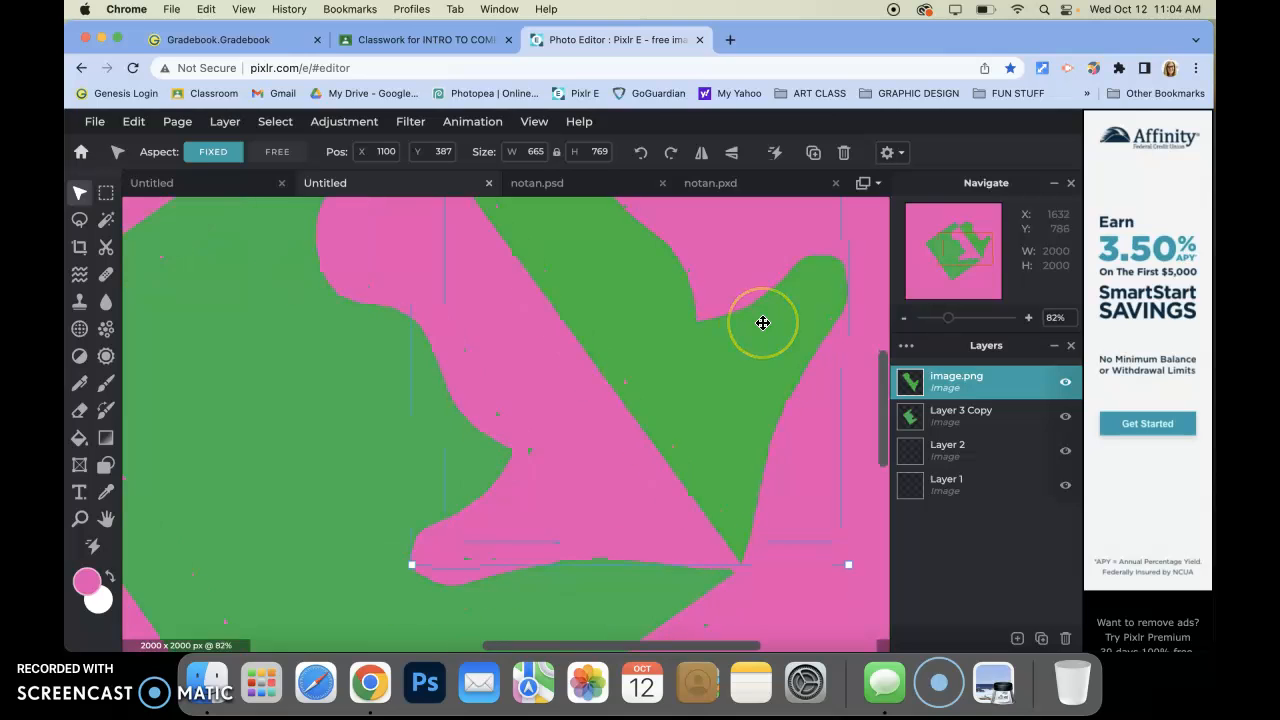
{"action": "scroll", "coordinate": [762, 318], "scroll_direction": "down", "scroll_amount": 6}
{"action": "left_click", "coordinate": [650, 215]}
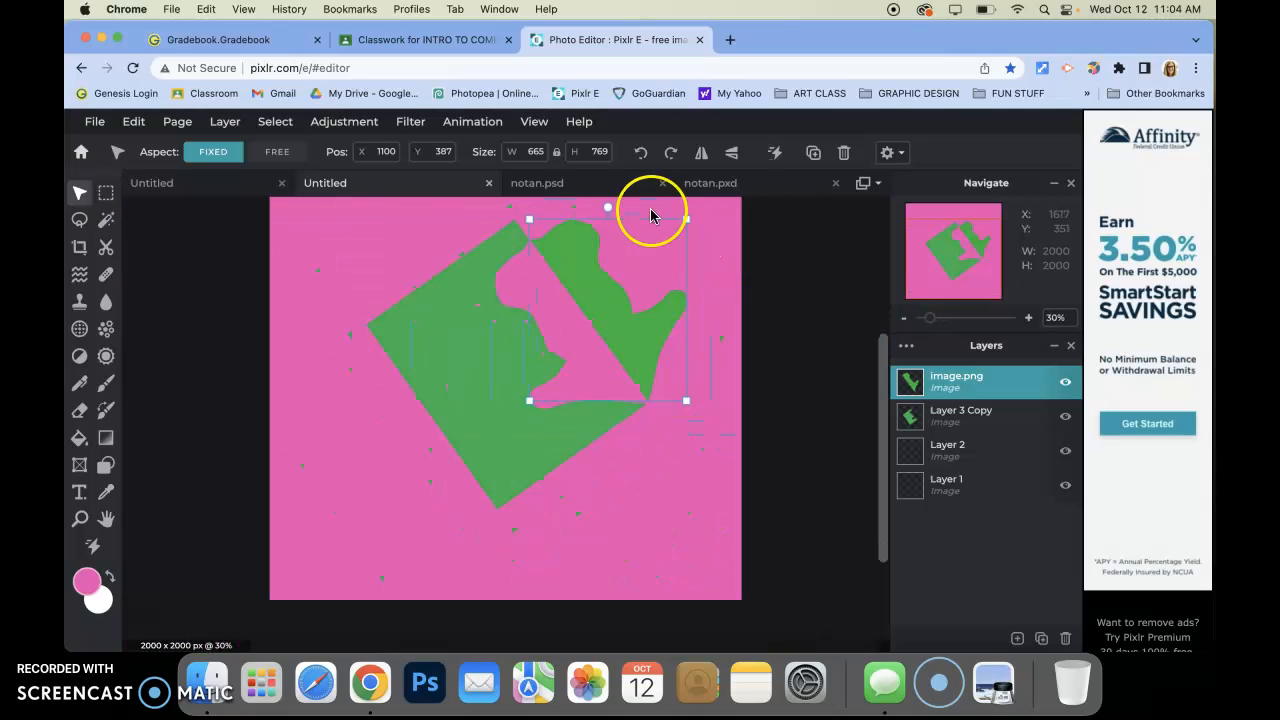
{"action": "left_click_drag", "start_coordinate": [609, 207], "coordinate": [601, 313]}
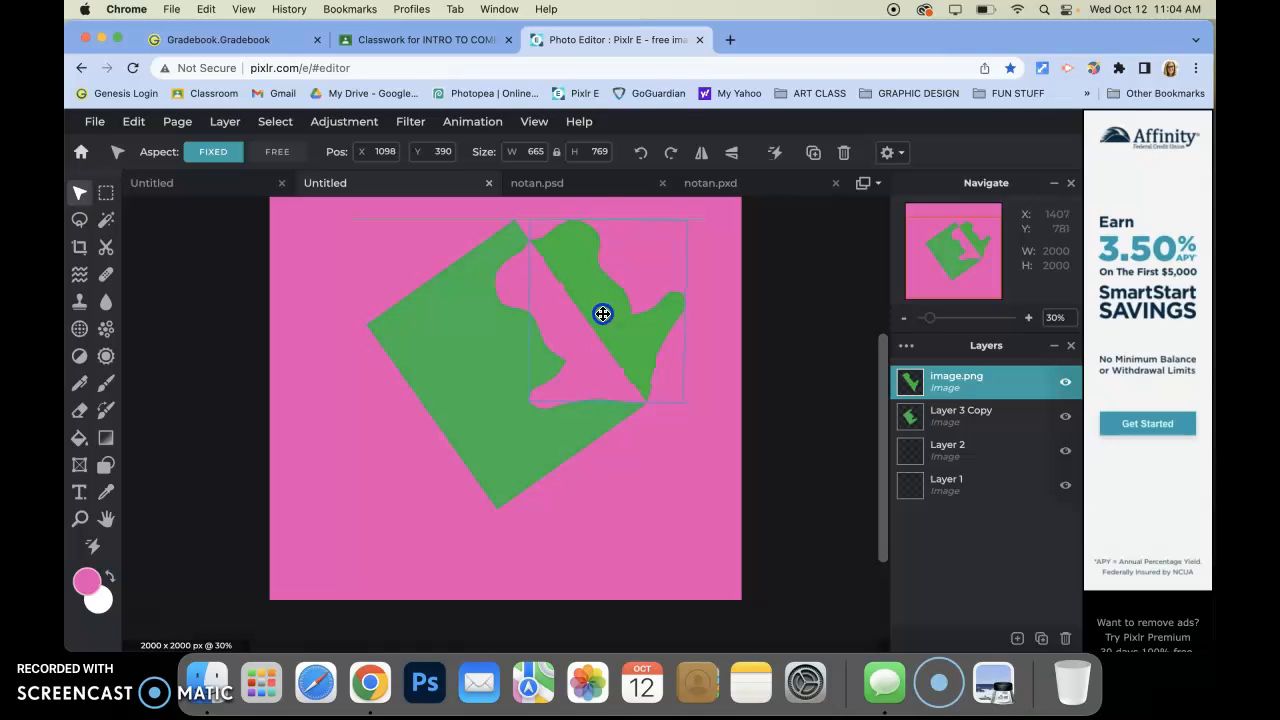
{"action": "left_click", "coordinate": [655, 487]}
{"action": "left_click", "coordinate": [629, 311]}
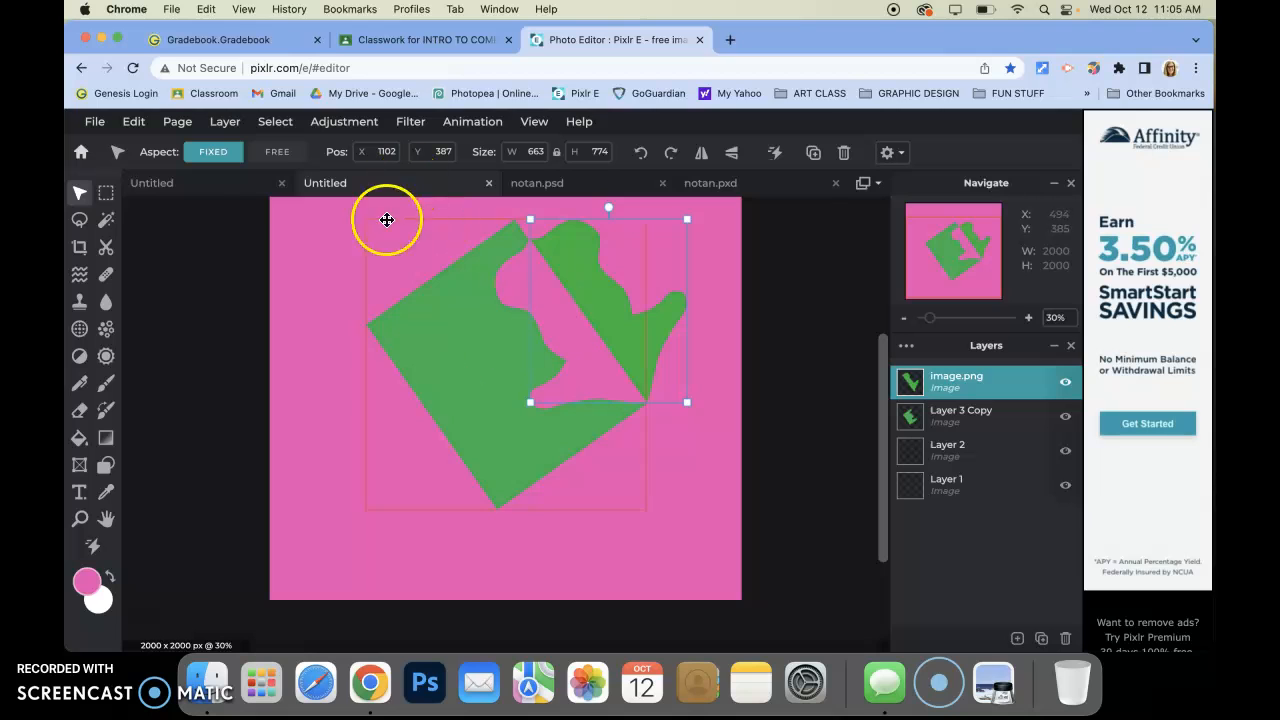
Step: Compare the black-and-white notan design with the pink practice document, and switch to the notan.pxd document
{"action": "left_click", "coordinate": [224, 188]}
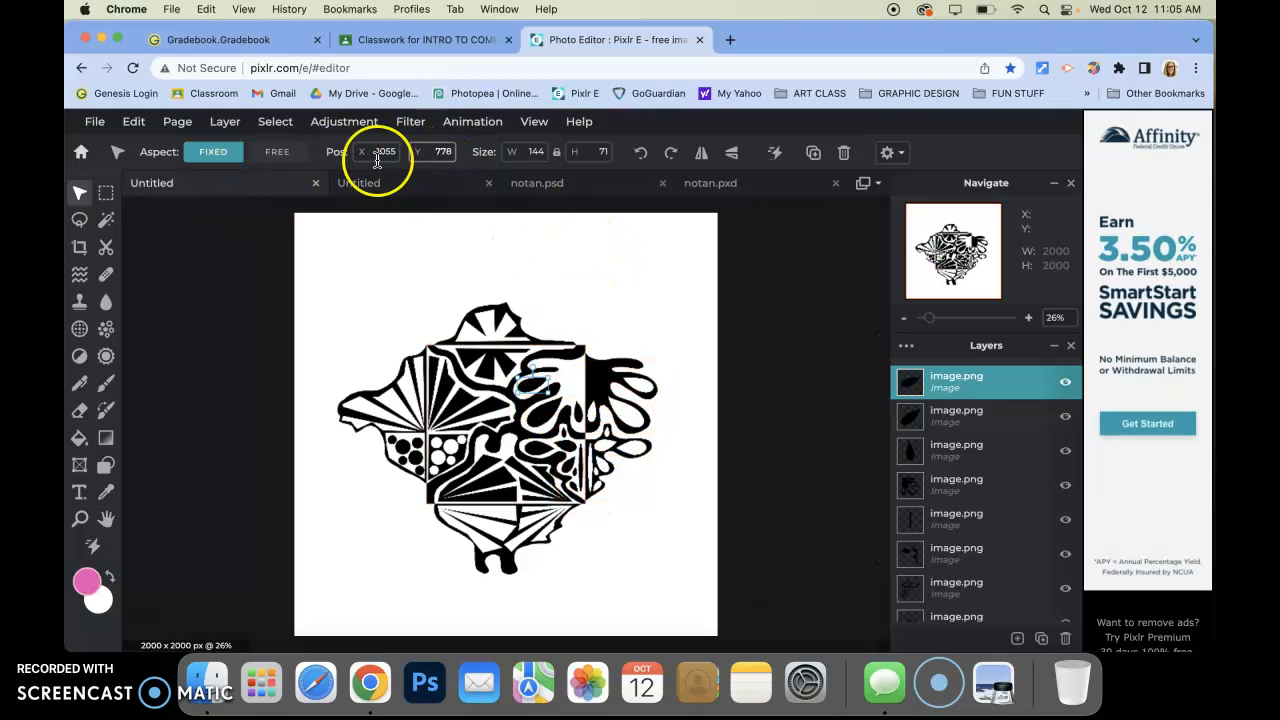
{"action": "left_click", "coordinate": [369, 190]}
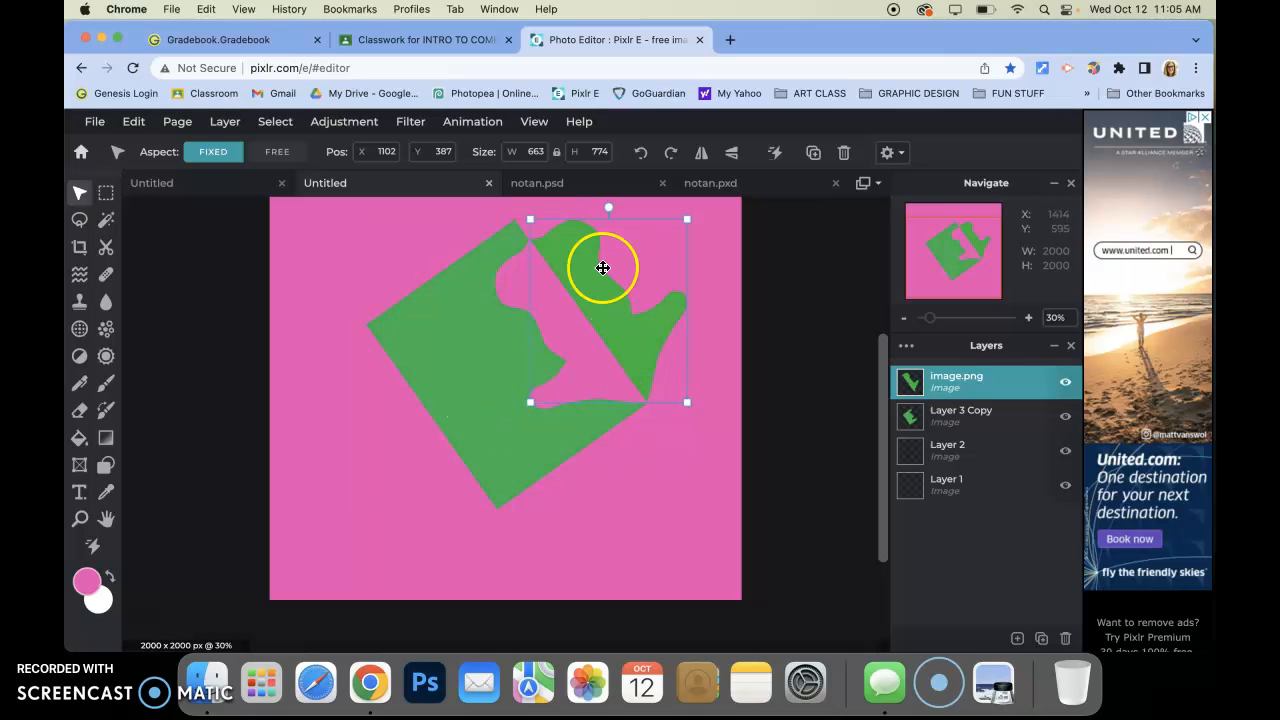
{"action": "left_click", "coordinate": [747, 190]}
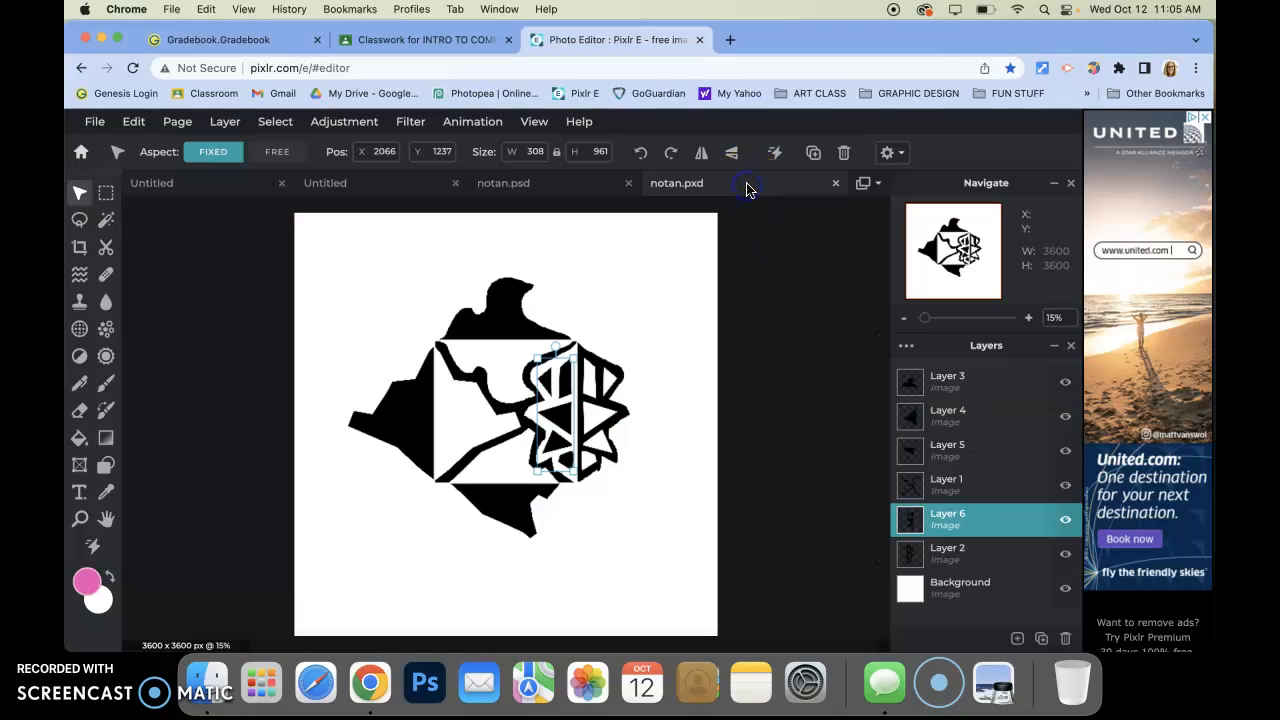